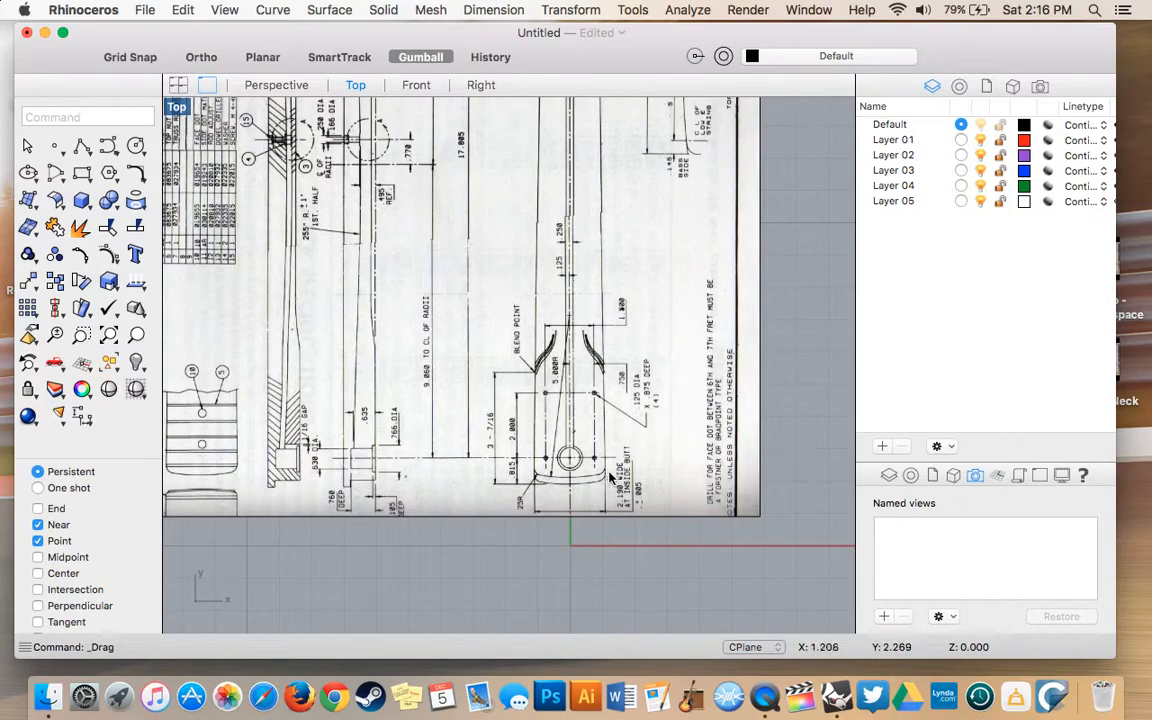
- Examine the neck blueprint's front view along its full length, from the heel and blend point to the headstock
scroll(322, 470, "up", 10)
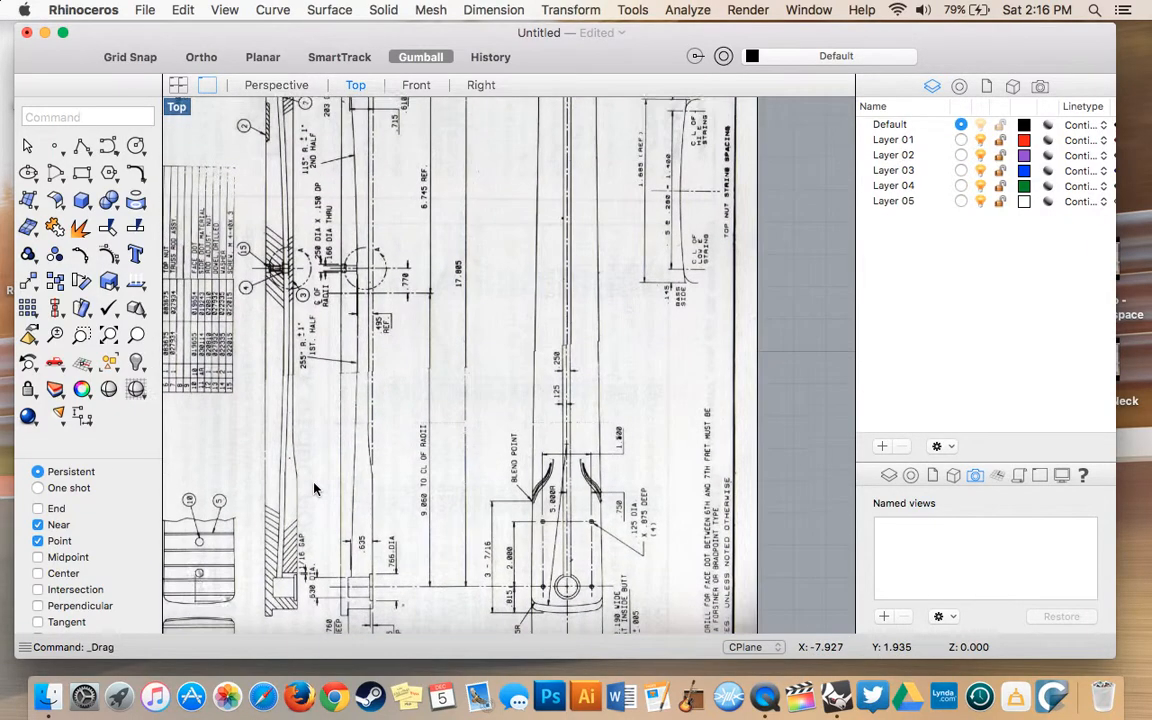
scroll(314, 488, "down", 10)
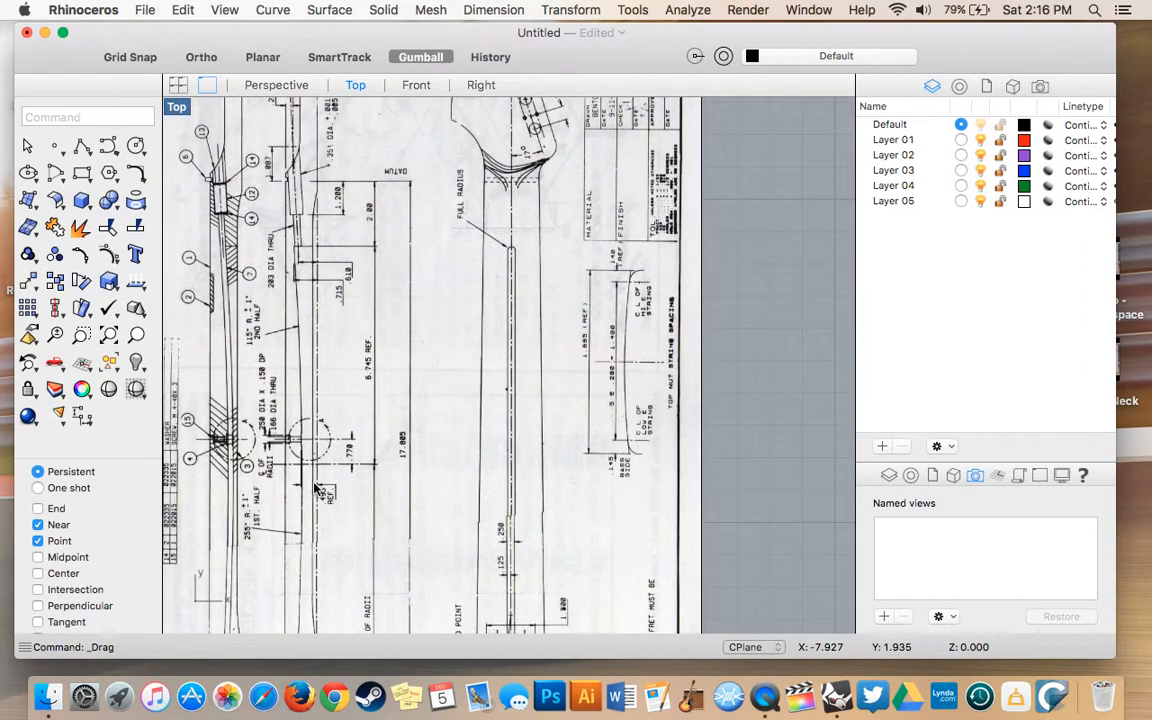
scroll(314, 485, "down", 5)
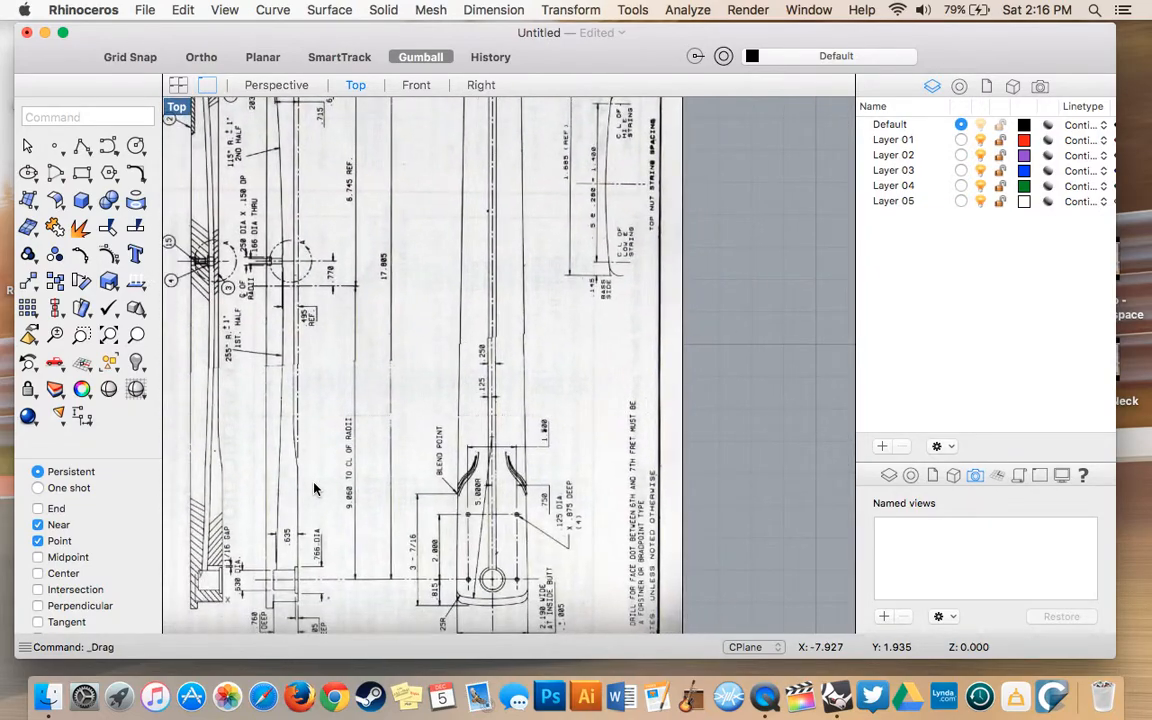
scroll(314, 480, "up", 5, "ctrl")
scroll(738, 505, "down", 10, "ctrl")
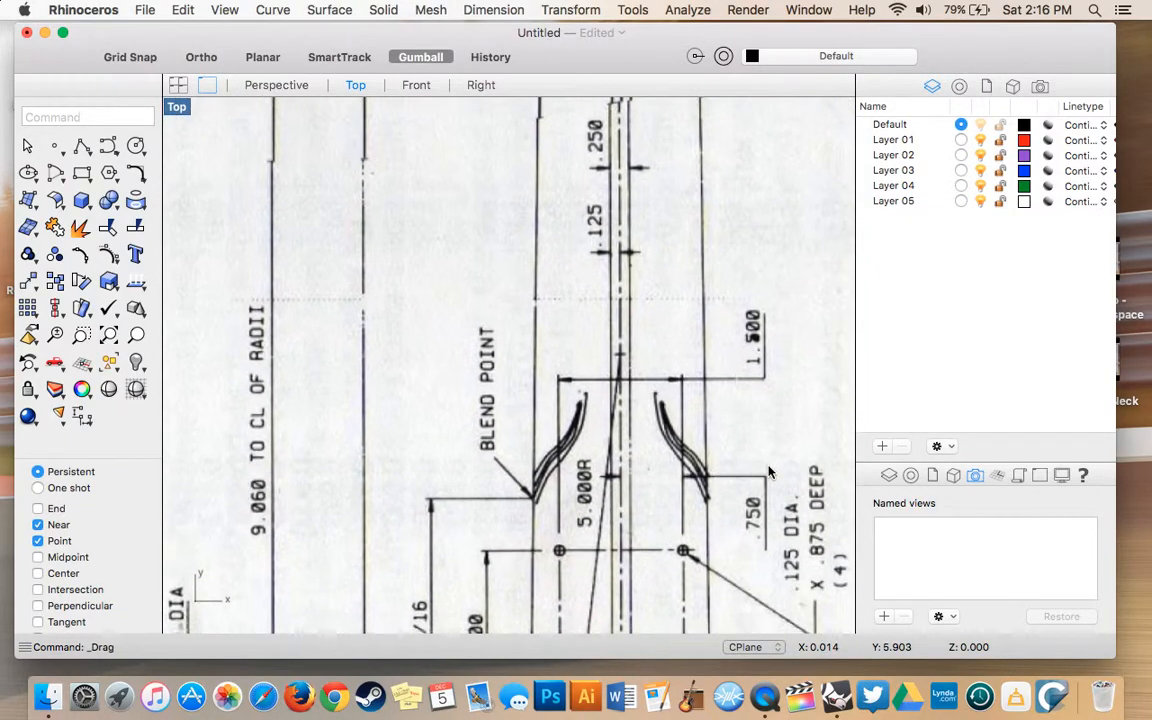
scroll(722, 405, "up", 3)
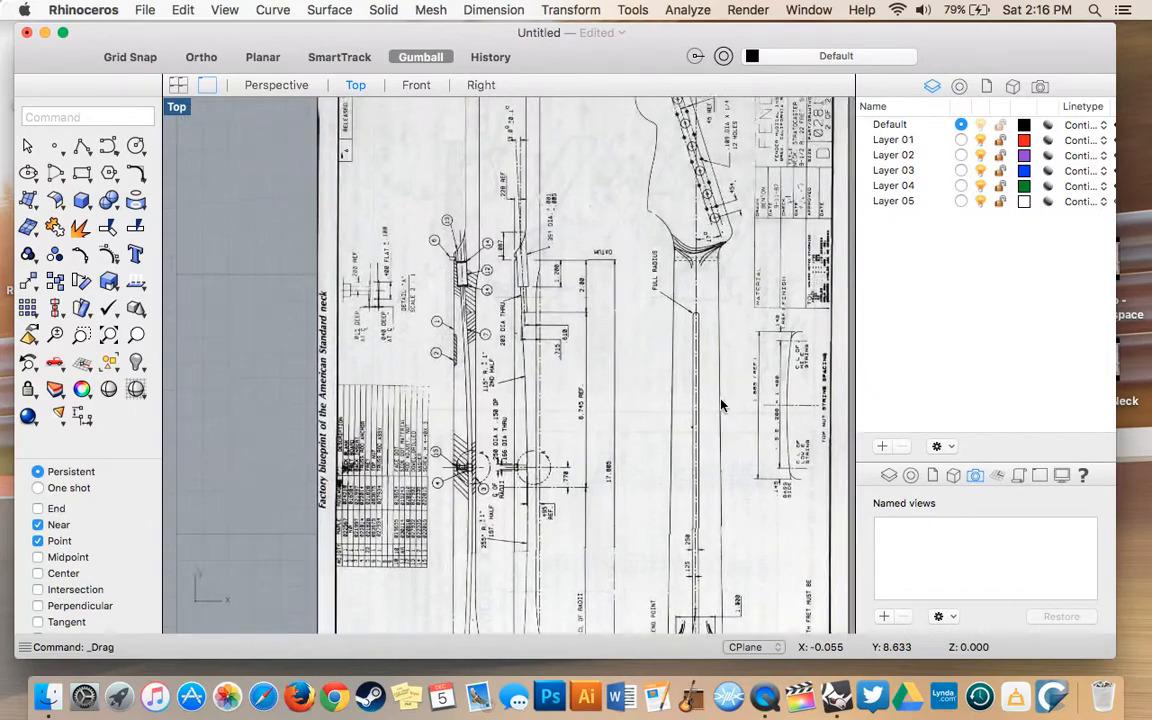
scroll(660, 150, "up", 5)
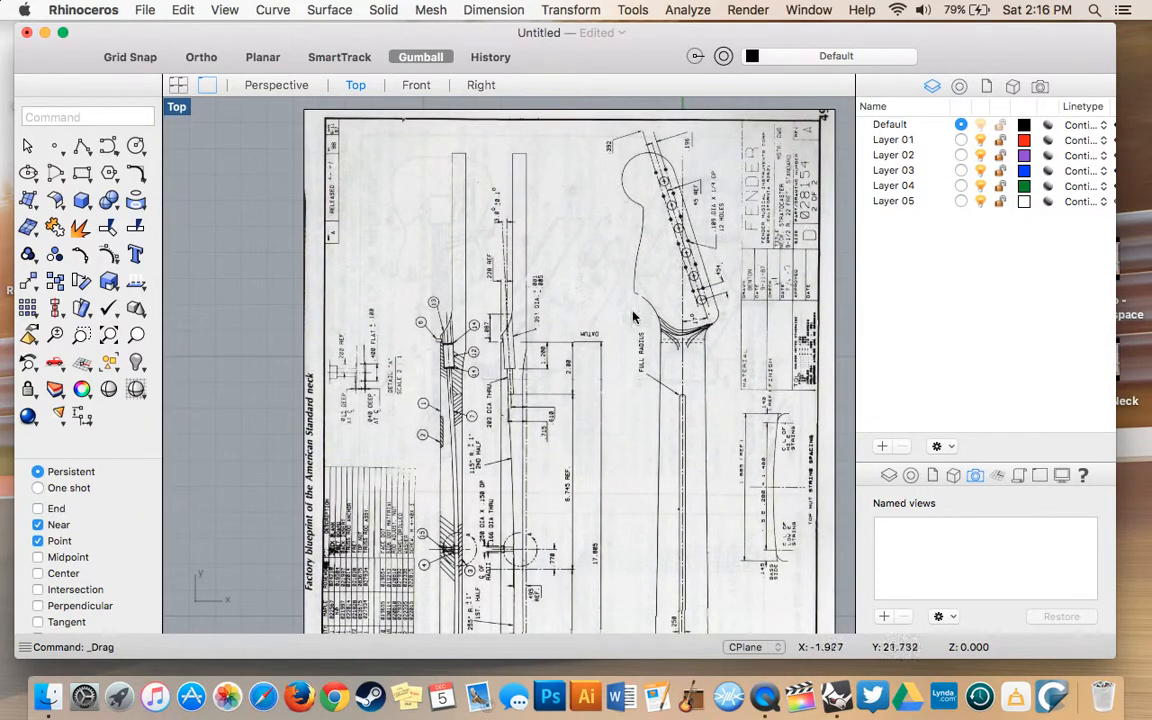
scroll(632, 295, "down", 5)
scroll(668, 388, "up", 4, "ctrl")
scroll(632, 375, "up", 3, "ctrl")
- Examine the blueprint's side profile from the heel to the nut and compare it with the front view up to the headstock
scroll(481, 372, "left", 5)
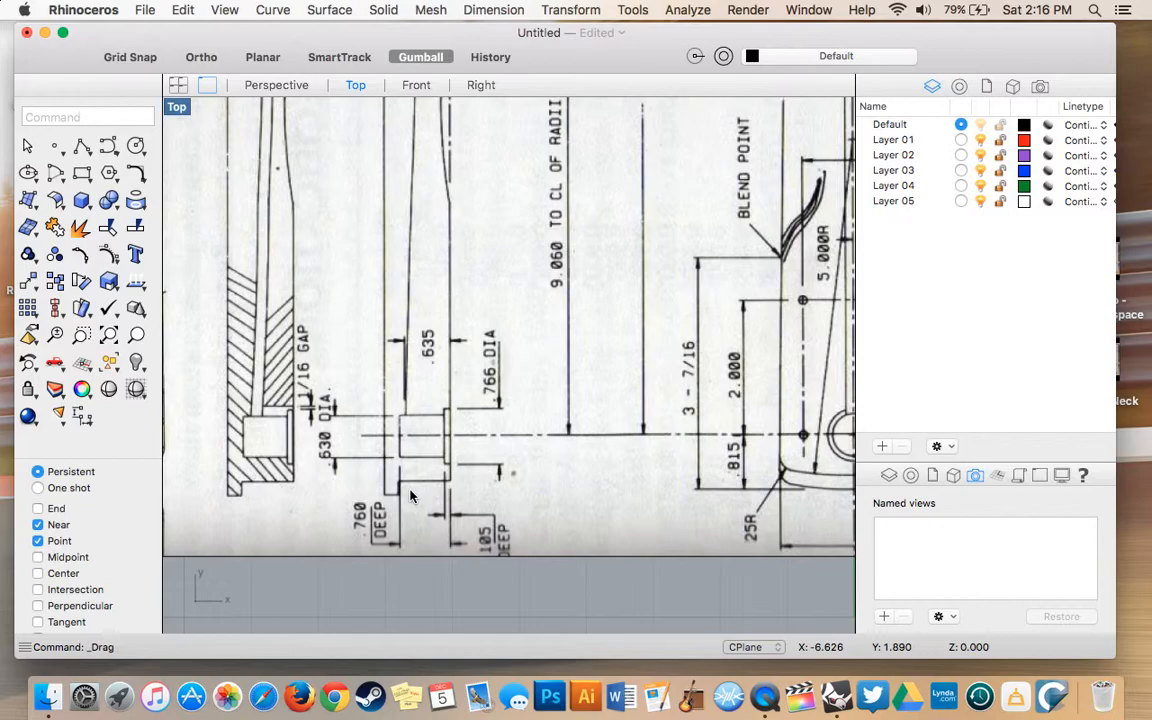
scroll(410, 495, "down", 3)
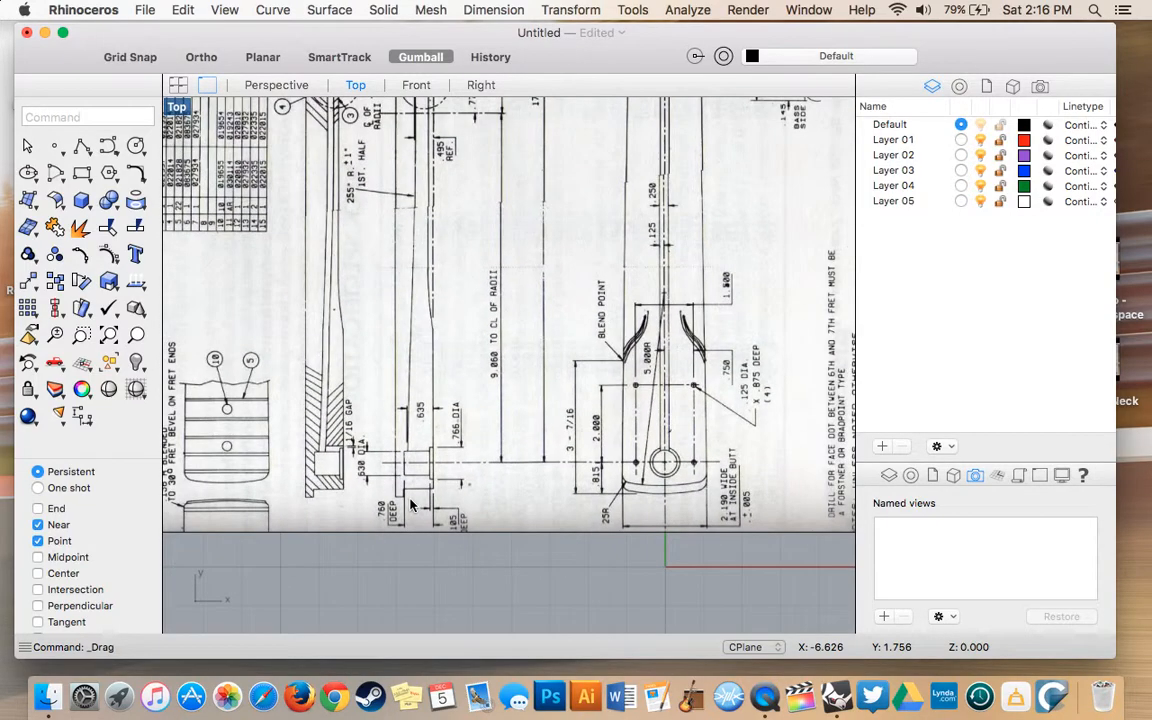
scroll(565, 447, "up", 5)
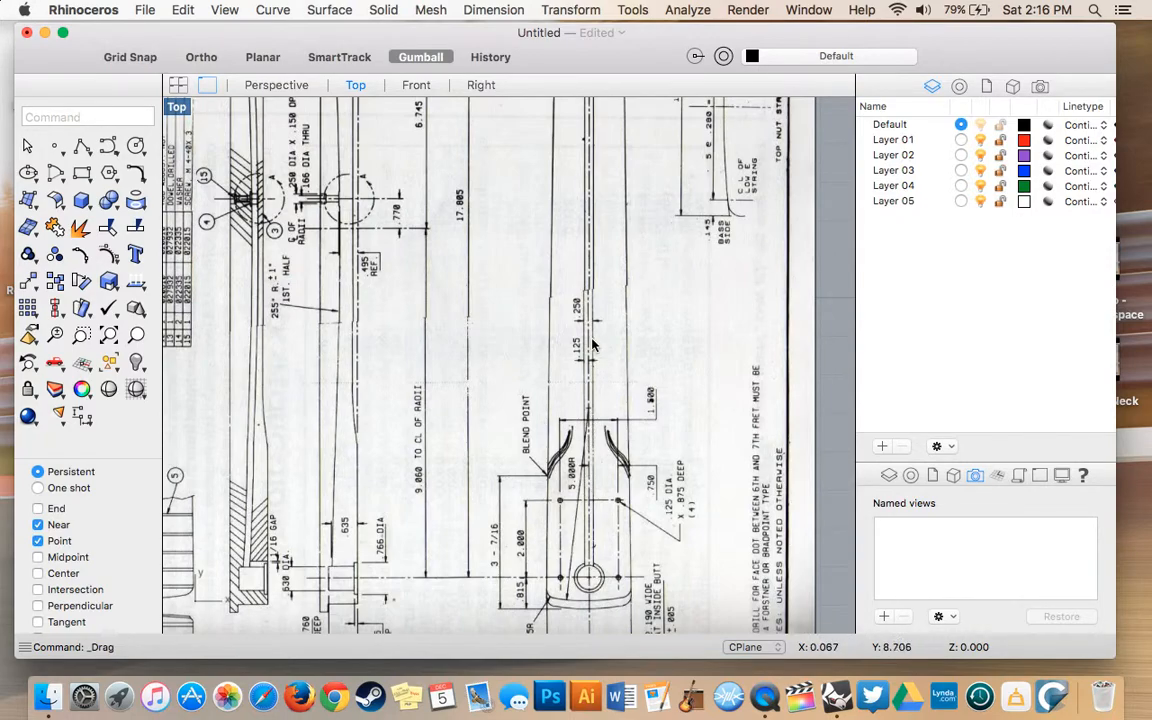
scroll(590, 212, "up", 5)
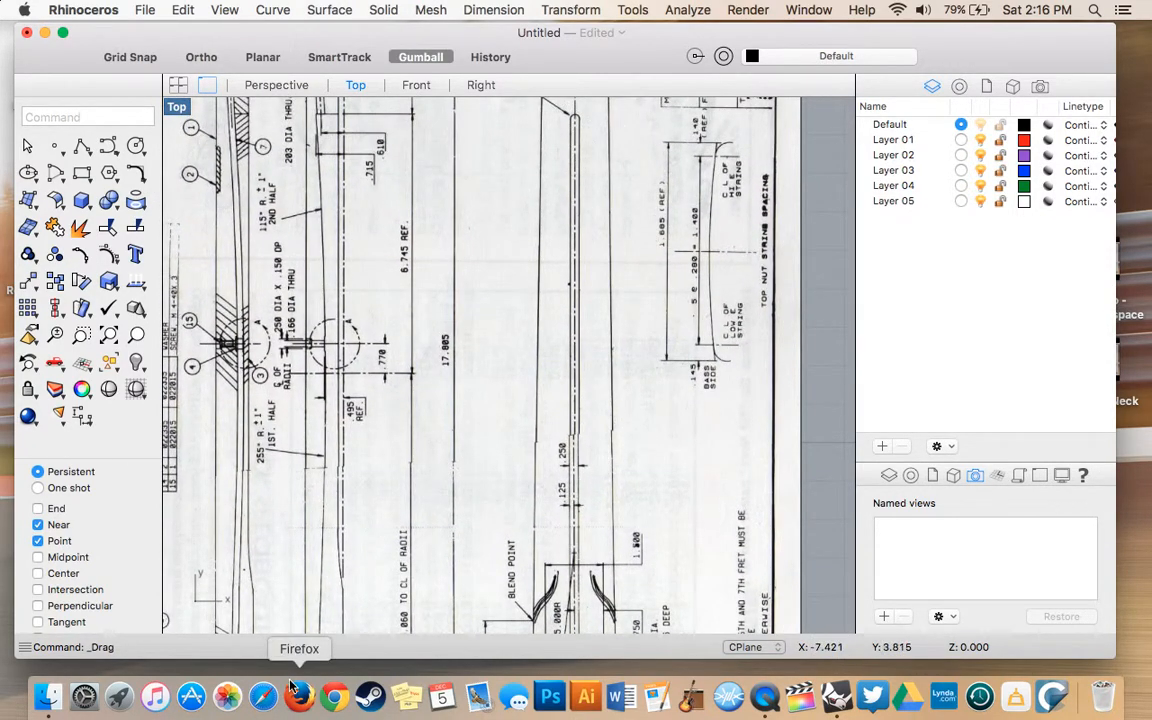
scroll(263, 540, "down", 6)
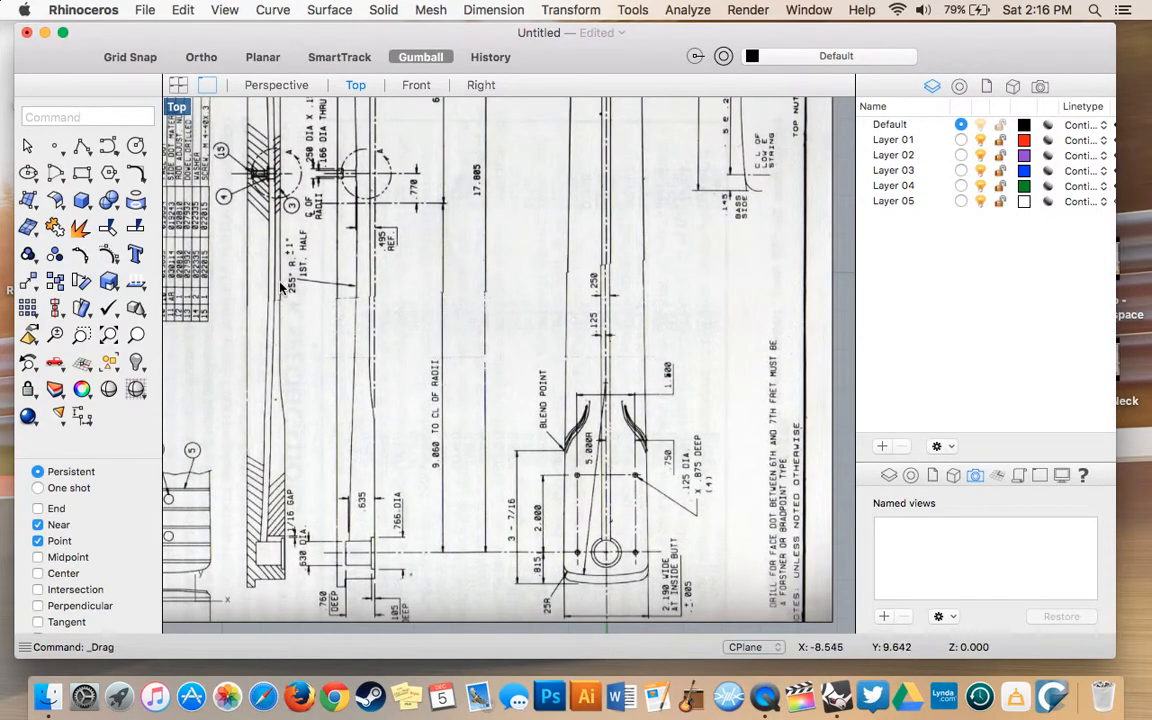
scroll(253, 138, "up", 12)
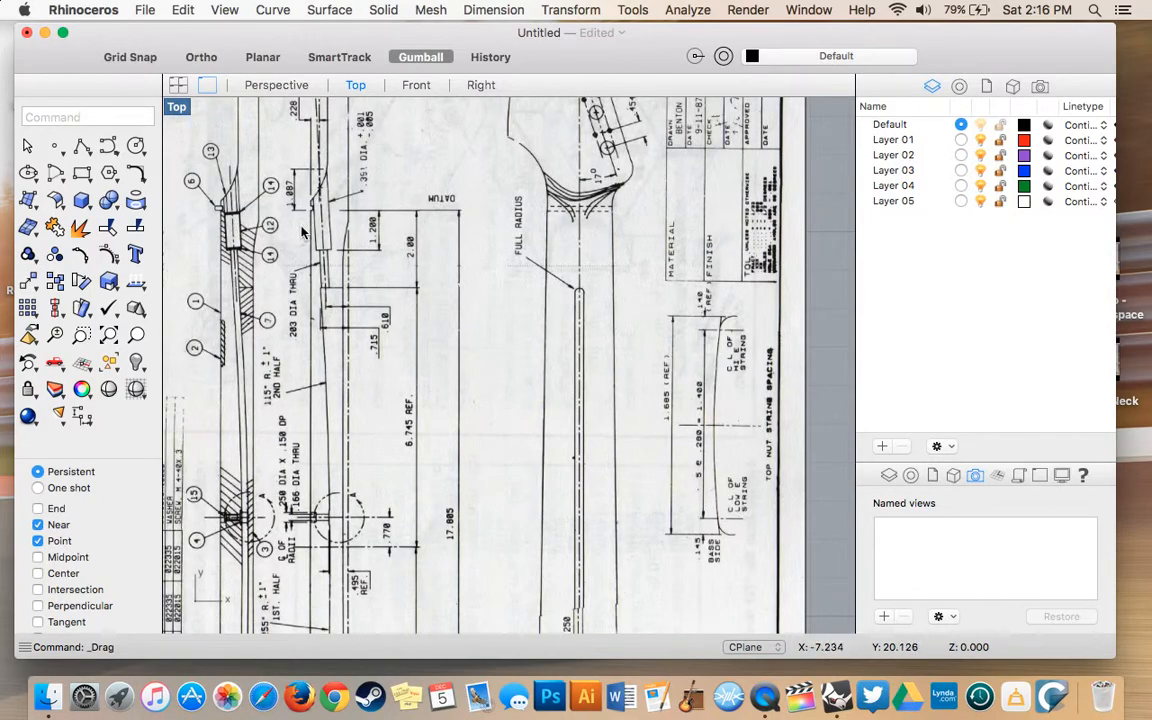
scroll(313, 226, "up", 3)
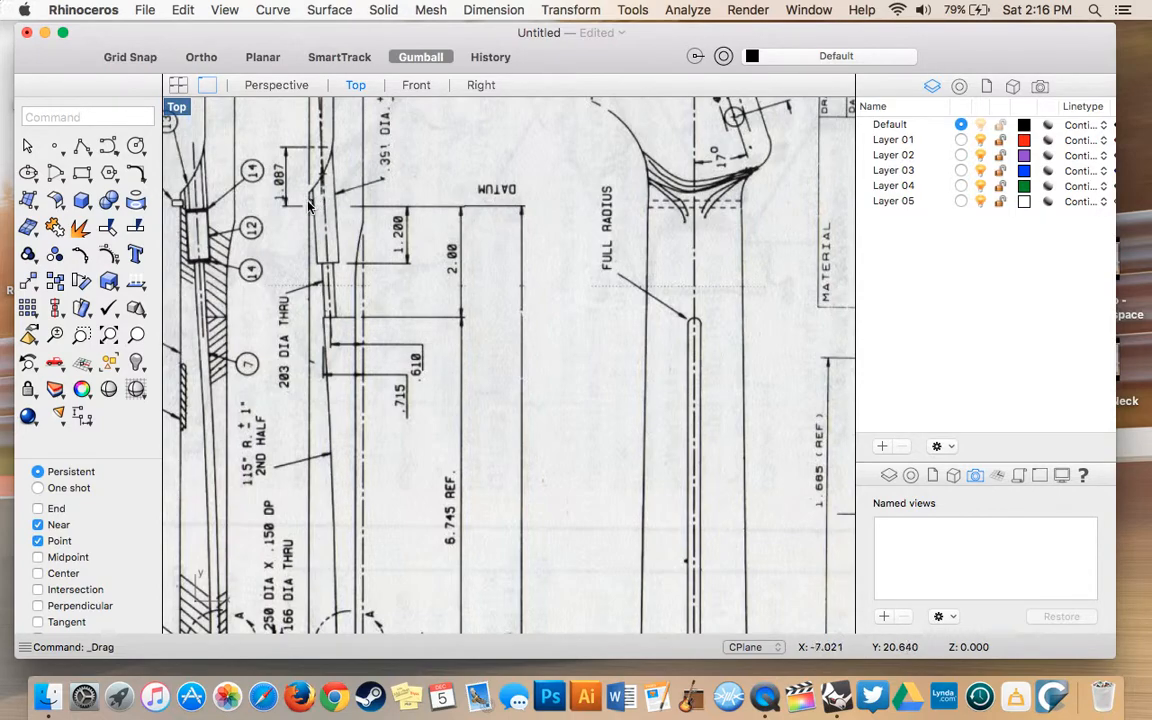
scroll(310, 205, "right", 2)
scroll(519, 169, "up", 7)
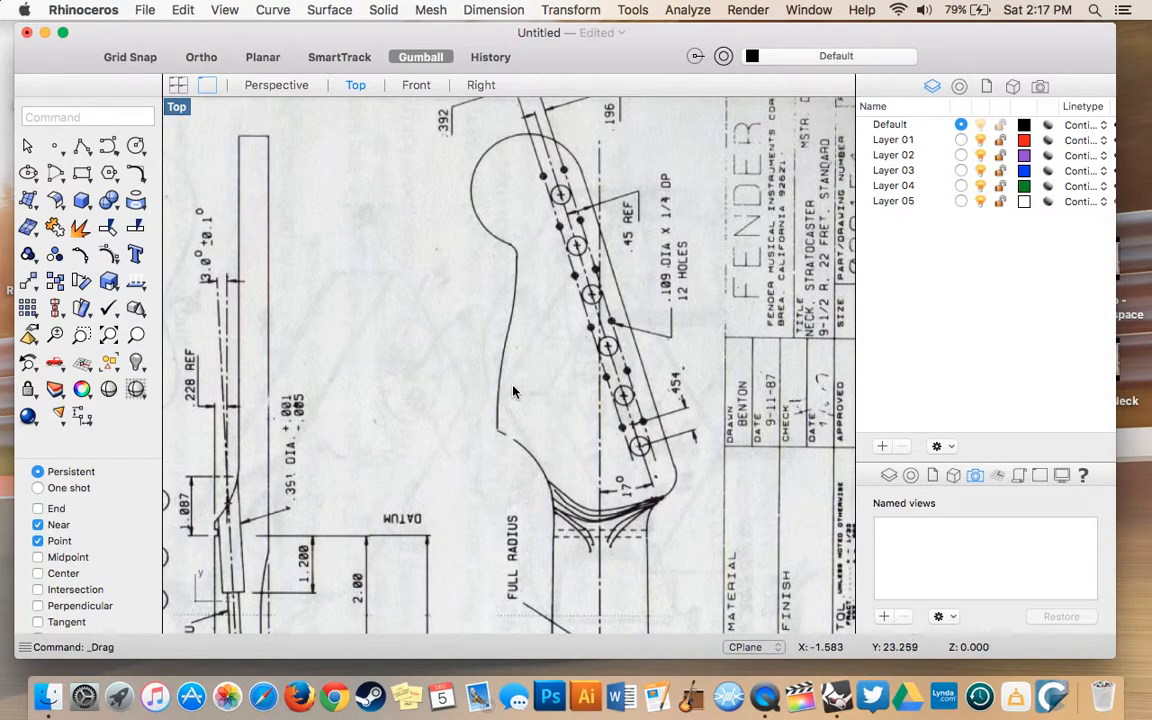
- Start a degree 2 control-point curve at the heel's centerline and trace the inner heel edge around the left corner onto the straight side
scroll(513, 391, "down", 10)
scroll(513, 391, "right", 3)
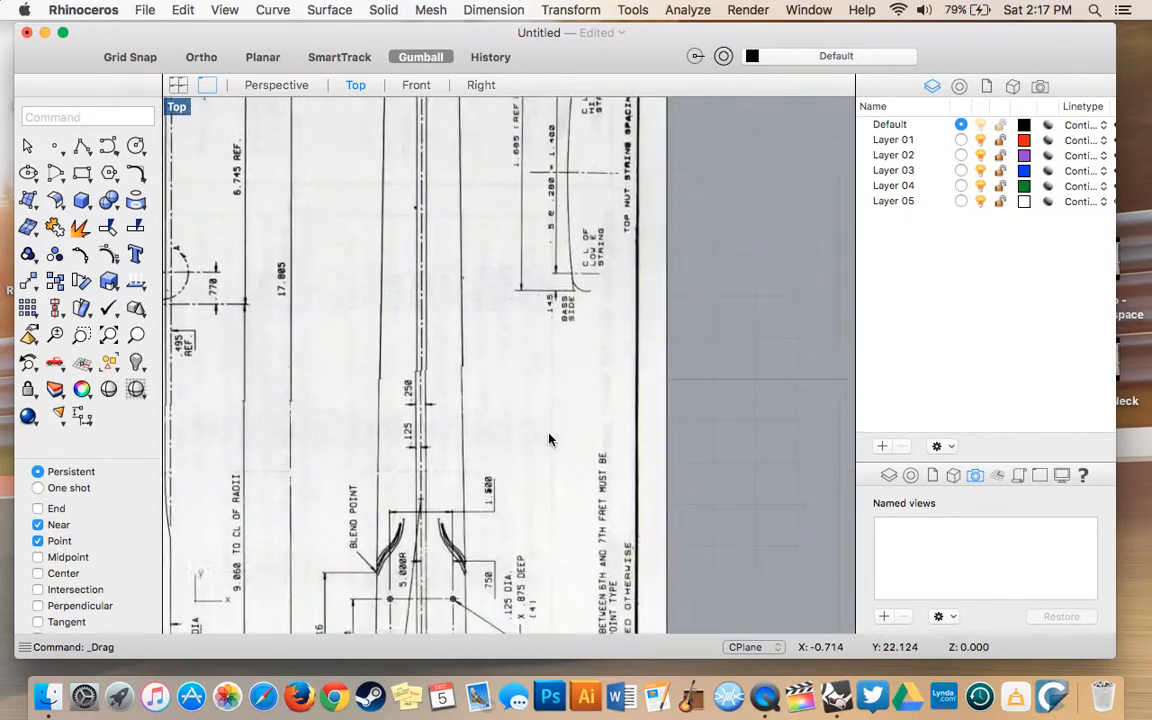
scroll(549, 440, "down", 3)
scroll(549, 440, "up", 5)
scroll(549, 440, "down", 4)
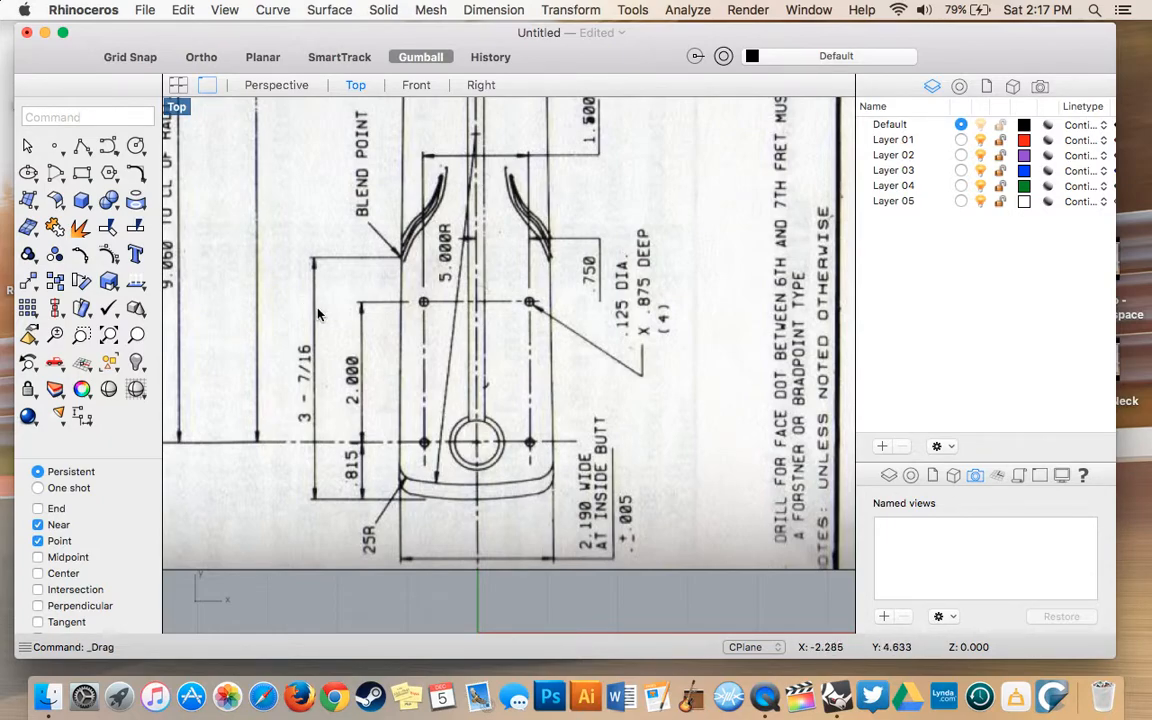
left_click(108, 148)
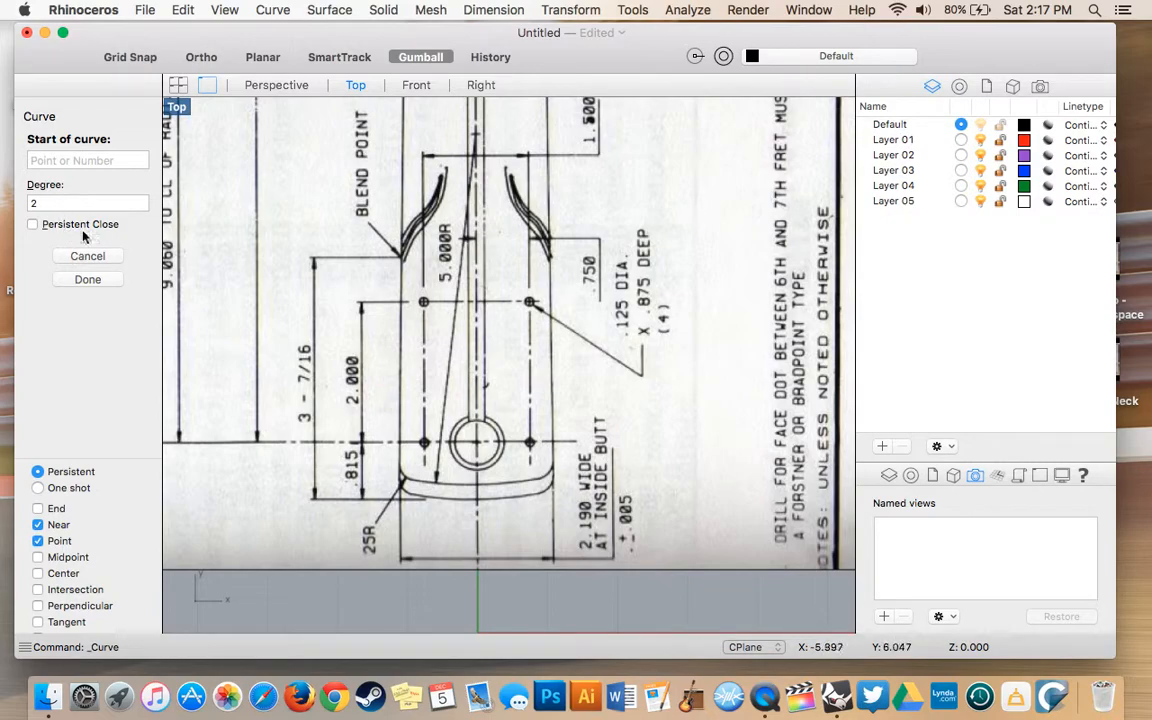
scroll(451, 486, "up", 6)
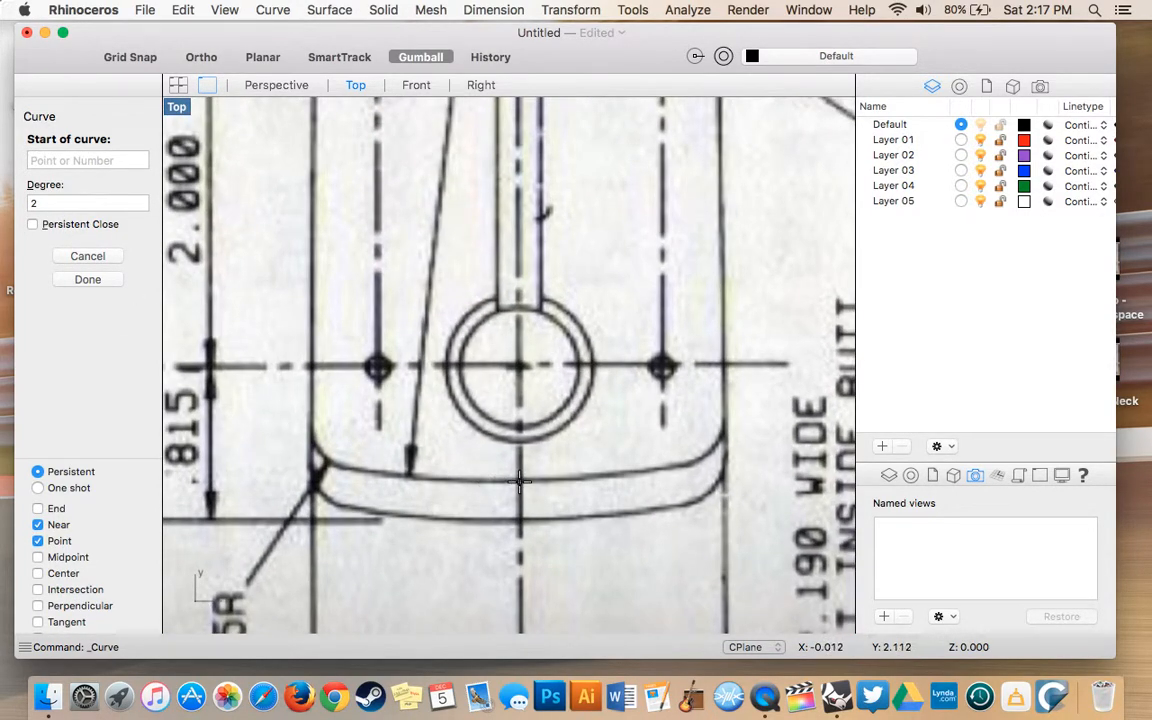
left_click(519, 481)
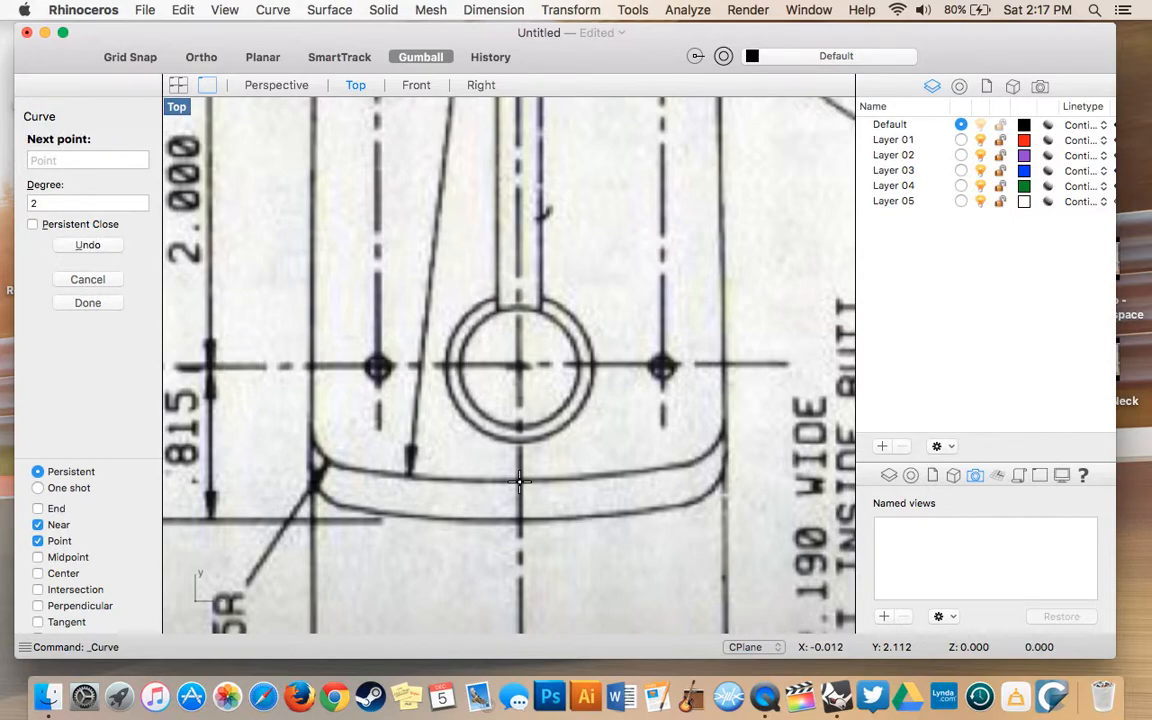
left_click(432, 481)
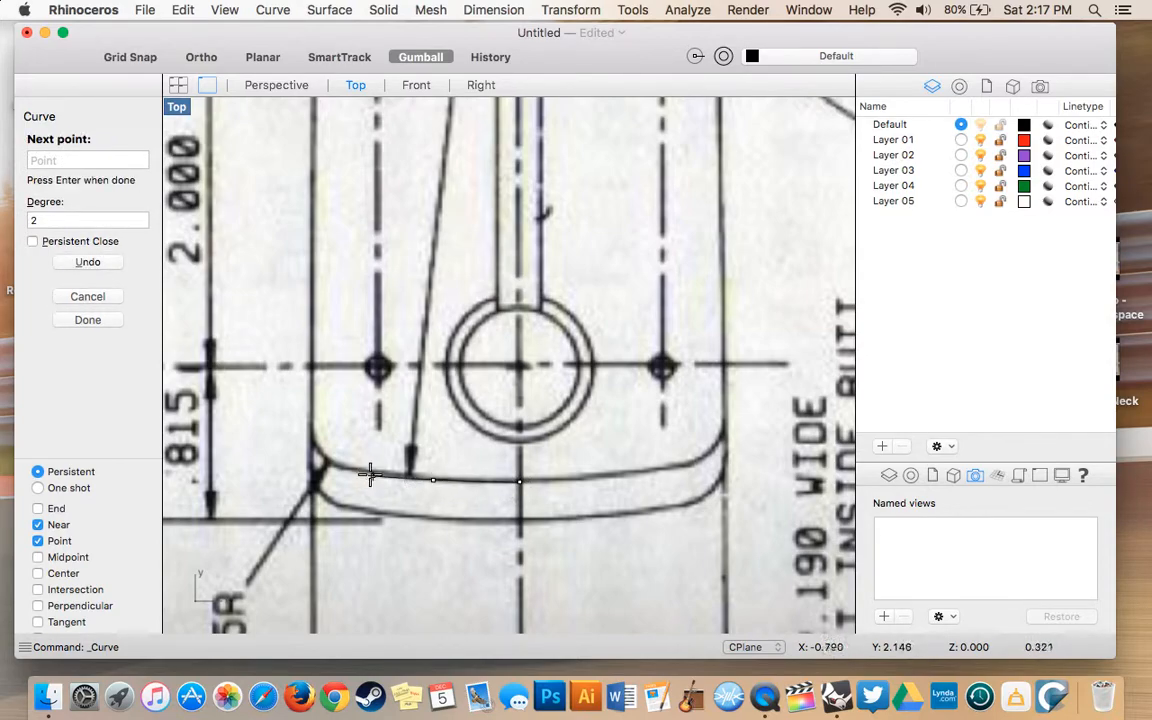
left_click(350, 468)
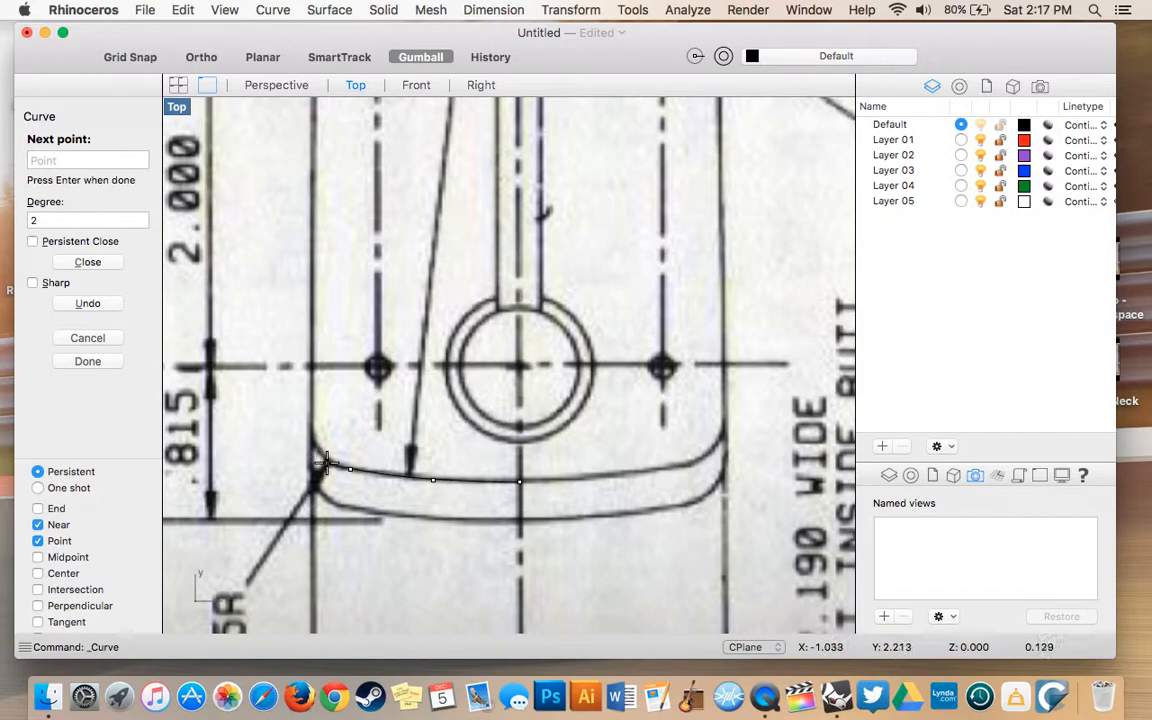
left_click(325, 461)
left_click(313, 444)
left_click(311, 400)
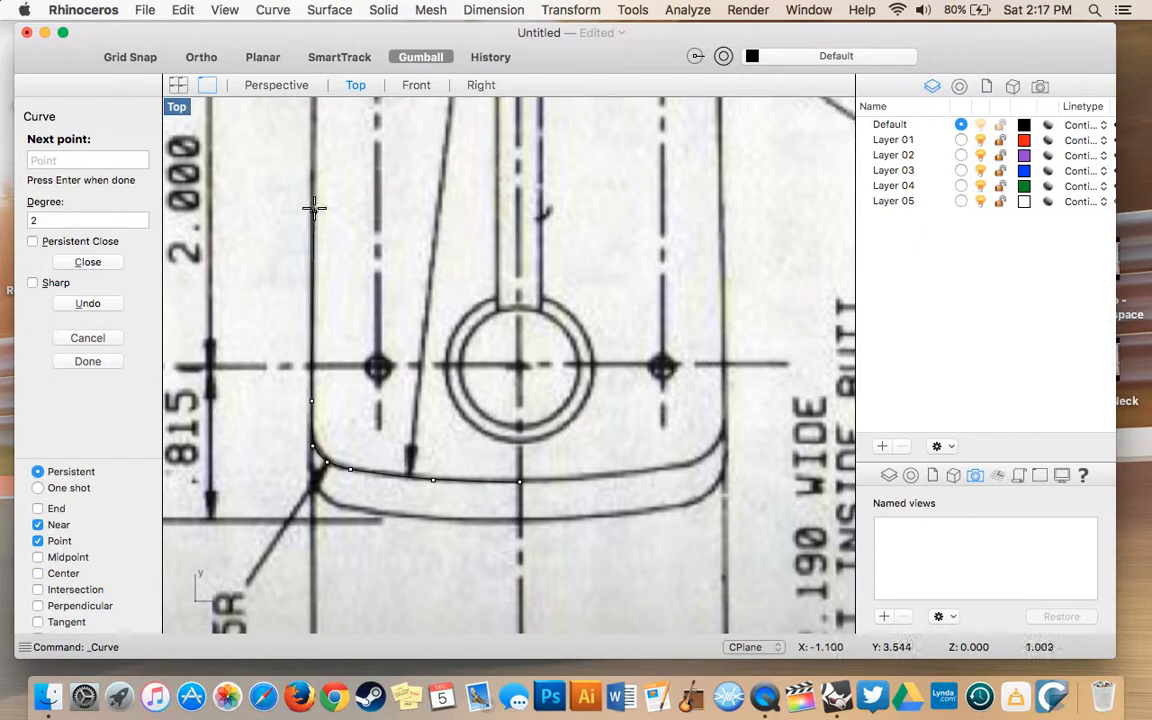
- Extend the curve along the neck's straight left edge to the nut and place closely spaced points into the start of the headstock flare
scroll(313, 249, "up", 10)
scroll(310, 204, "up", 15)
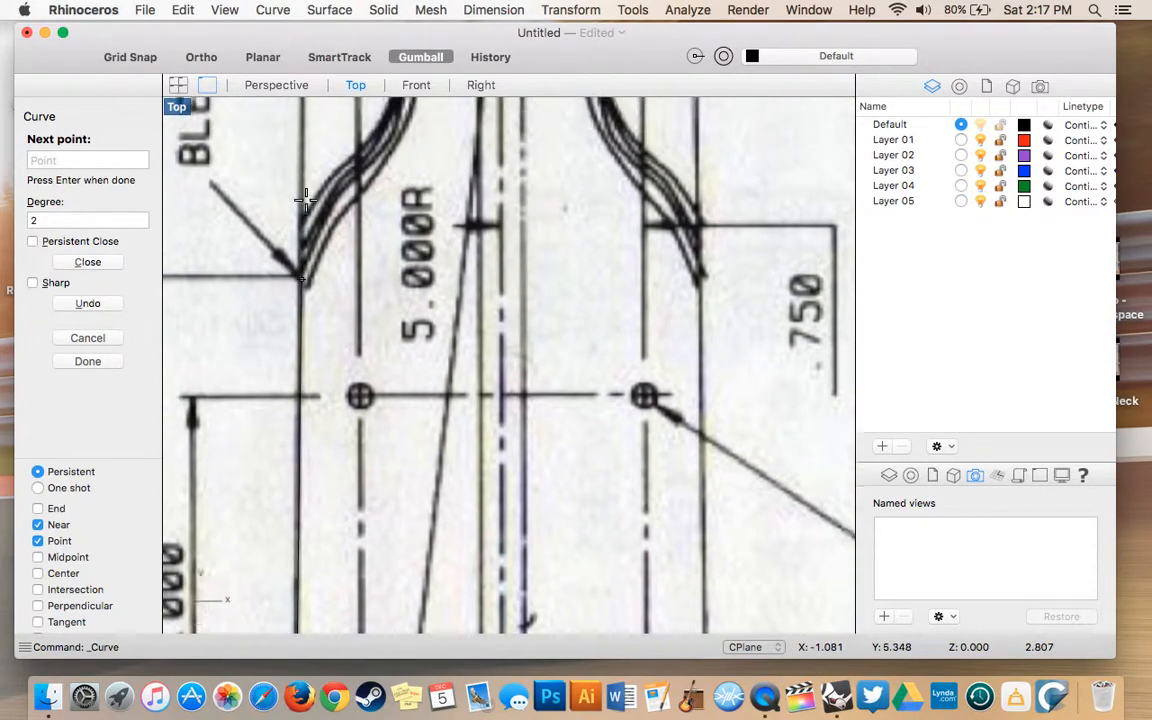
scroll(306, 200, "down", 6)
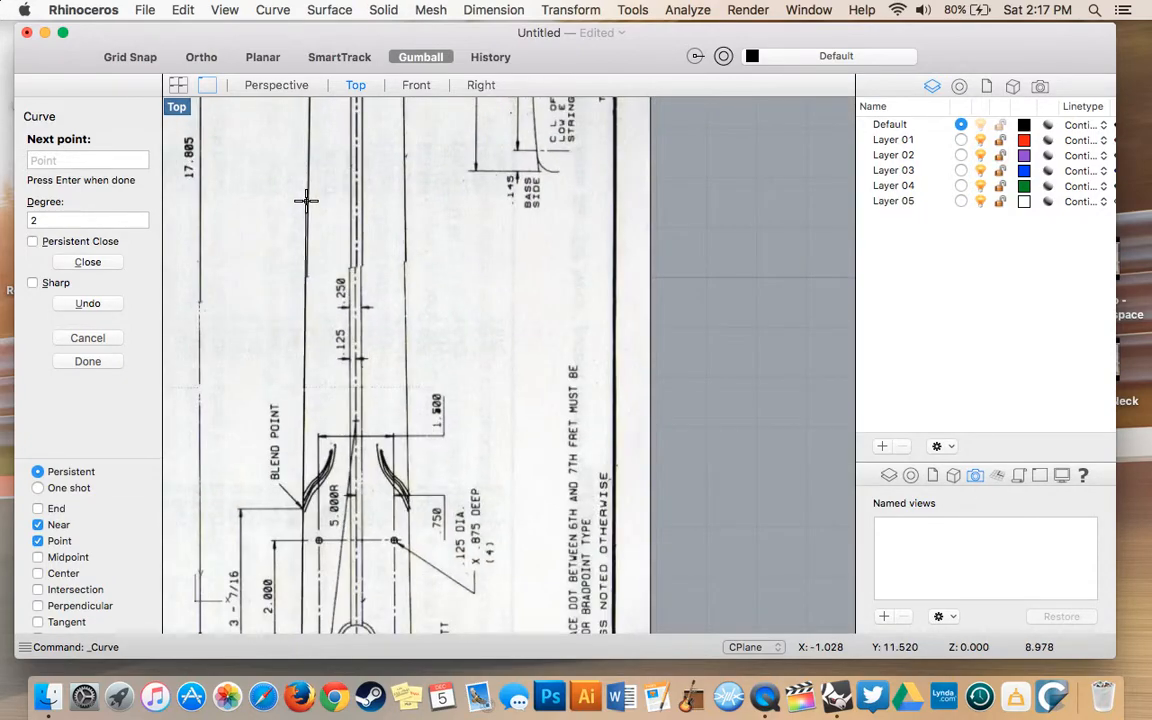
scroll(306, 200, "up", 15)
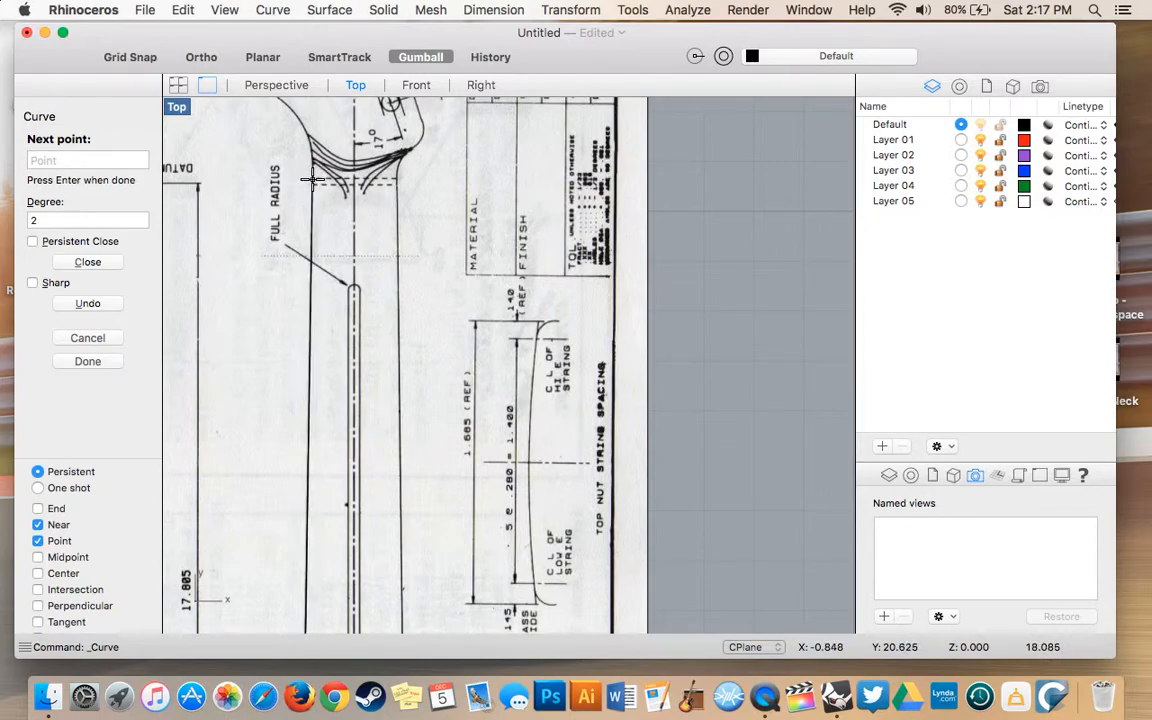
scroll(312, 179, "up", 5)
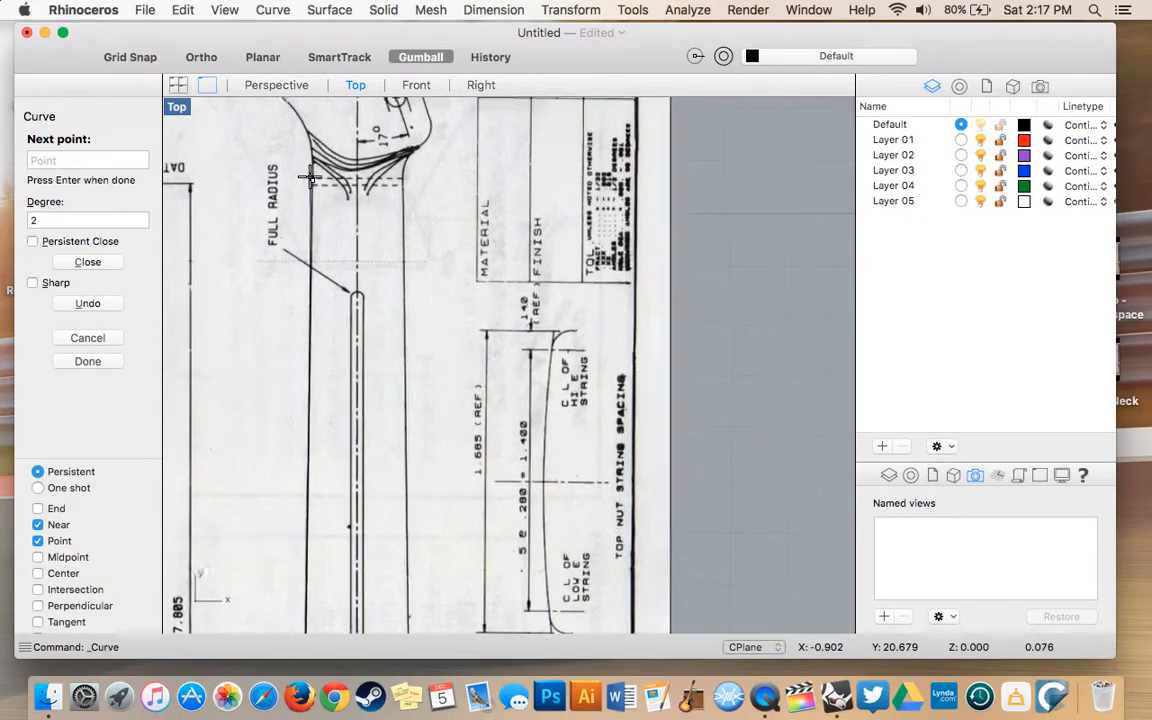
scroll(310, 178, "down", 8)
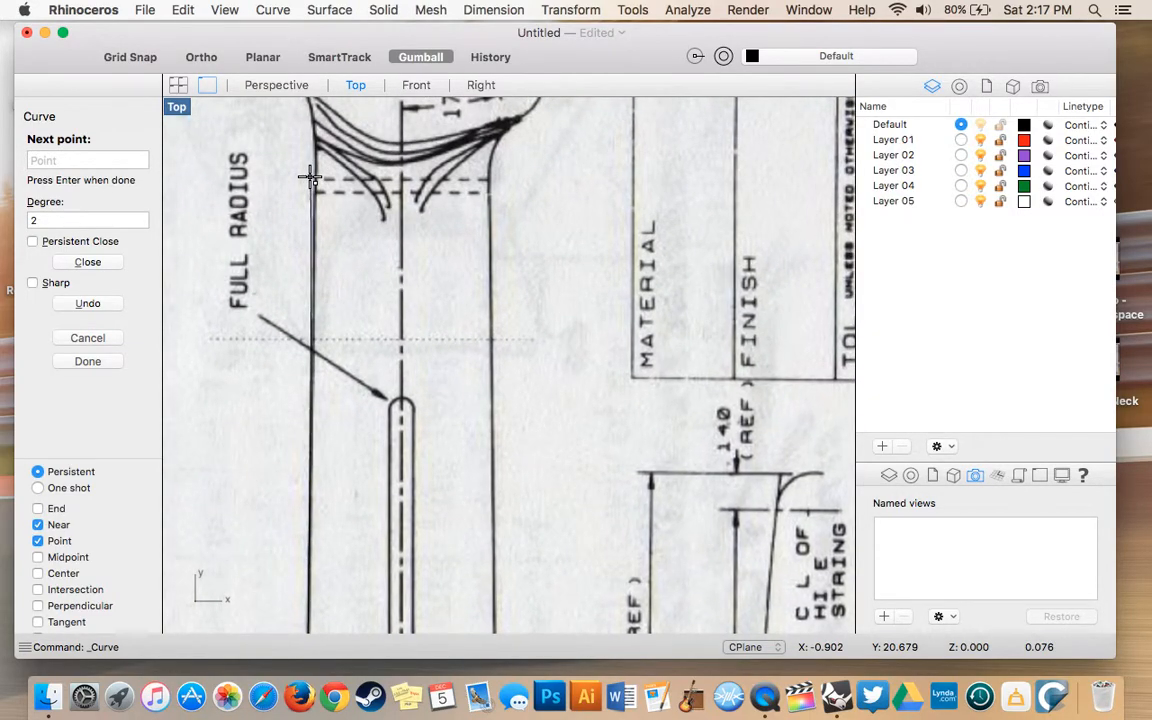
scroll(310, 178, "left", 3)
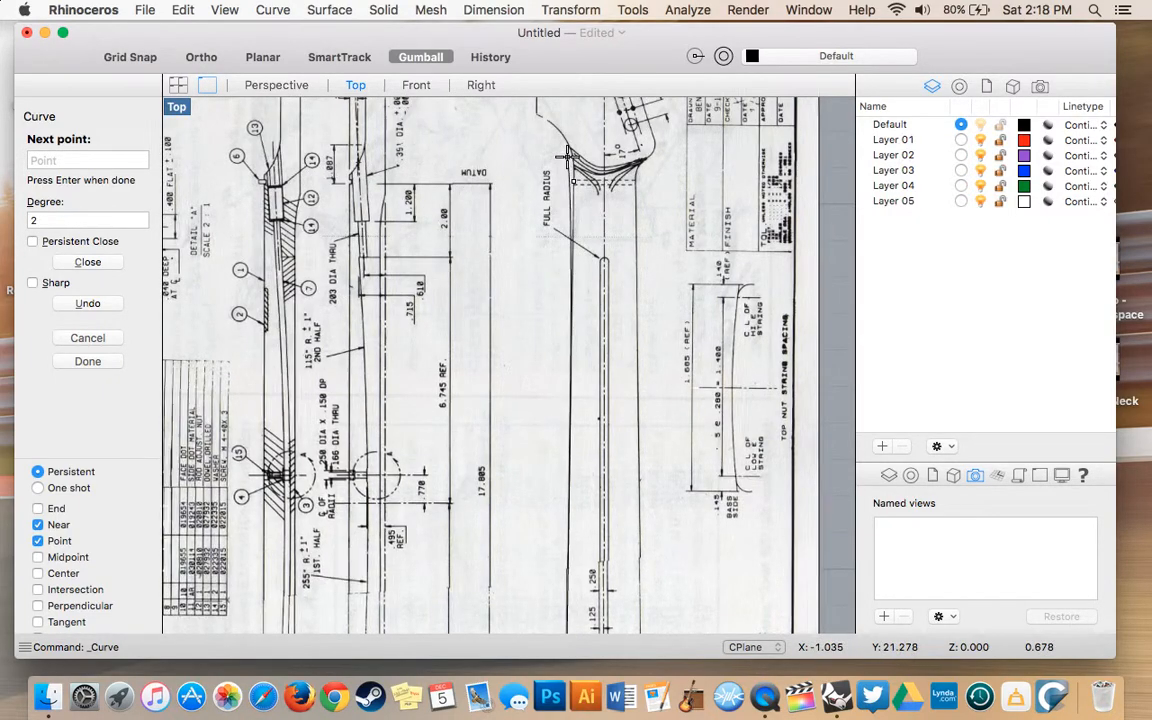
scroll(566, 155, "up", 3)
scroll(566, 155, "up", 3)
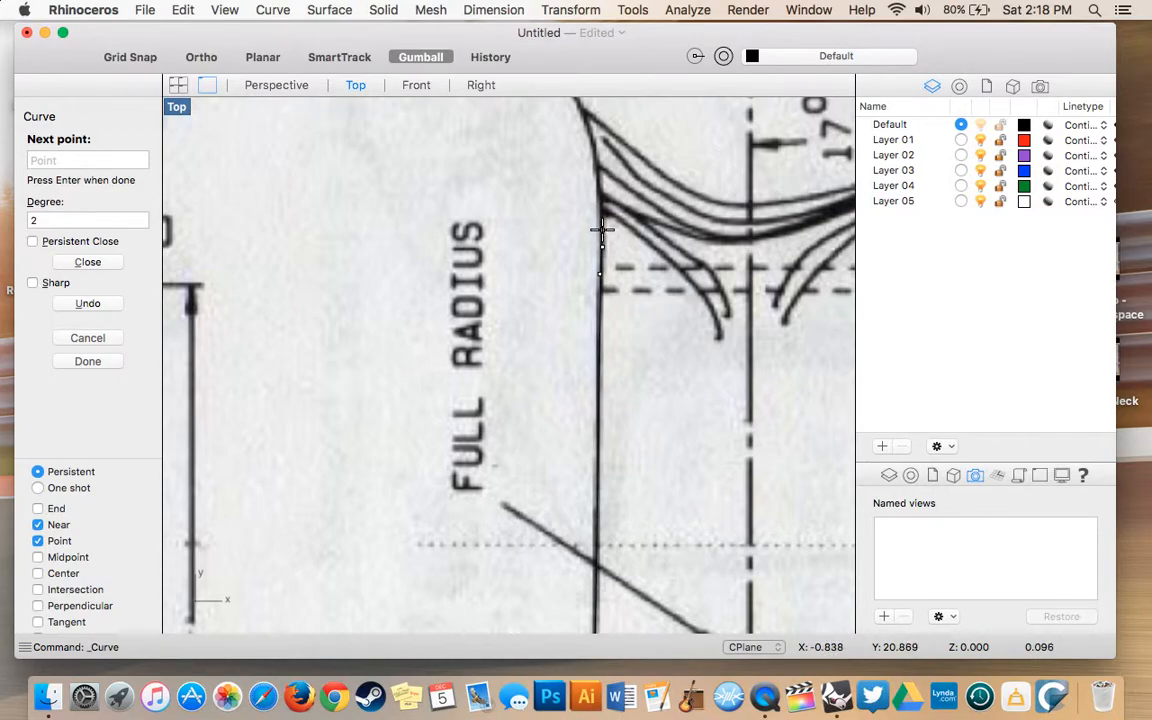
left_click(594, 142)
- Continue the curve along the concave left flare above the nut, with closely spaced points up to the headstock's sharp lower-left corner
scroll(594, 142, "left", 15)
scroll(594, 142, "down", 5)
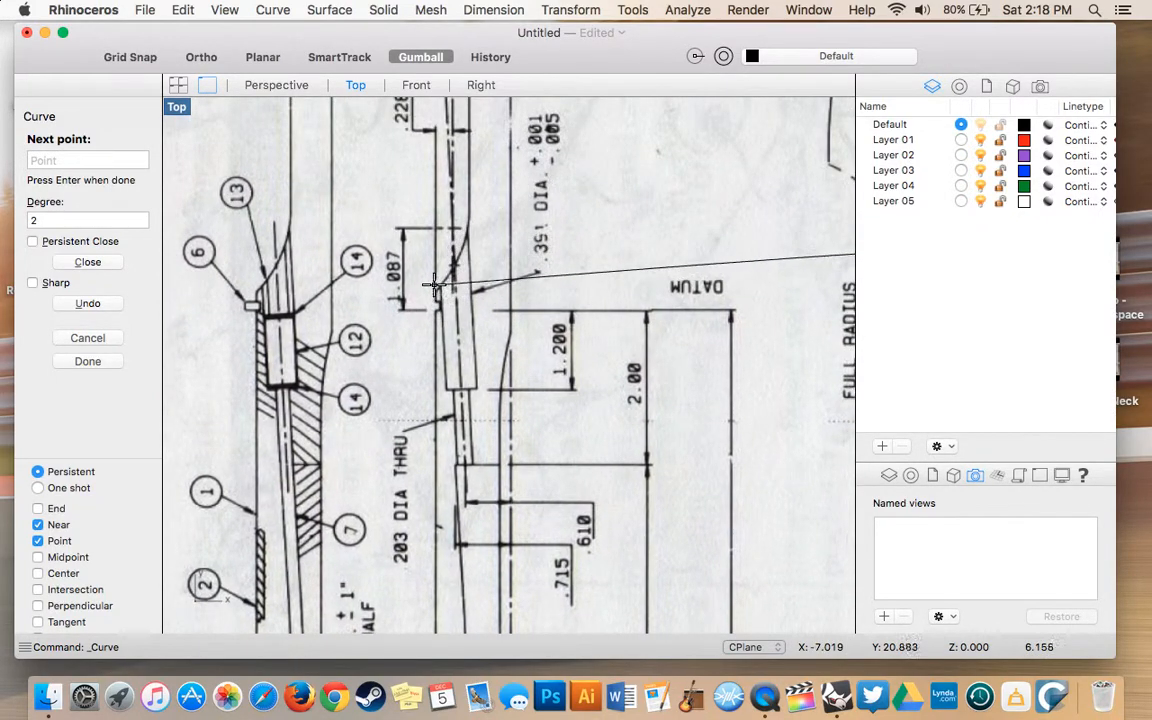
scroll(595, 238, "right", 10)
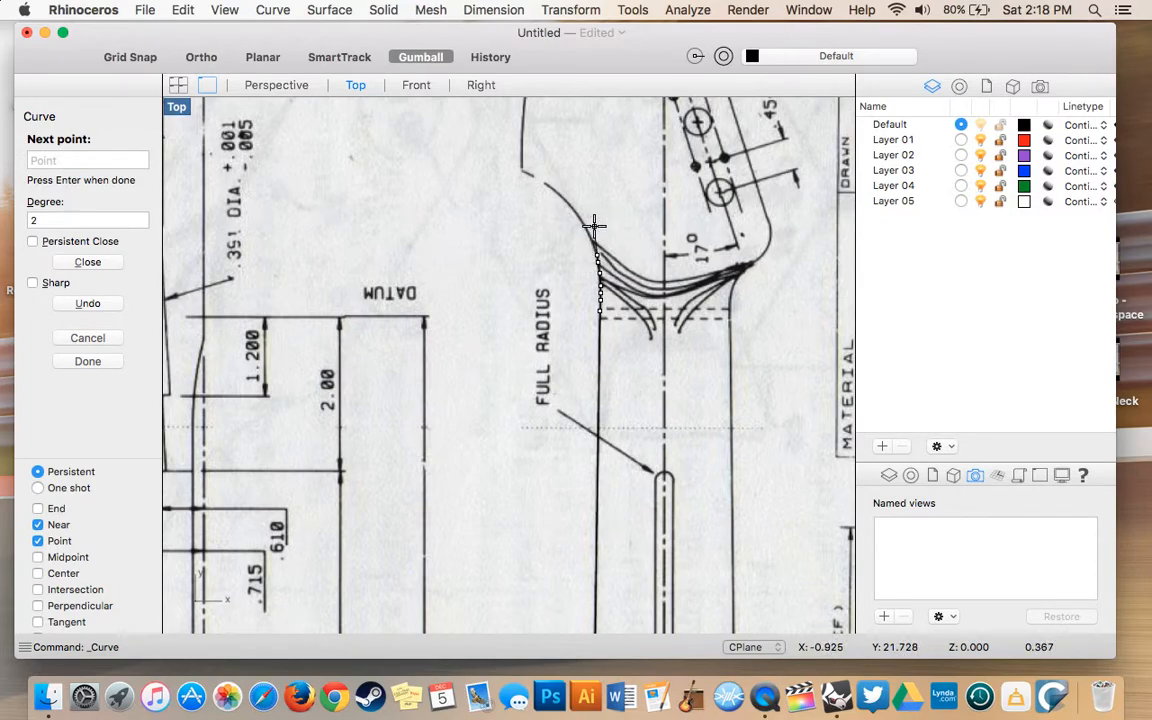
scroll(594, 224, "up", 4)
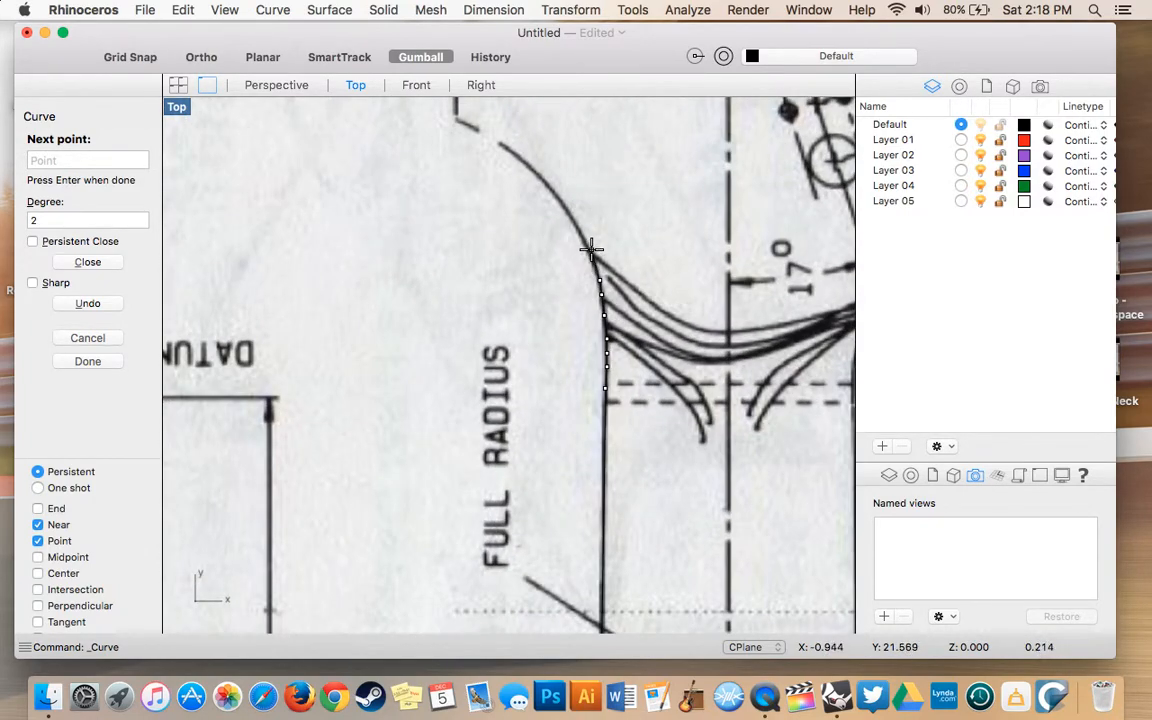
left_click(577, 227)
left_click(555, 195)
left_click(543, 177)
left_click(521, 156)
left_click(505, 147)
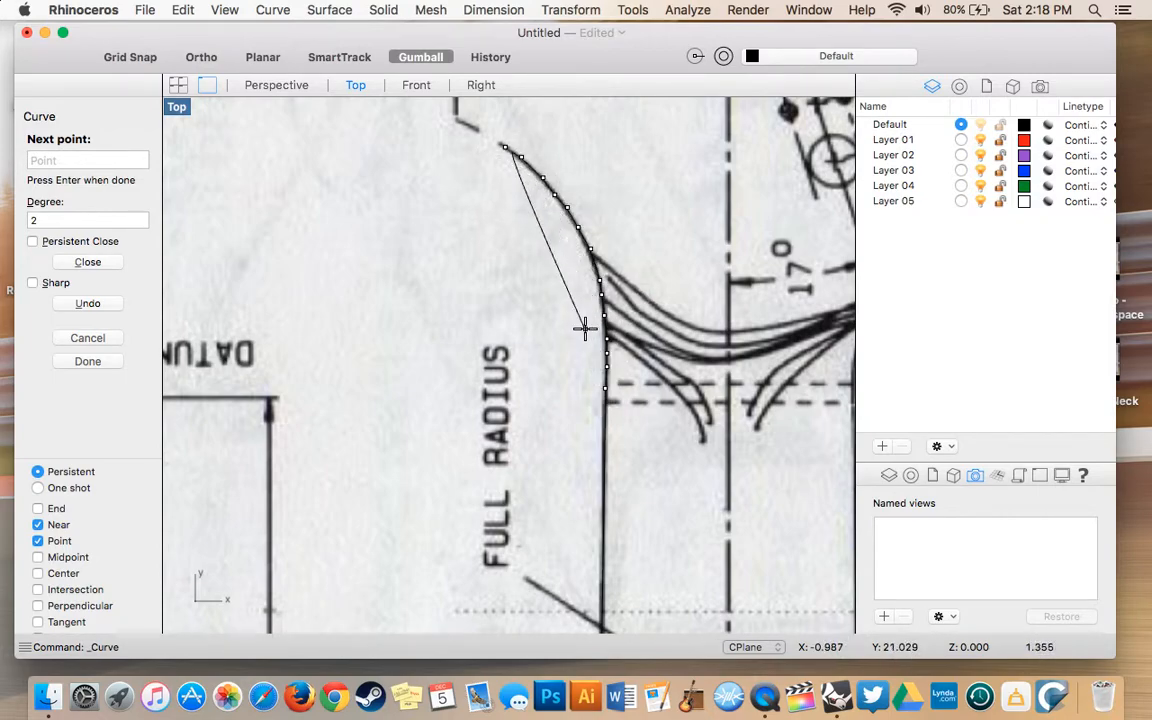
scroll(586, 327, "right", 5)
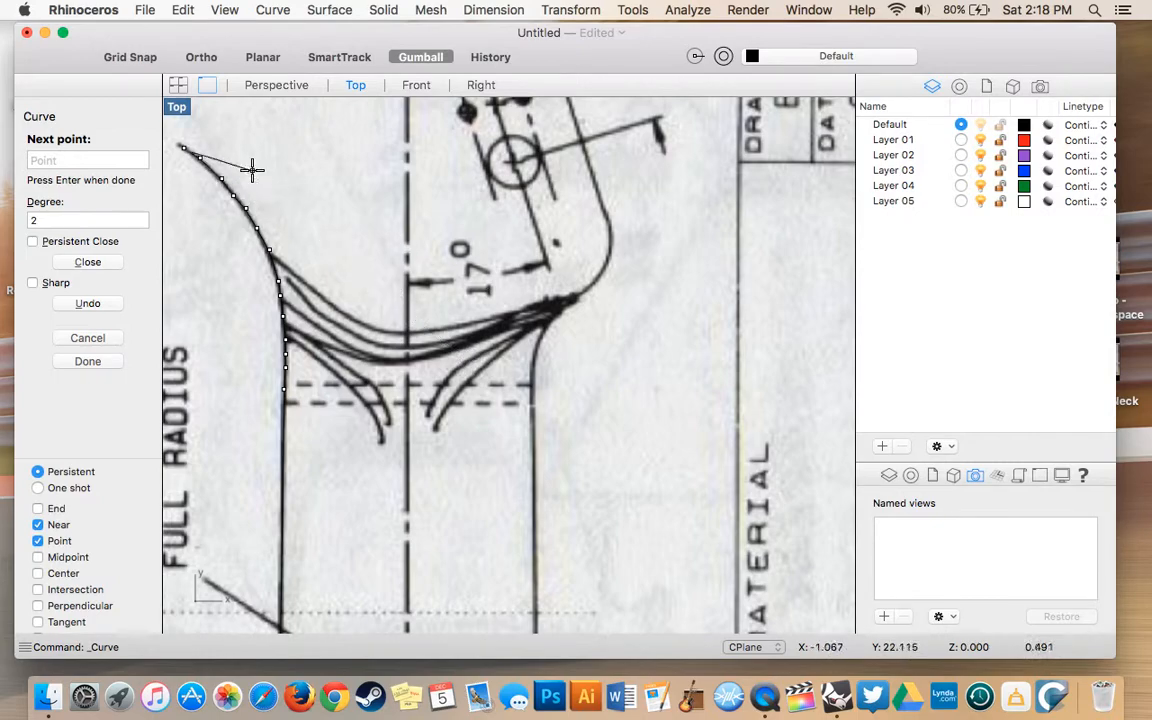
scroll(252, 168, "left", 5)
scroll(252, 168, "up", 5)
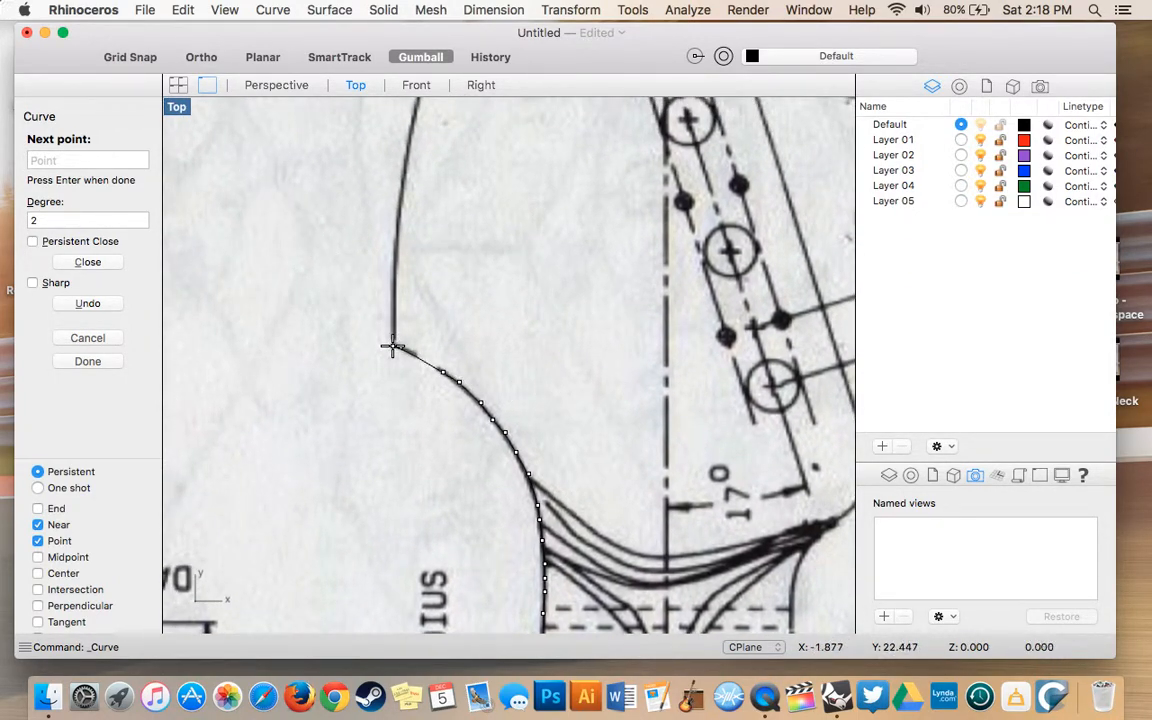
- Continue the curve from the headstock's sharp lower-left corner up its gently curved left edge to just below the small rounded bend
left_click(391, 274)
scroll(393, 271, "up", 5)
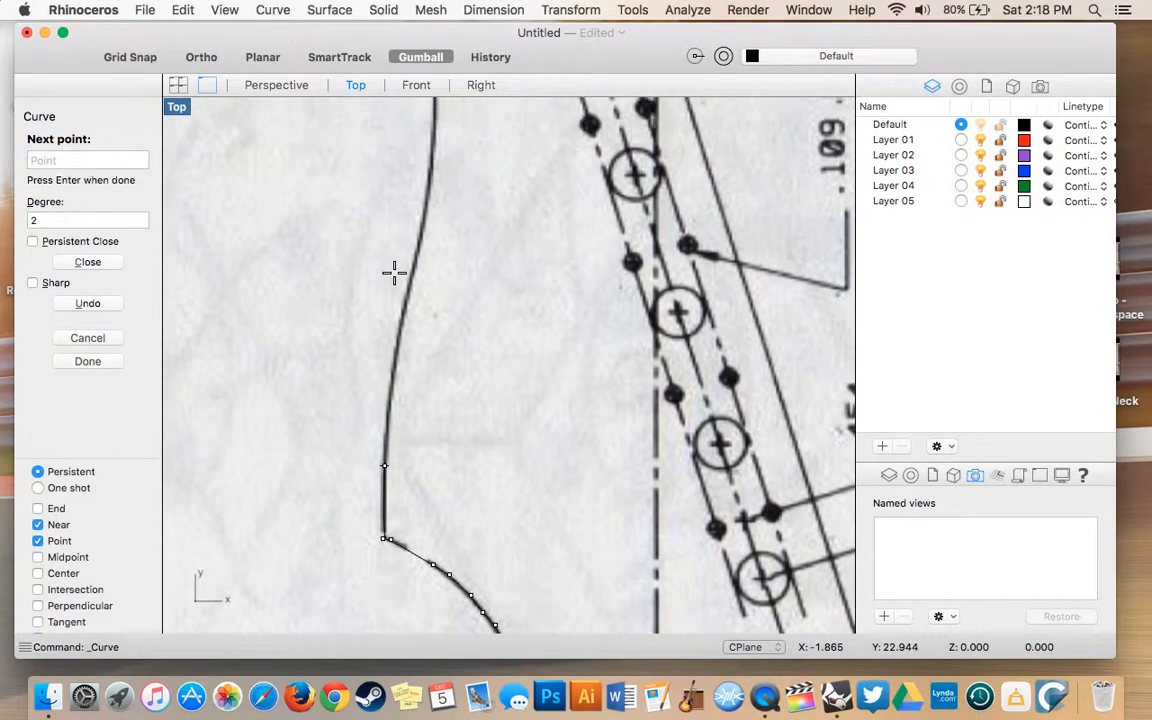
left_click(396, 333)
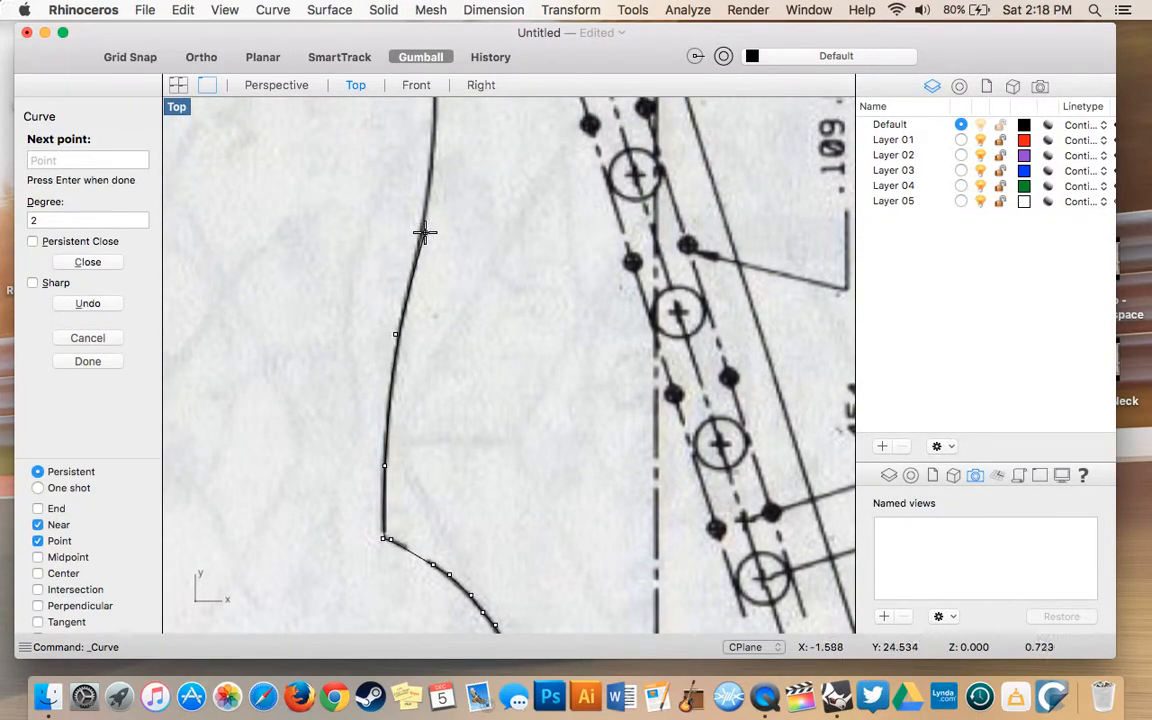
left_click(423, 226)
scroll(423, 226, "up", 5)
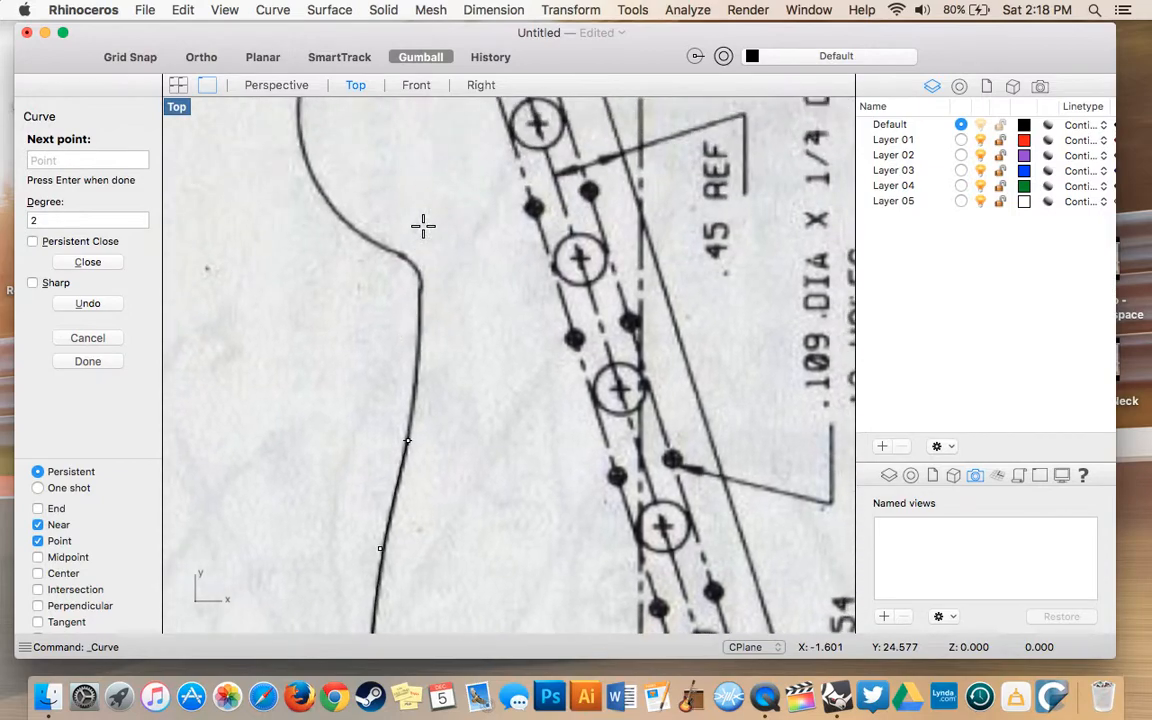
left_click(419, 361)
left_click(419, 292)
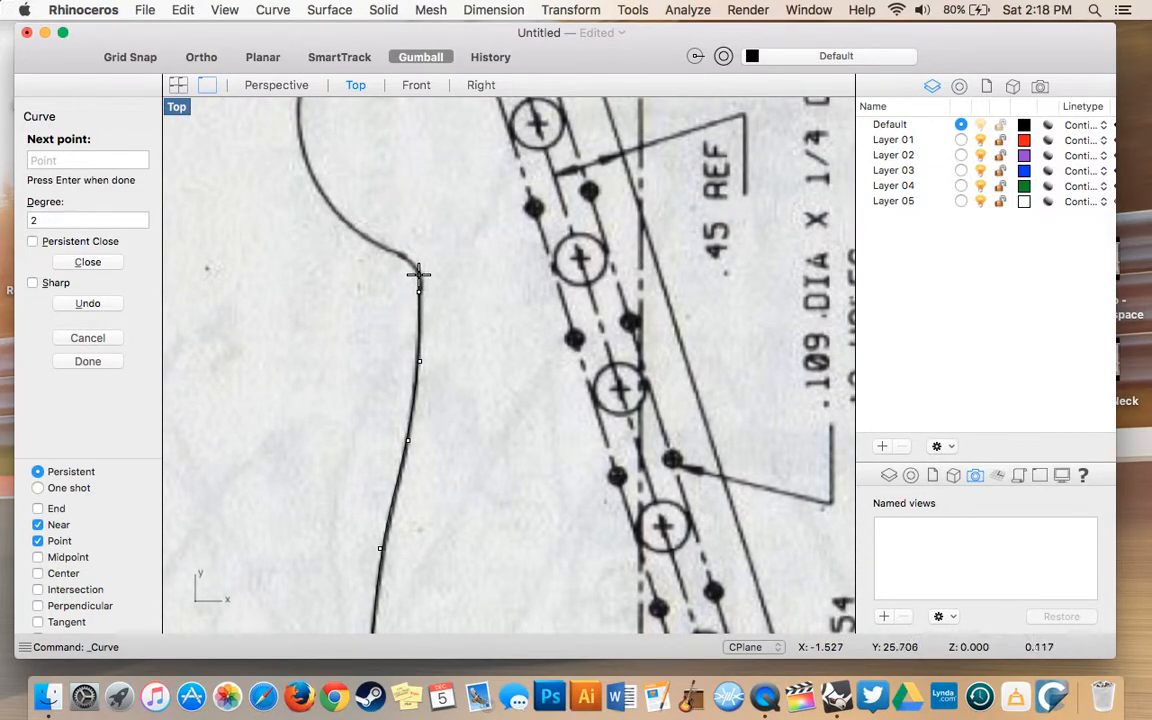
- Trace the tight bend on the headstock's left edge with closely spaced points and continue into the start of the large rounded tip
left_click(419, 272)
left_click(408, 256)
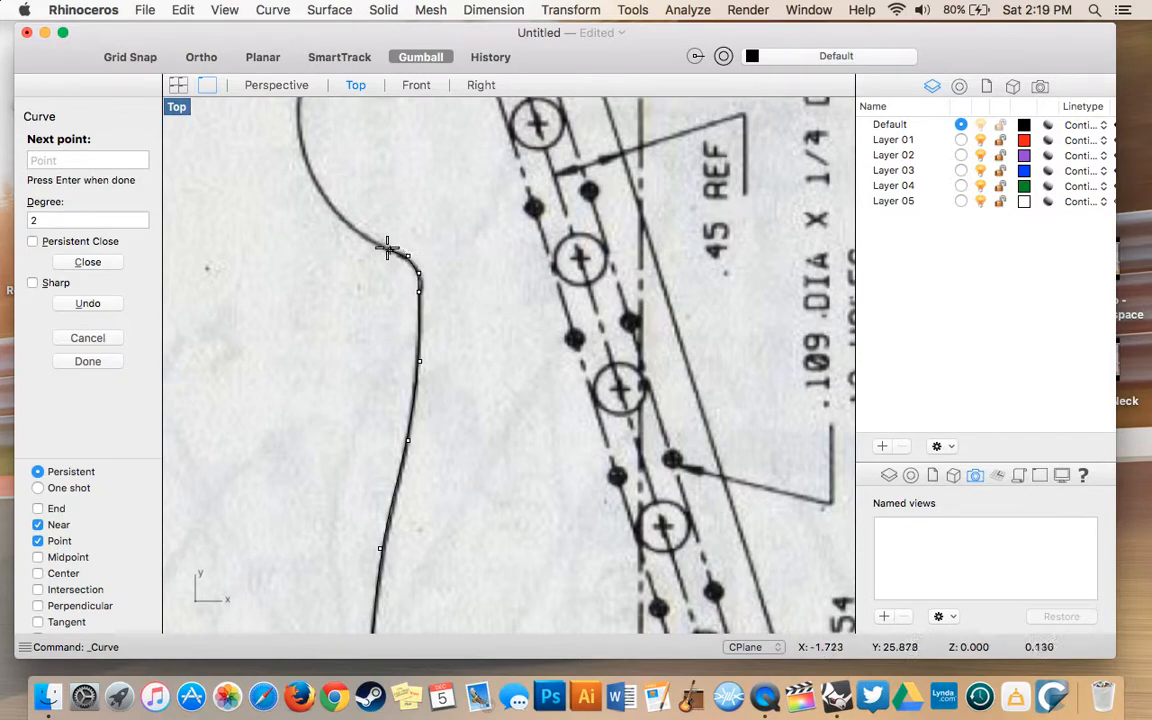
left_click(382, 246)
left_click(340, 218)
left_click(312, 177)
- Trace the curve around the headstock's large rounded tip, from its left side over the top to the start of the slanted right edge
scroll(309, 175, "up", 4)
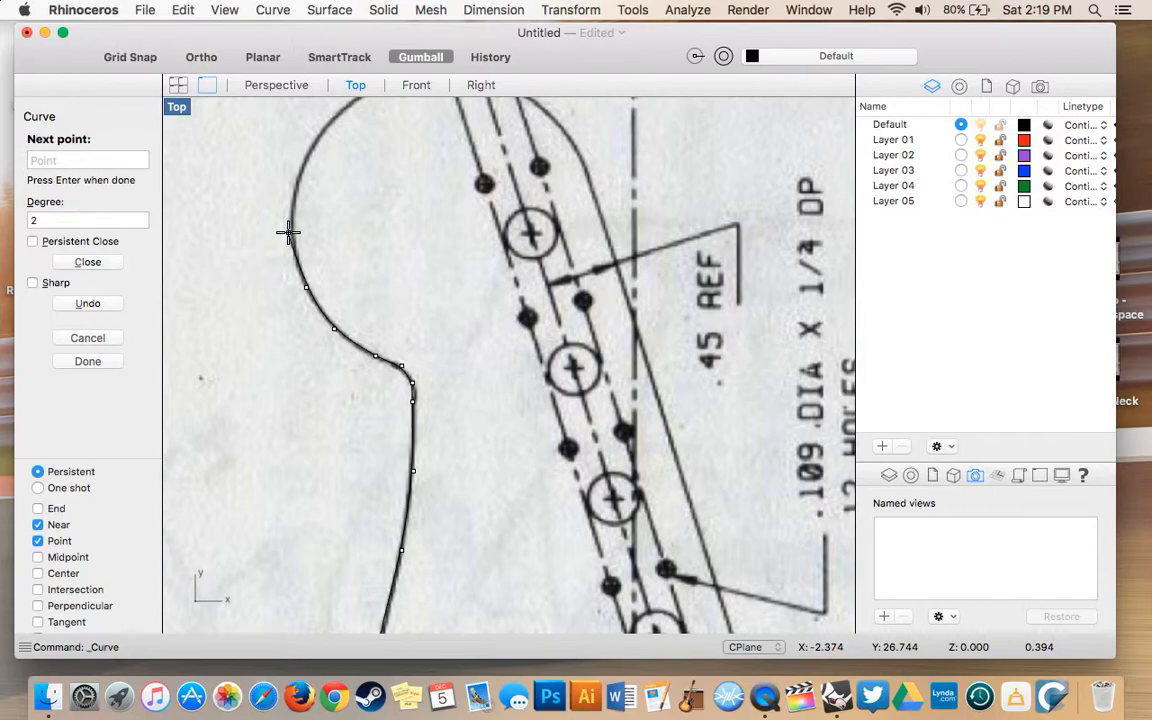
left_click(291, 241)
left_click(294, 184)
left_click(315, 141)
scroll(316, 150, "up", 4)
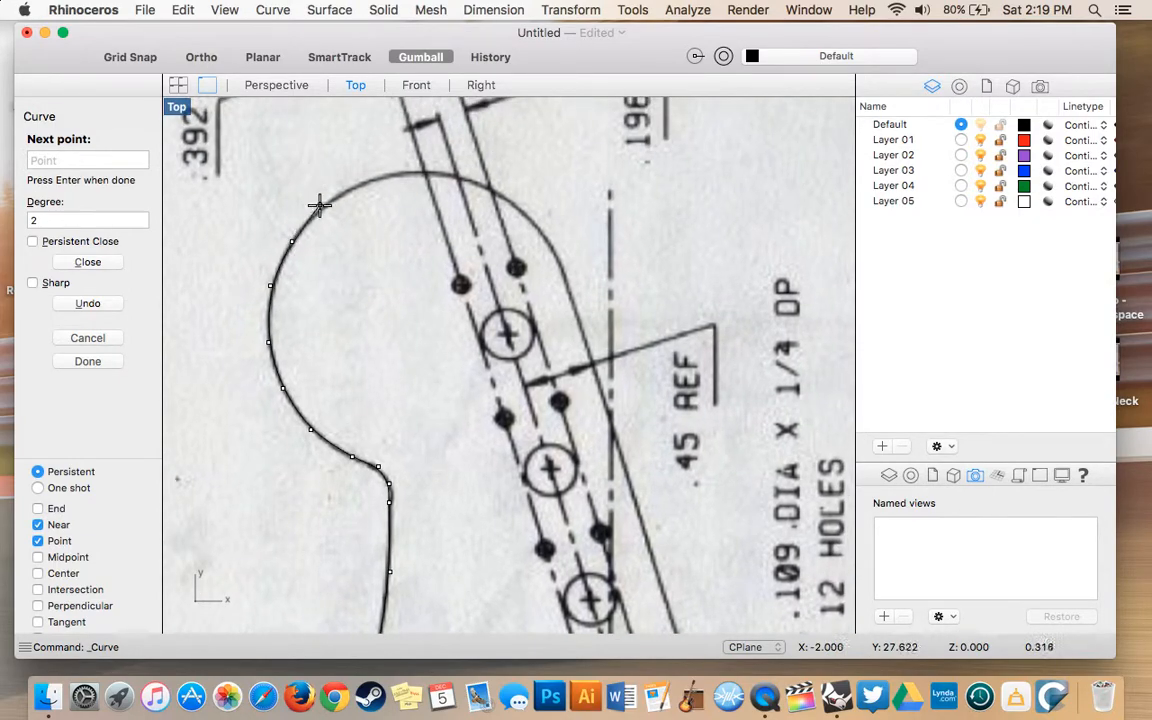
left_click(323, 206)
left_click(360, 182)
left_click(421, 172)
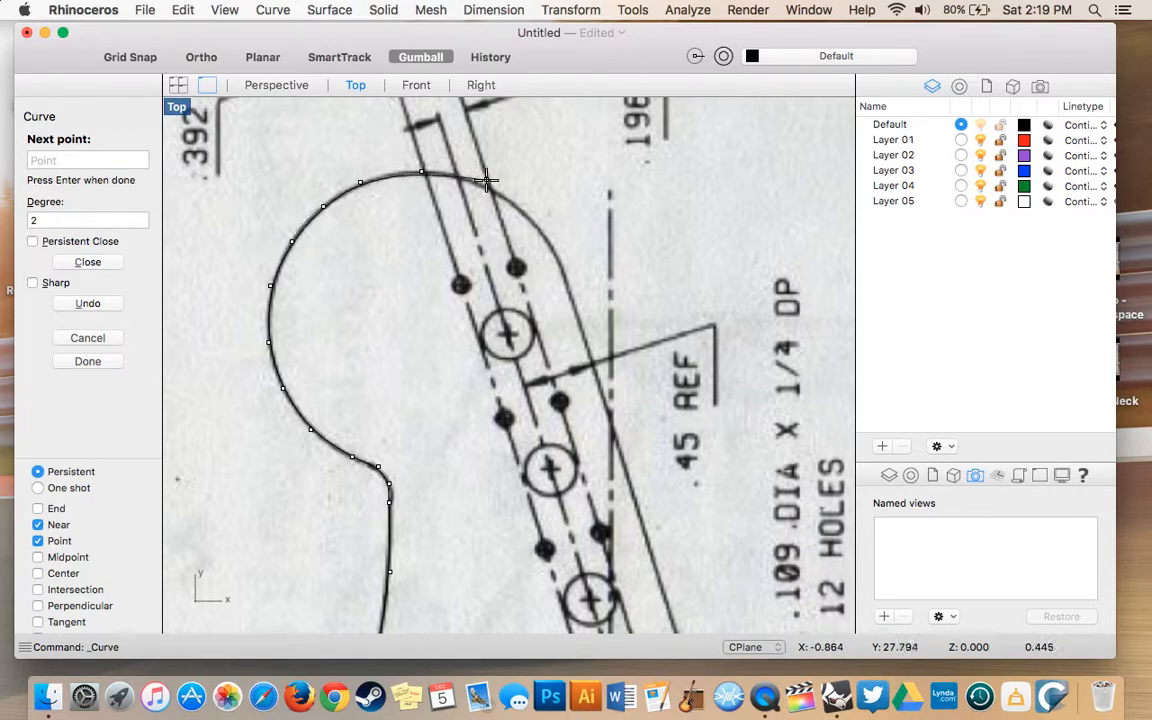
left_click(487, 184)
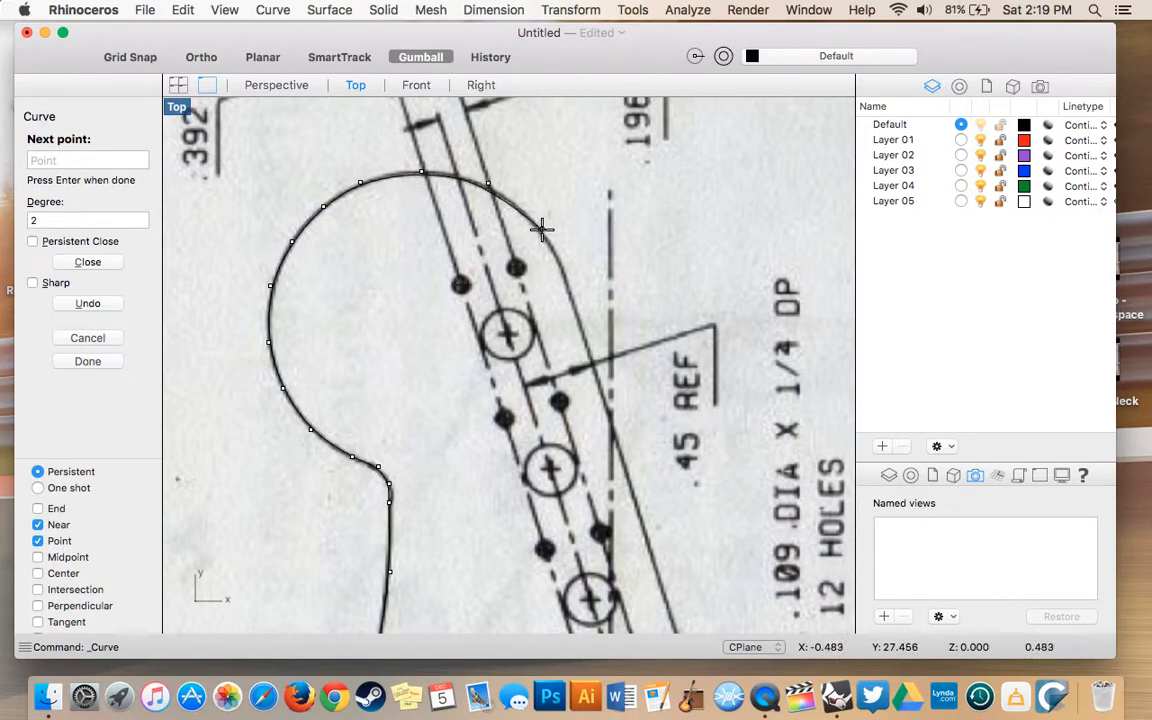
left_click(542, 229)
- Extend the curve down the headstock's straight slanted right edge, adding closely spaced points from the .454 dimension line to the lower-right corner
scroll(568, 278, "down", 4)
scroll(572, 359, "down", 5)
scroll(572, 359, "down", 5)
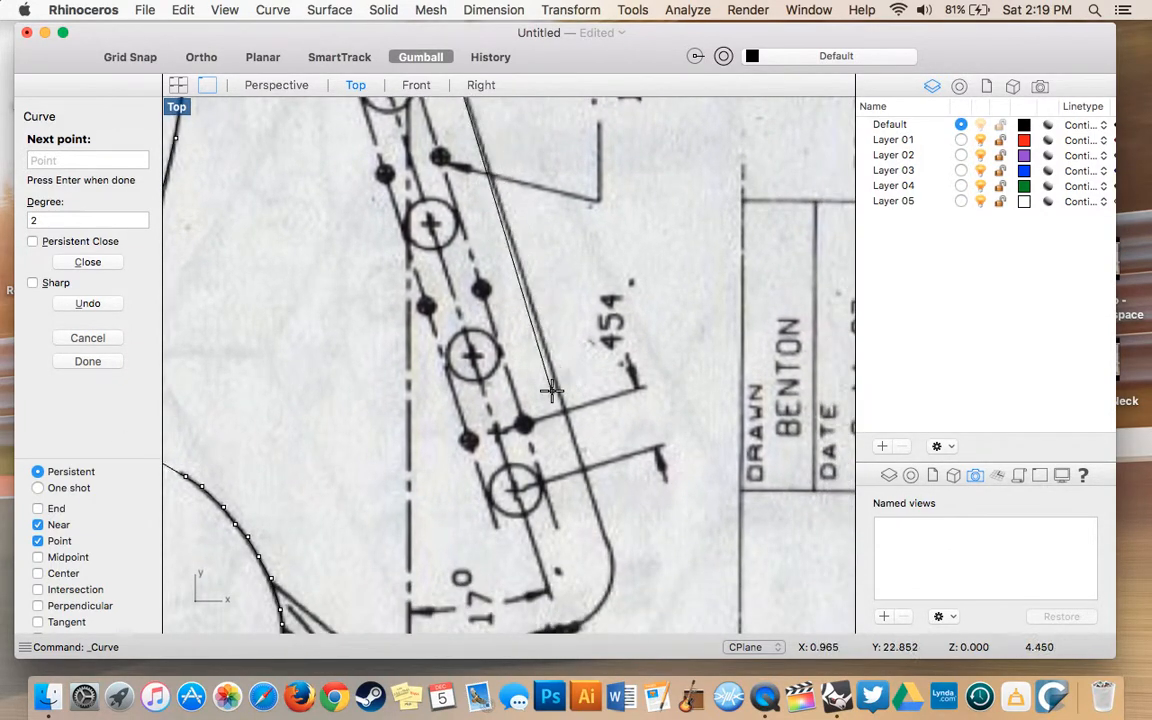
scroll(559, 397, "left", 5)
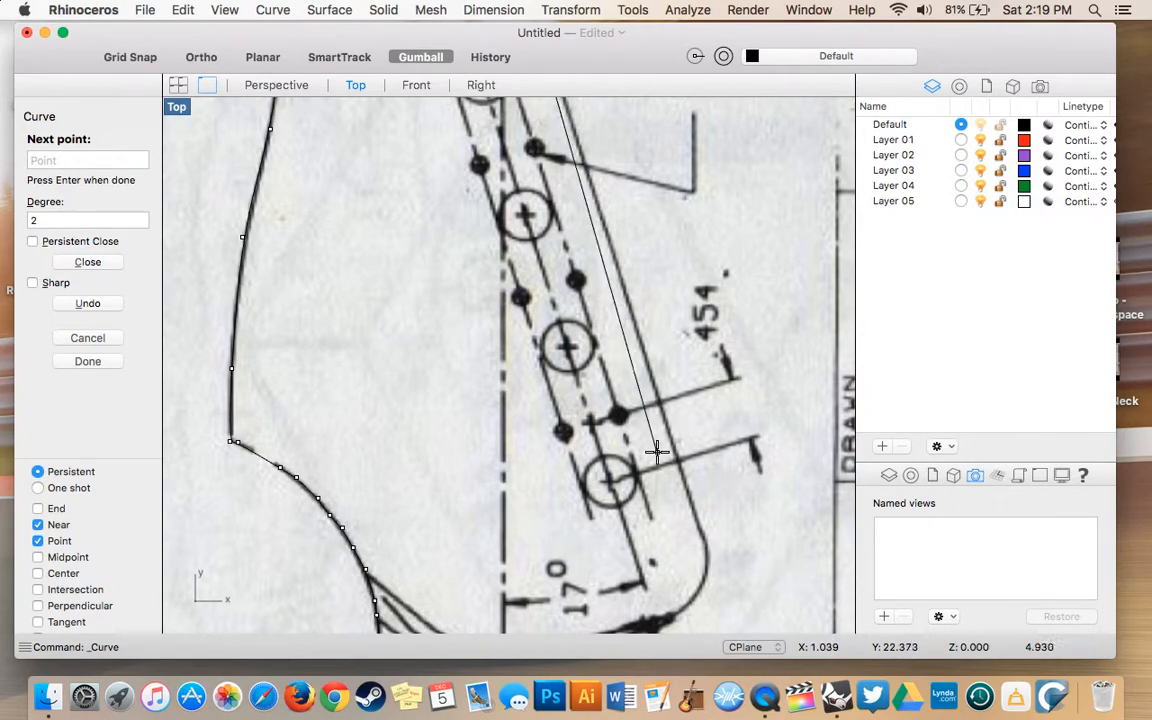
left_click(655, 389)
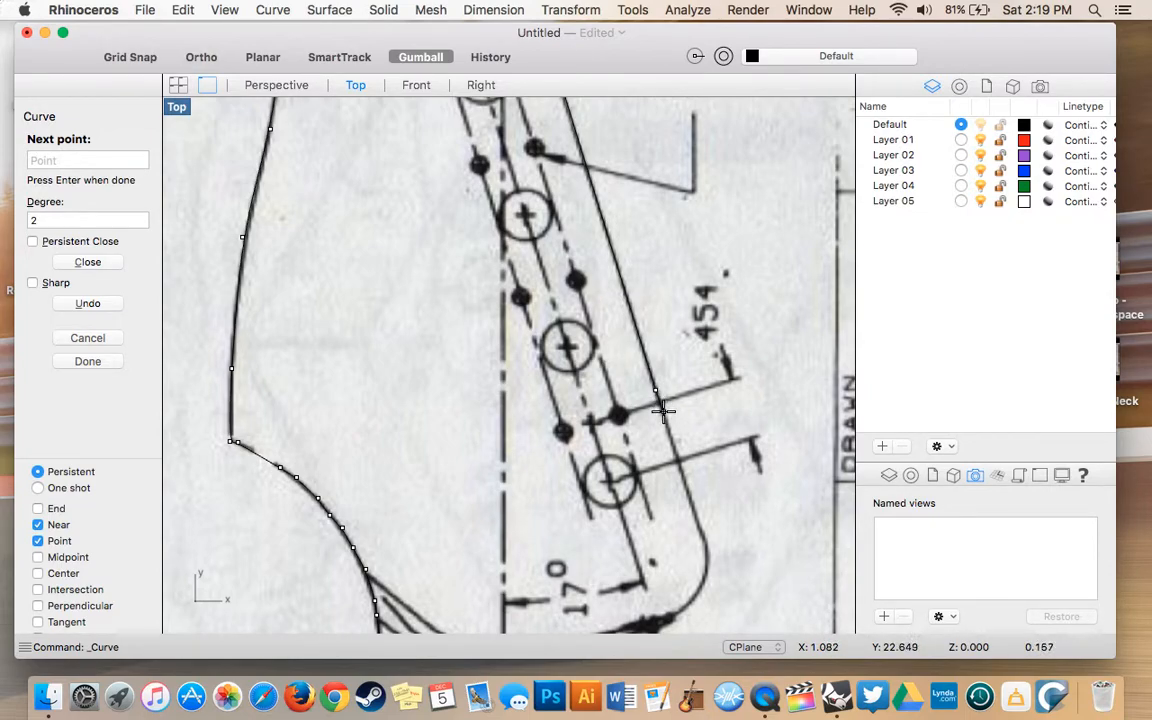
left_click(662, 410)
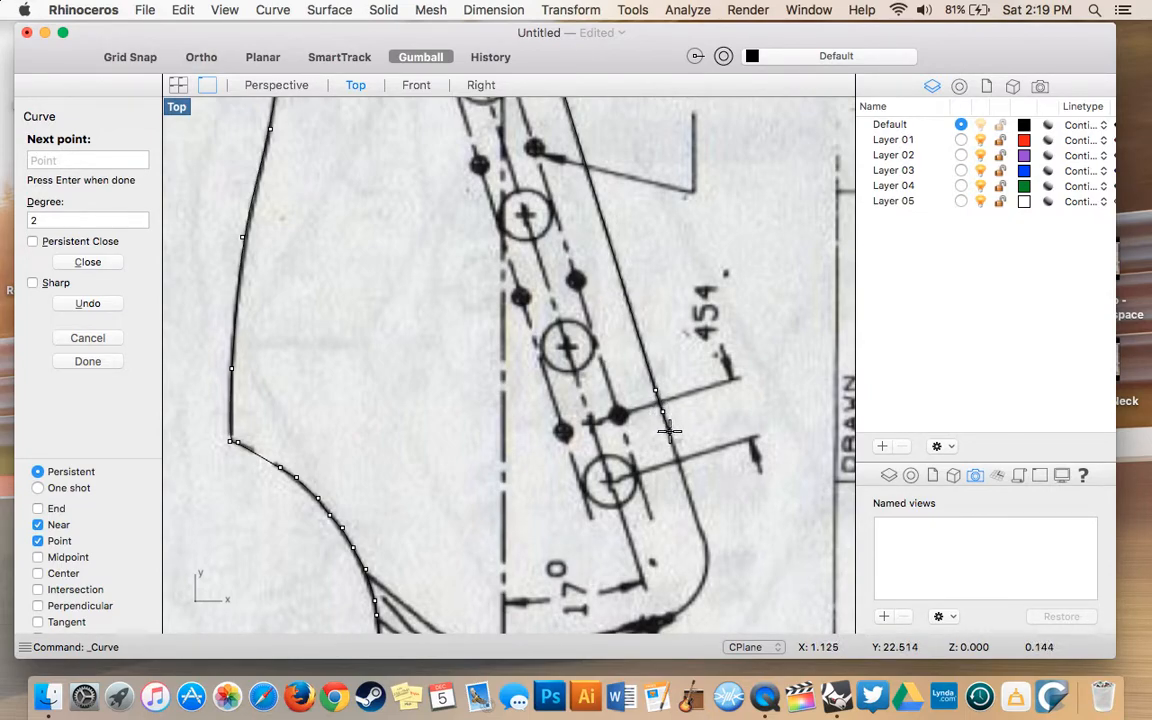
left_click(670, 432)
left_click(676, 456)
left_click(684, 481)
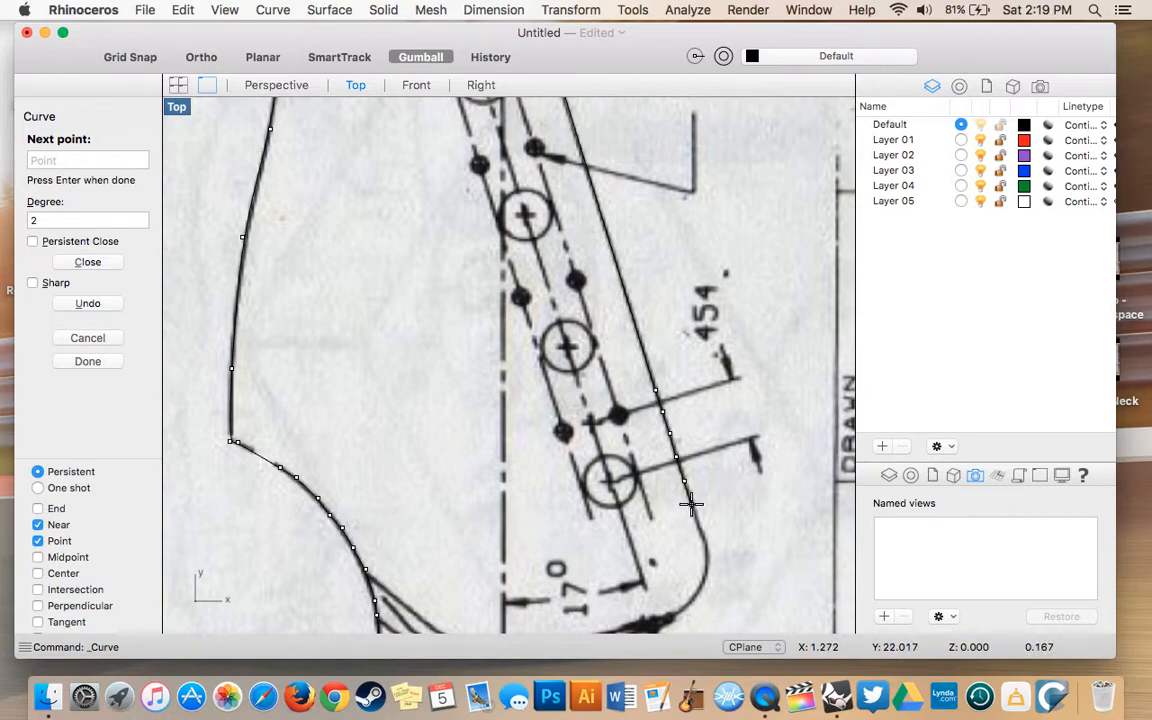
left_click(691, 502)
left_click(699, 526)
- Trace around the headstock's rounded lower-right corner and through the concave transition into the neck's right edge at the nut
left_click(708, 579)
scroll(700, 594, "down", 3)
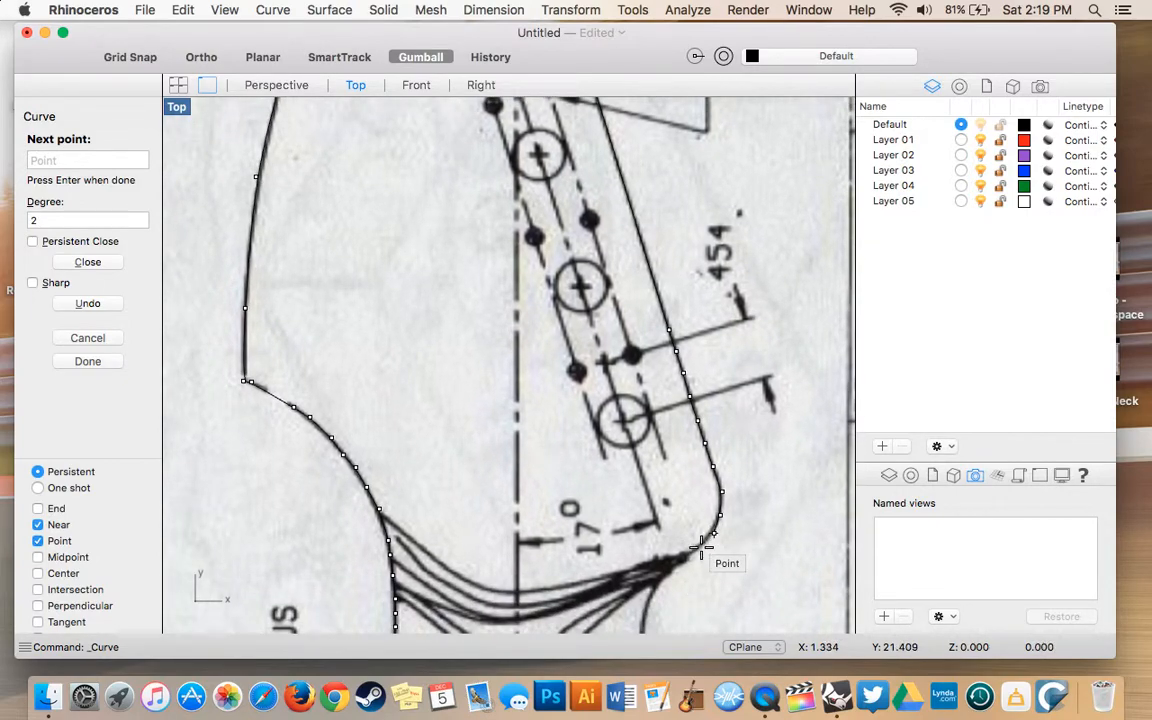
scroll(688, 517, "up", 1)
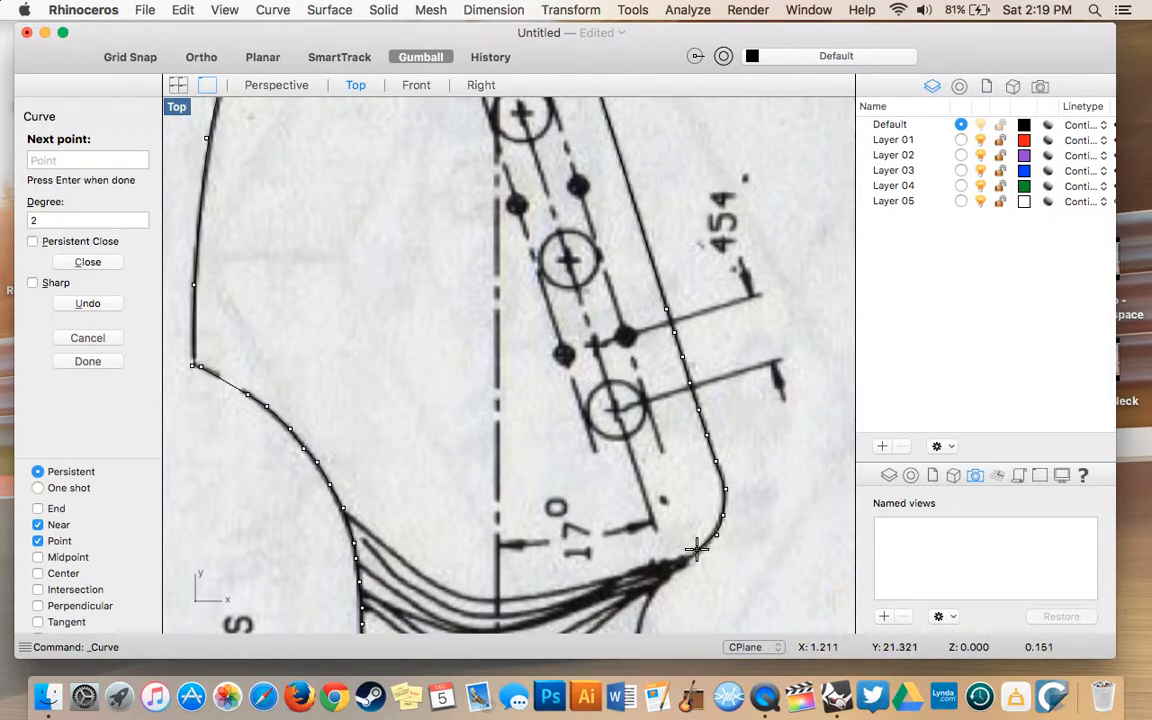
left_click(681, 563)
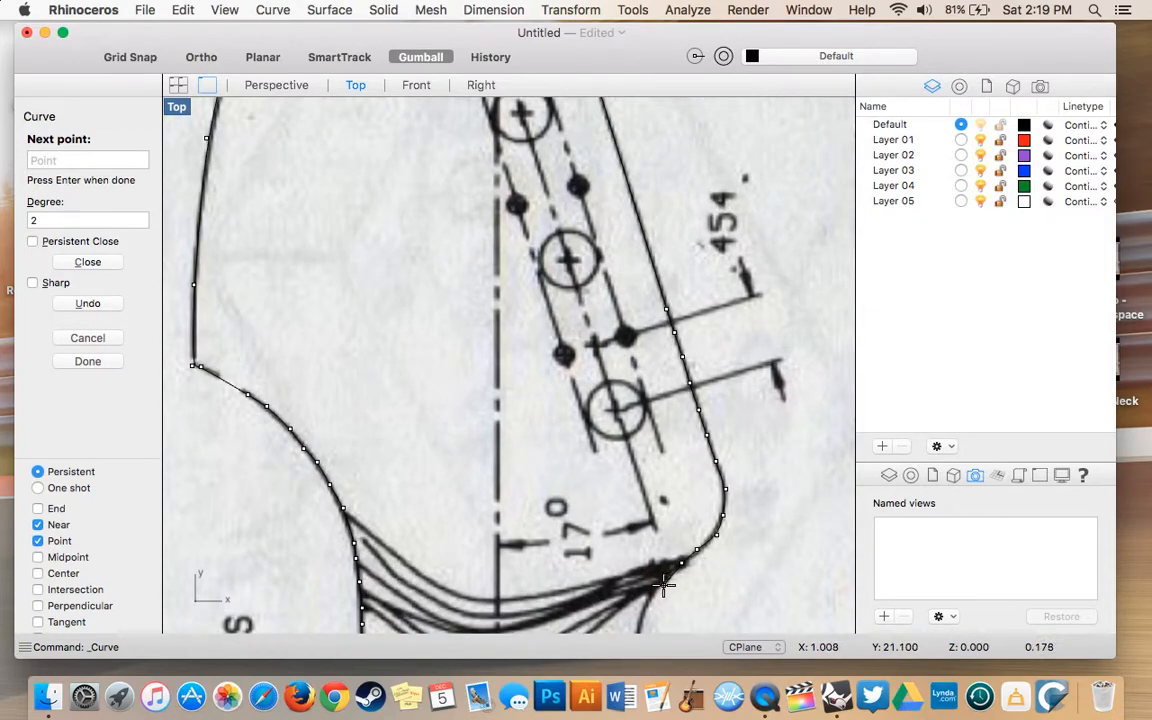
left_click(664, 579)
scroll(658, 550, "down", 3)
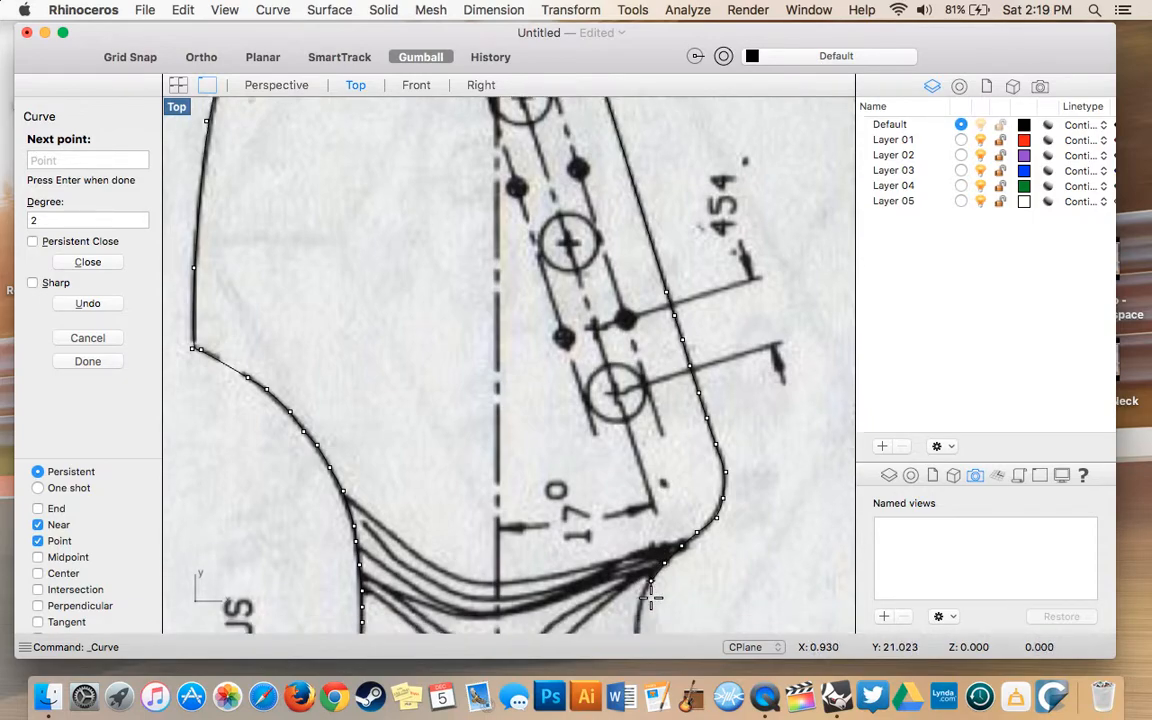
left_click(650, 548)
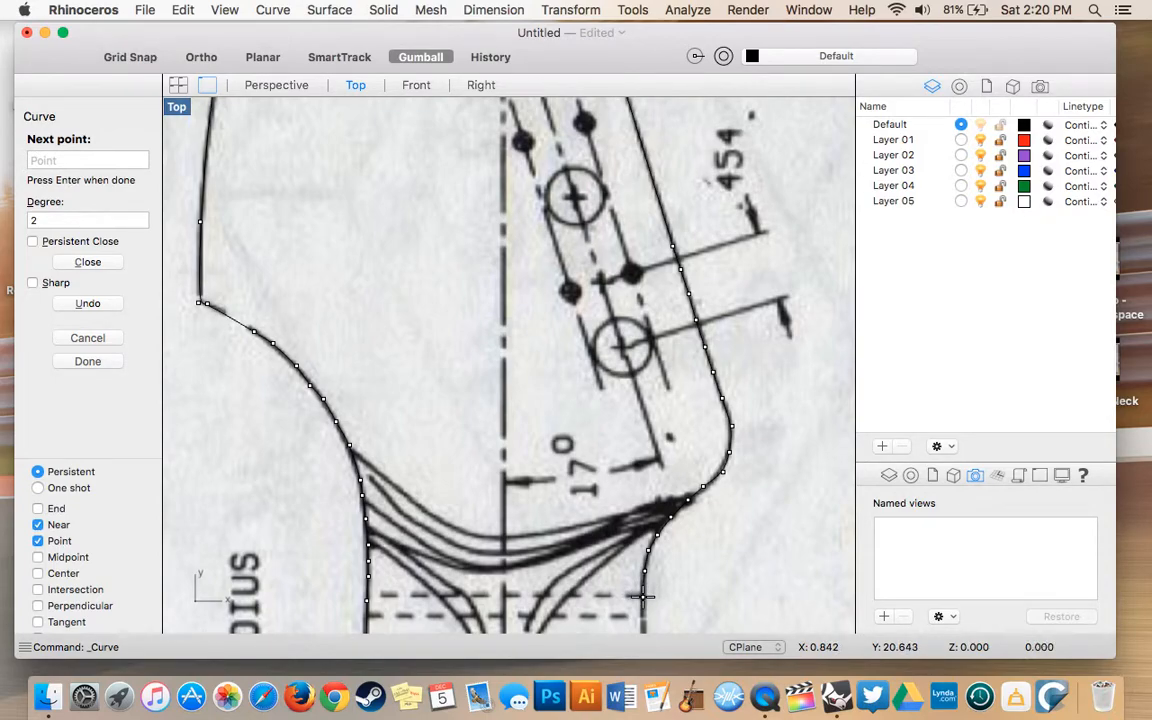
- Extend the curve down the neck's straight right edge to a point just above the heel's rounded corner
scroll(645, 597, "down", 5)
scroll(642, 540, "up", 5)
scroll(642, 536, "down", 10)
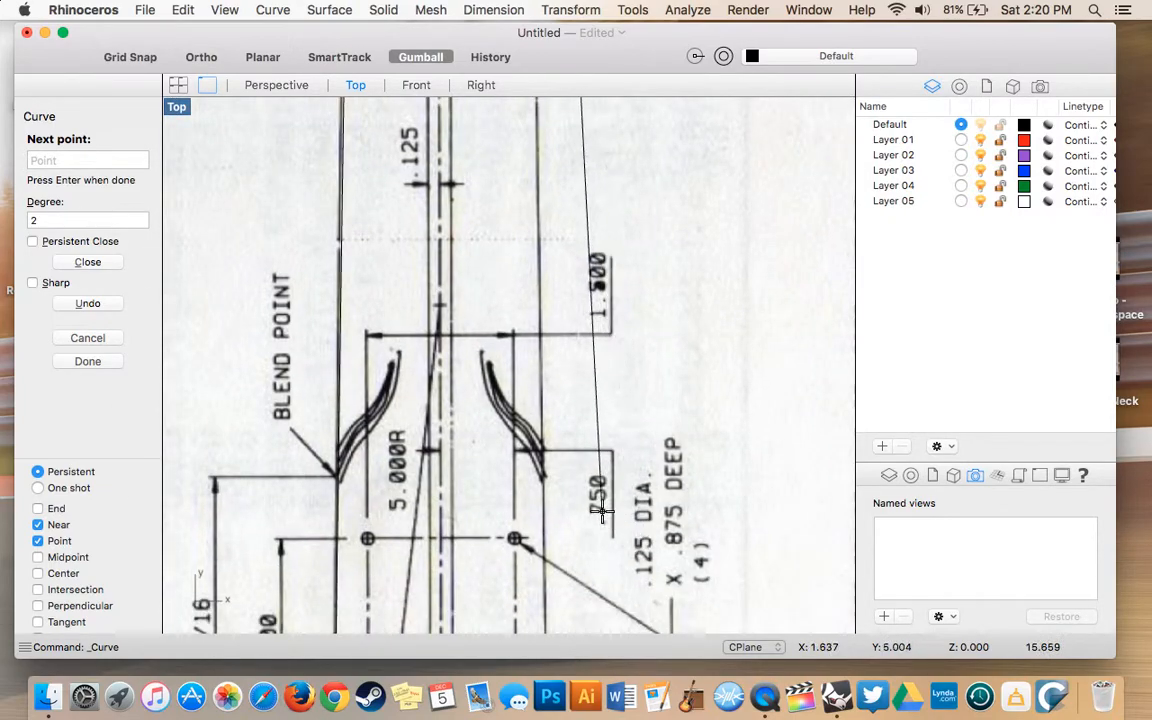
scroll(601, 512, "down", 10)
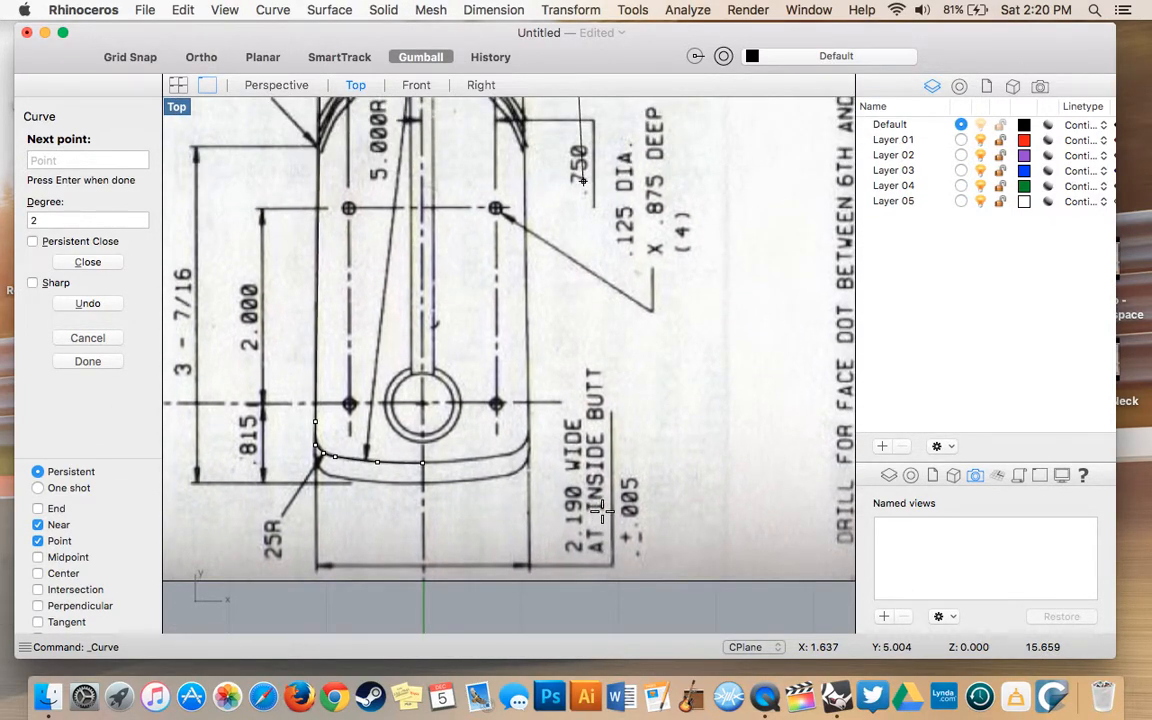
scroll(601, 512, "up", 5)
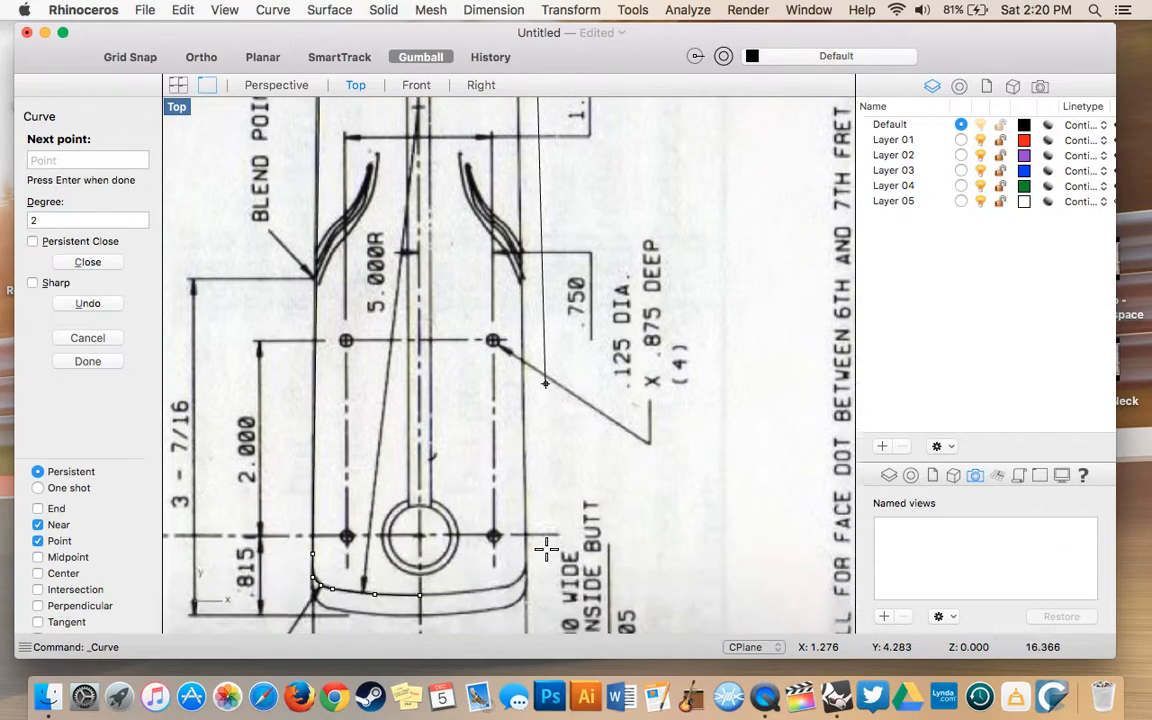
scroll(546, 548, "down", 2)
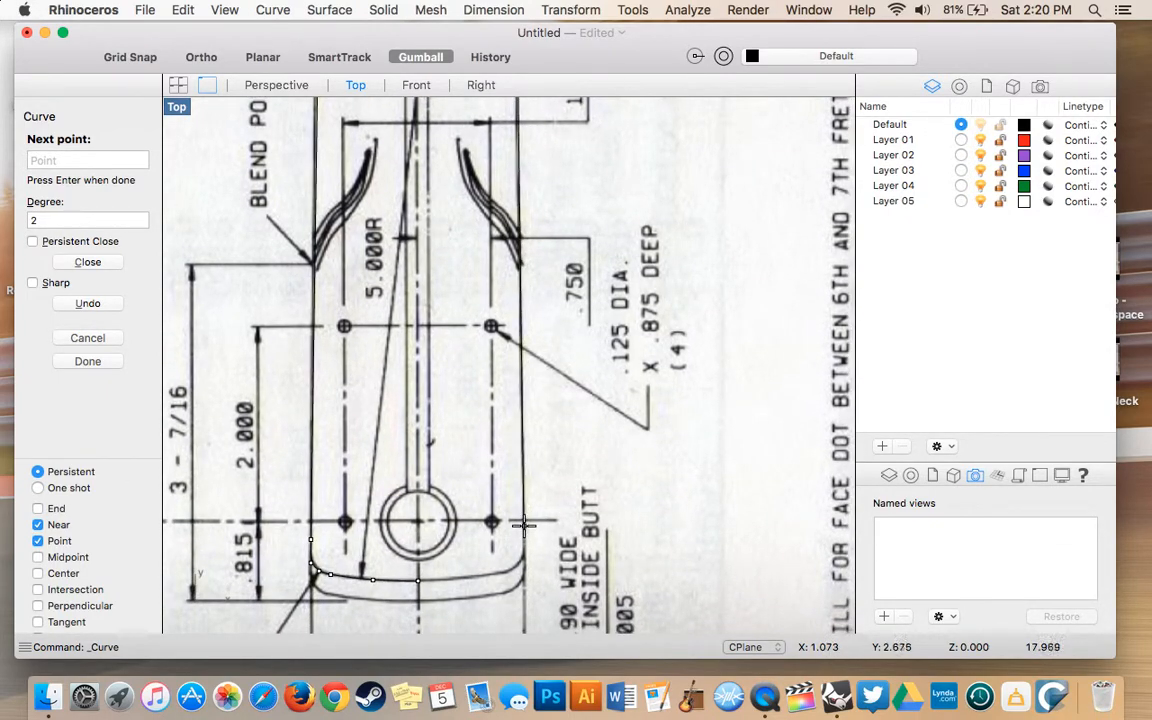
left_click(523, 523)
scroll(524, 550, "up", 3)
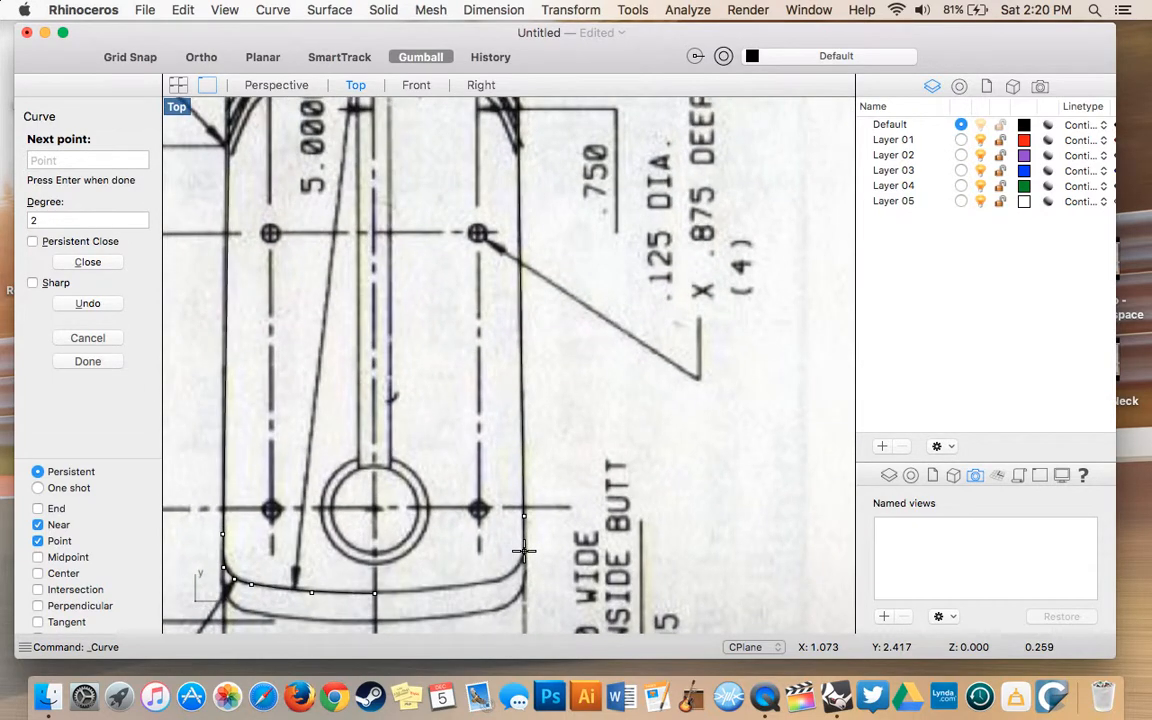
- Trace the inner heel edge around the right corner and finish the curve at its starting point on the centerline
left_click(523, 553)
left_click(505, 578)
left_click(455, 588)
left_click(379, 596)
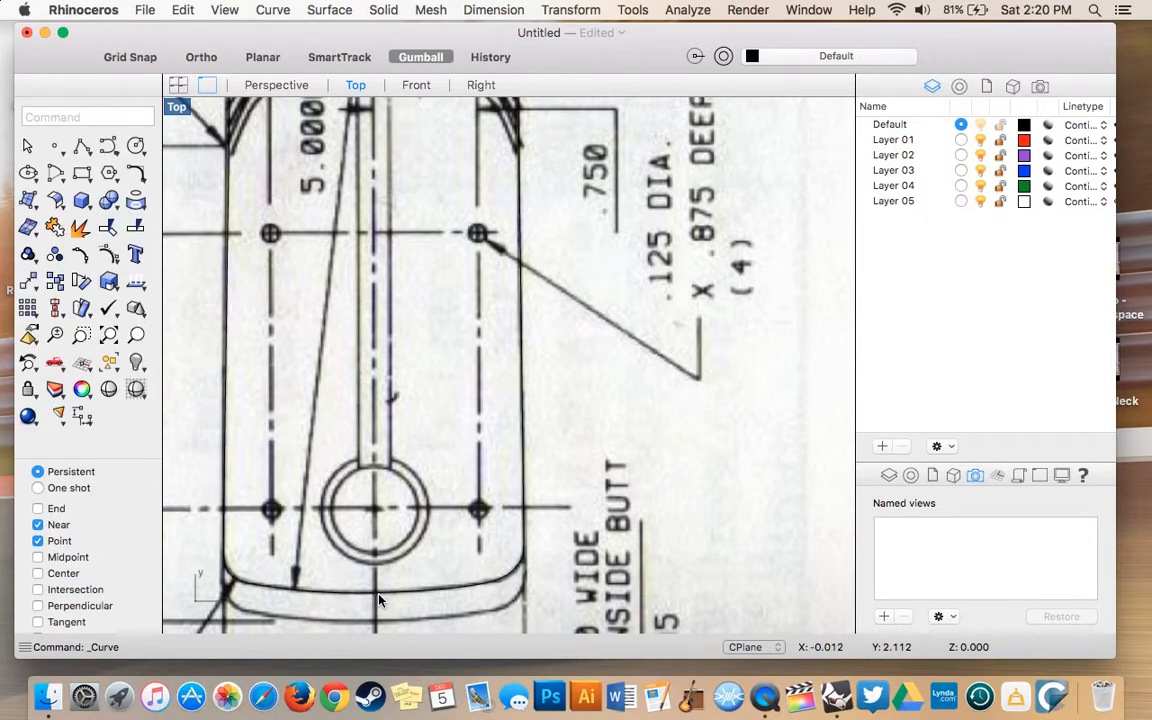
- Set the Default layer's color to the green Spring so the traced outline stands out from the blueprint
left_click(1025, 125)
left_click(430, 355)
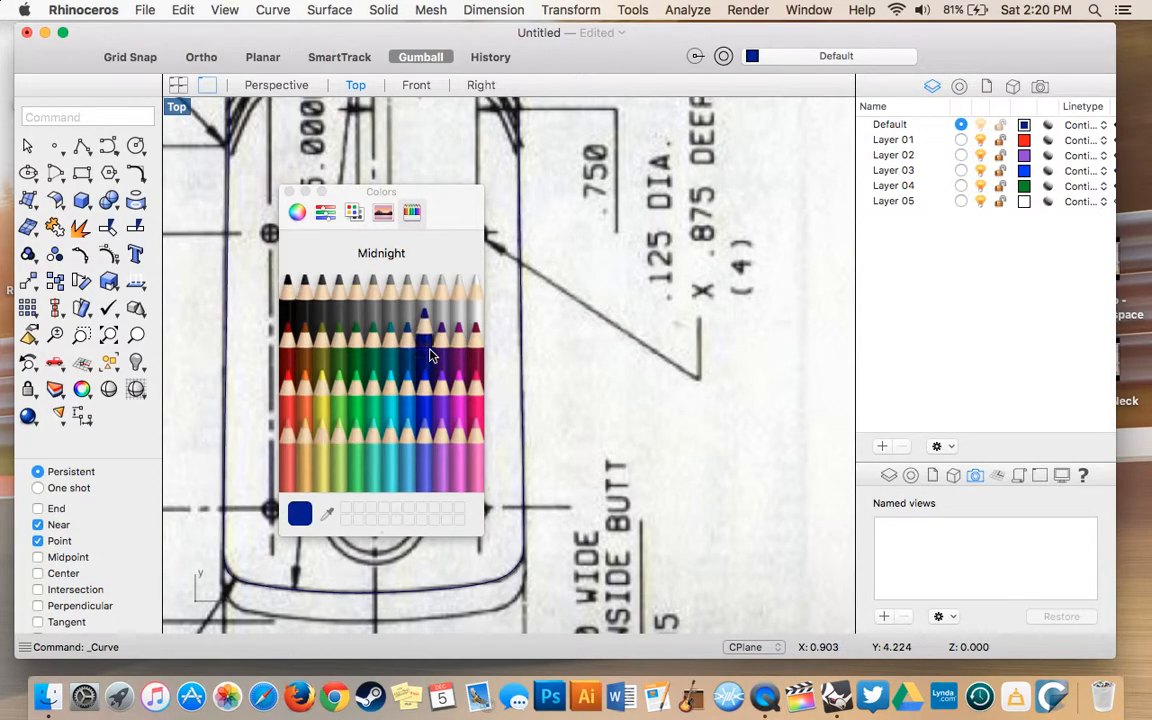
left_click(712, 404)
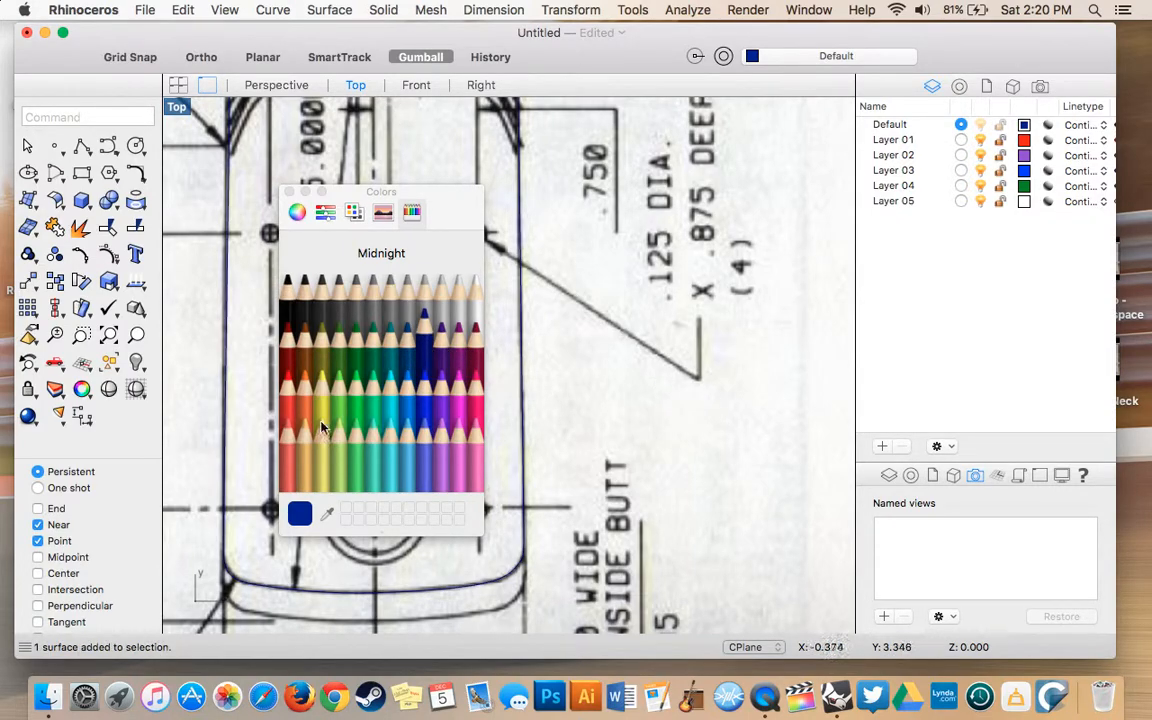
left_click(352, 405)
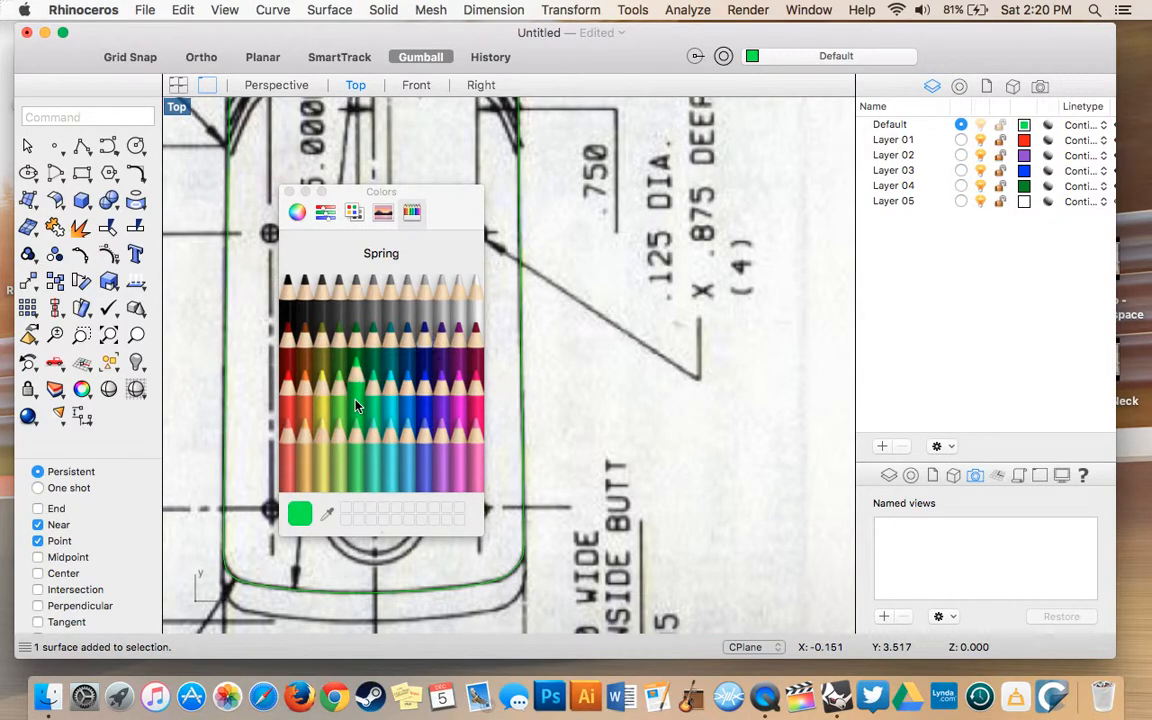
left_click(288, 192)
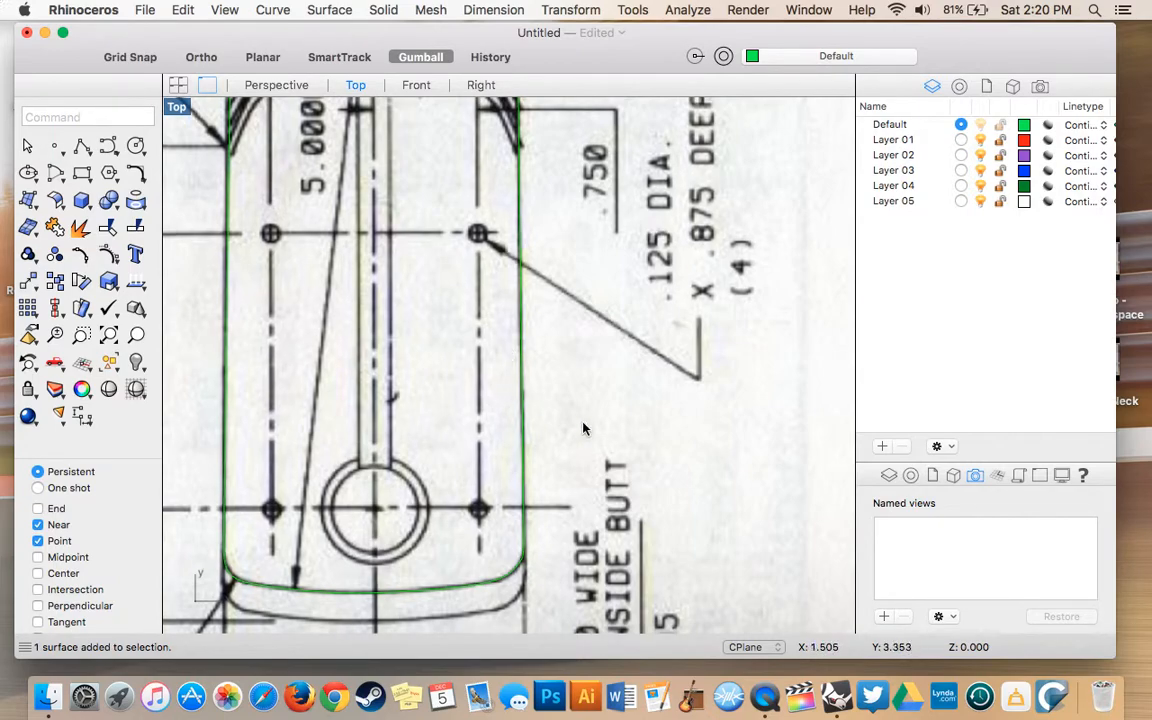
- Examine the traced outline around the heel and compare it with the blueprint's side profile from the heel up to the nut
scroll(585, 391, "down", 3)
scroll(585, 391, "up", 2)
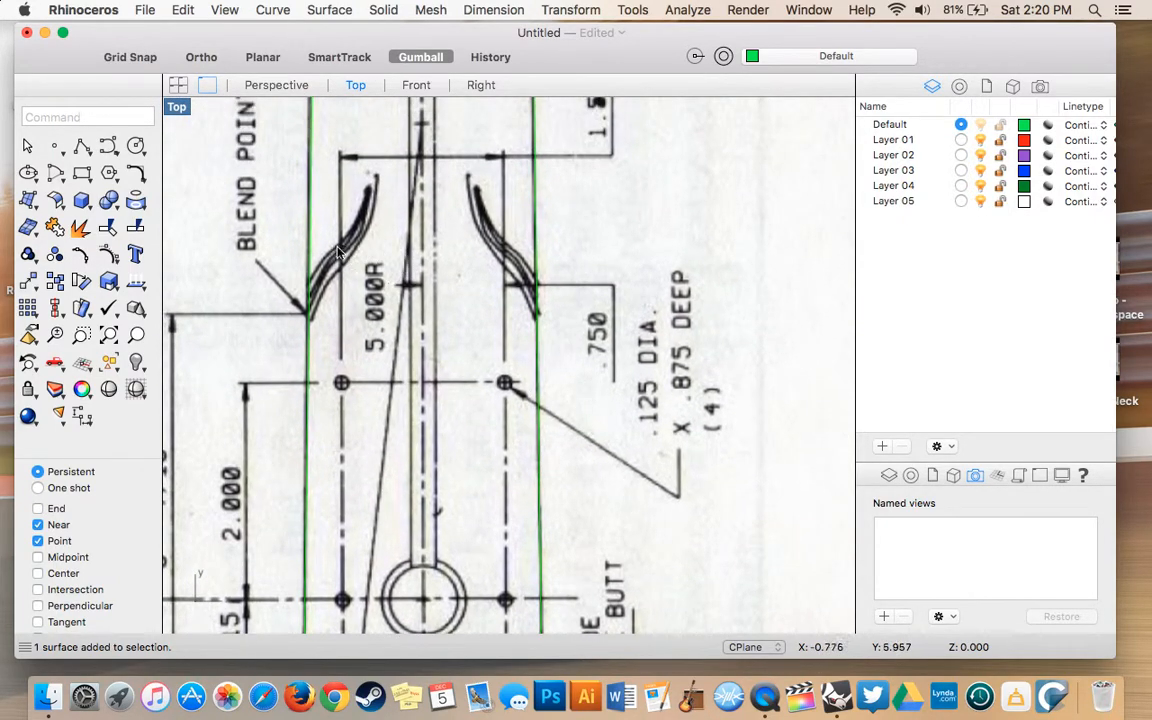
scroll(327, 525, "down", 4)
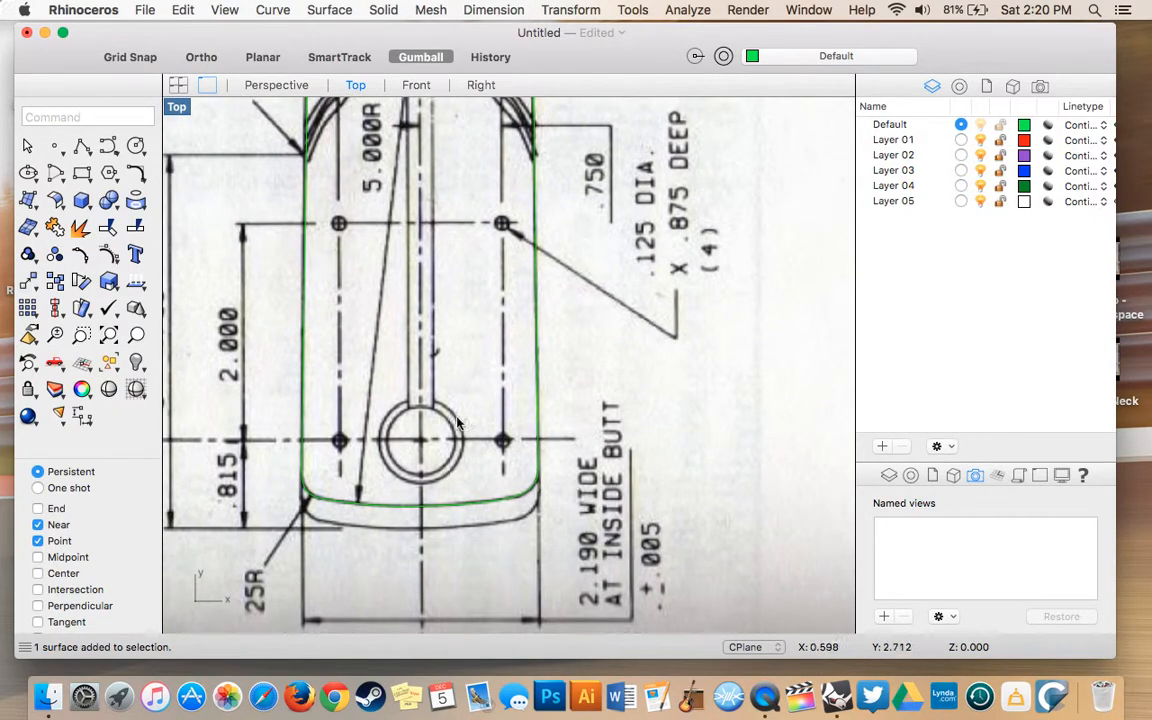
scroll(394, 348, "up", 5)
scroll(438, 394, "down", 3)
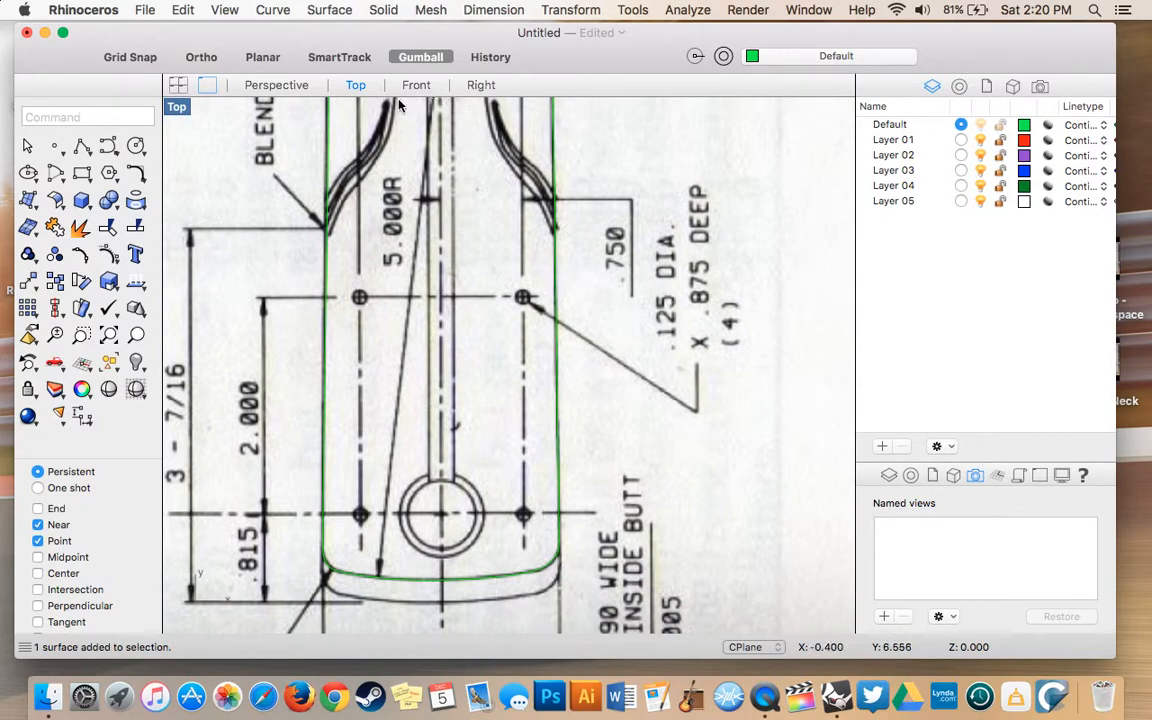
scroll(380, 105, "up", 2)
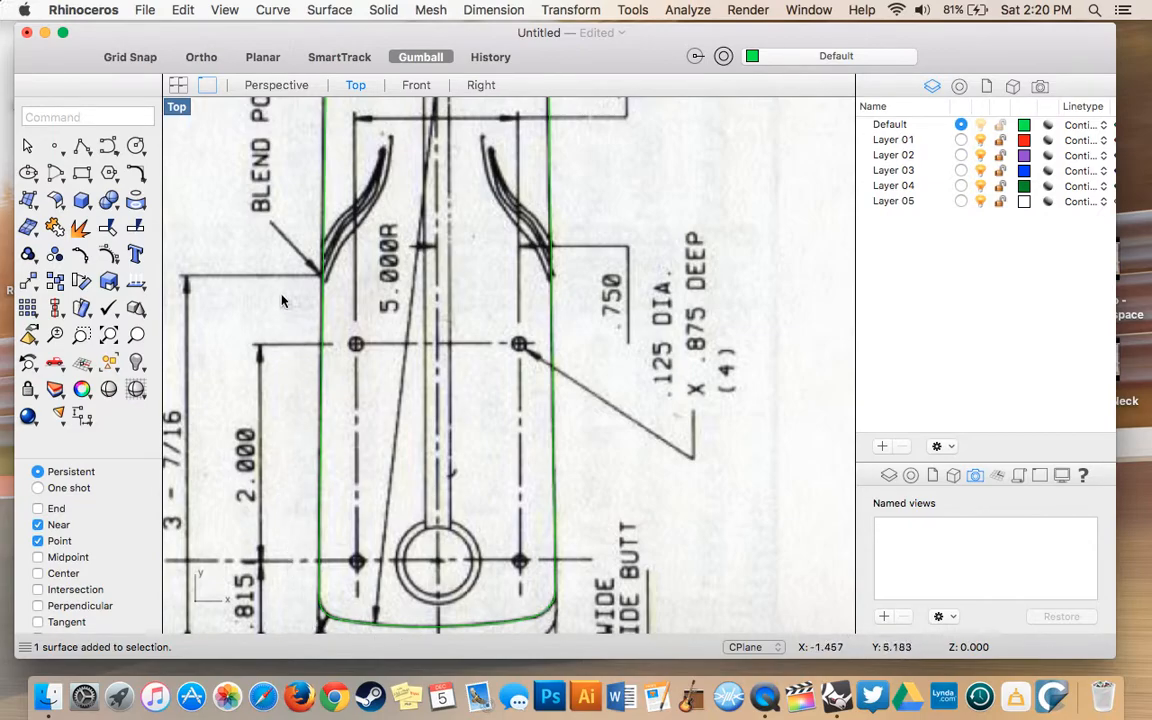
scroll(282, 302, "down", 6)
scroll(282, 306, "up", 5)
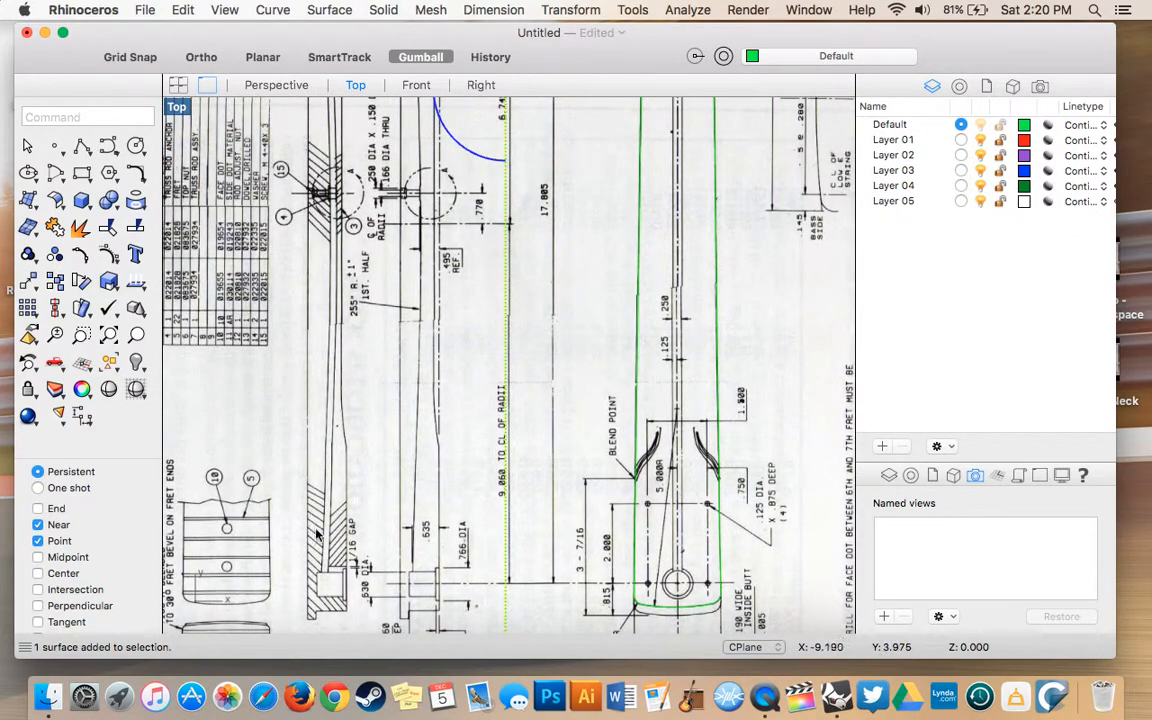
scroll(304, 290, "up", 10)
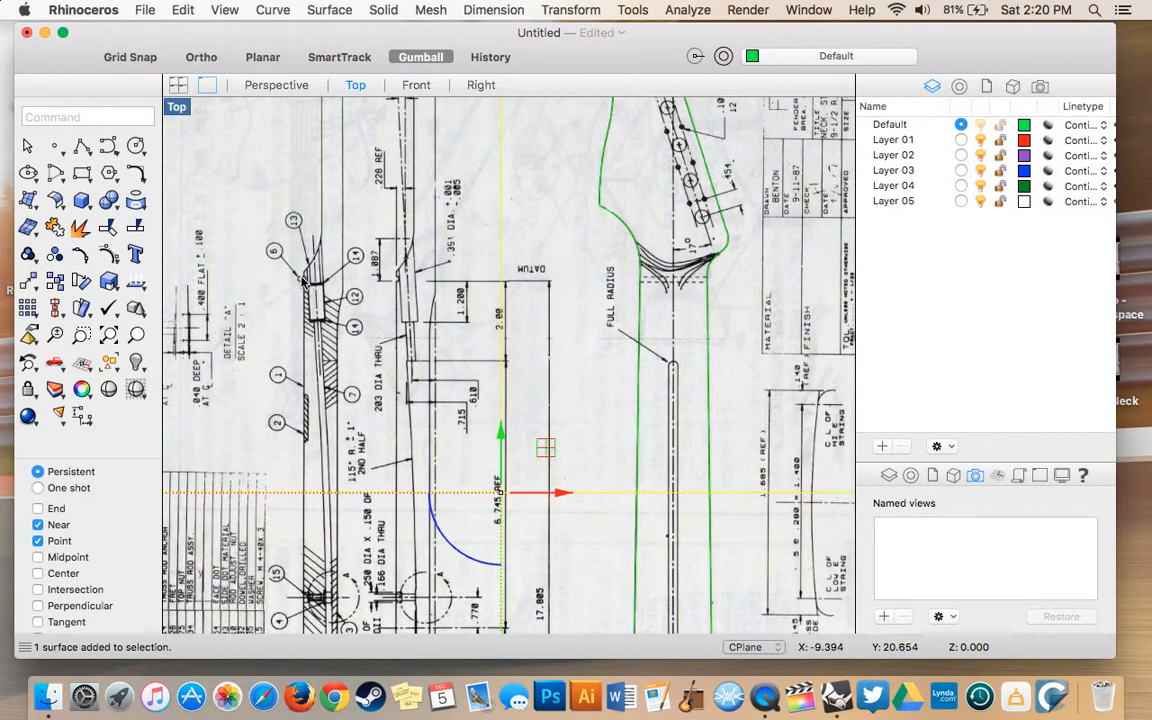
- Start a new curve at the inner heel edge's centerline and trace it around the left corner up to the blend point
scroll(322, 228, "up", 4)
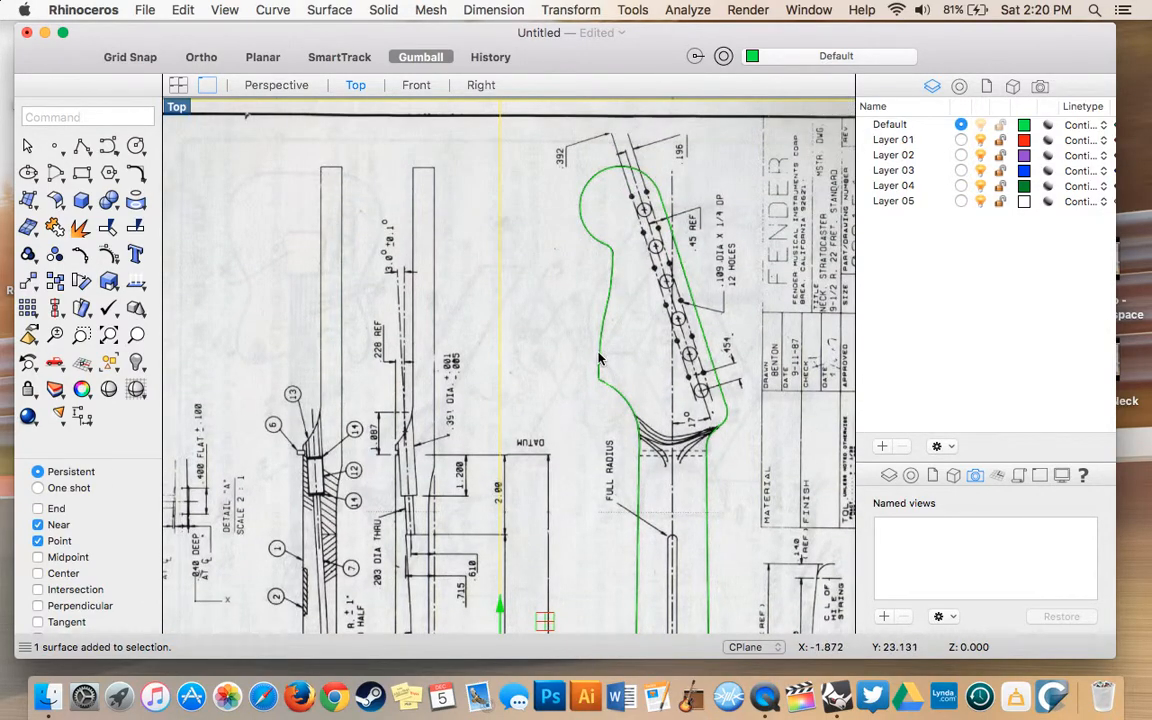
scroll(600, 358, "down", 15)
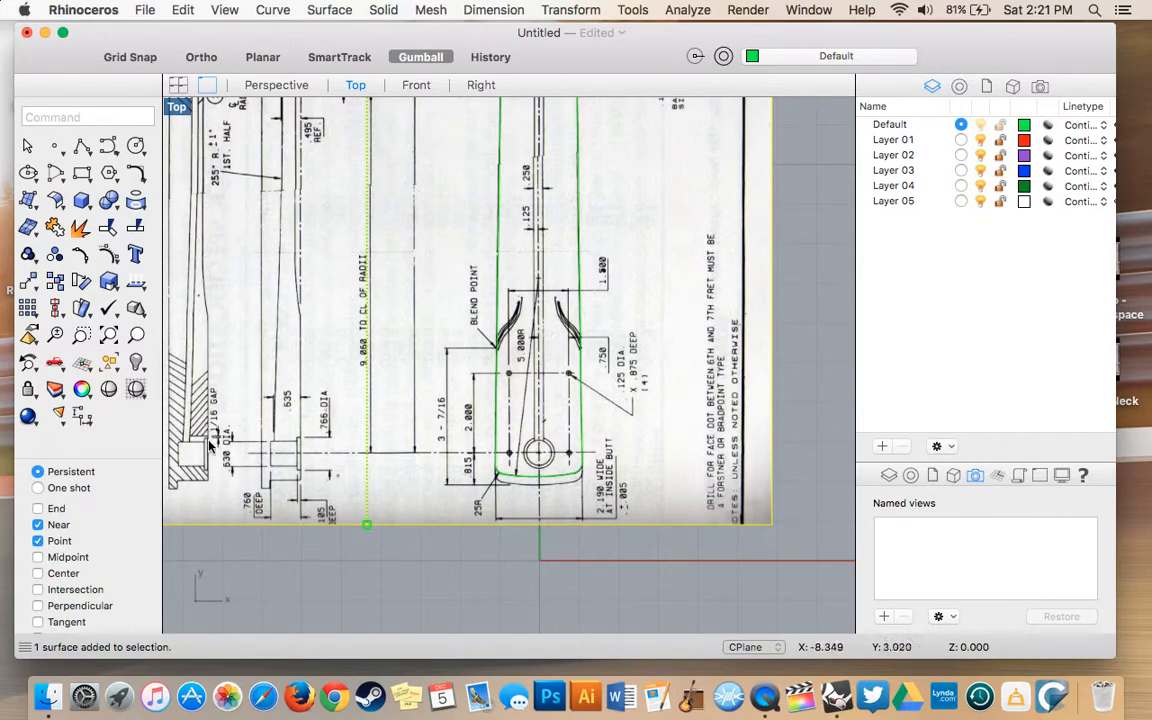
scroll(465, 397, "up", 5)
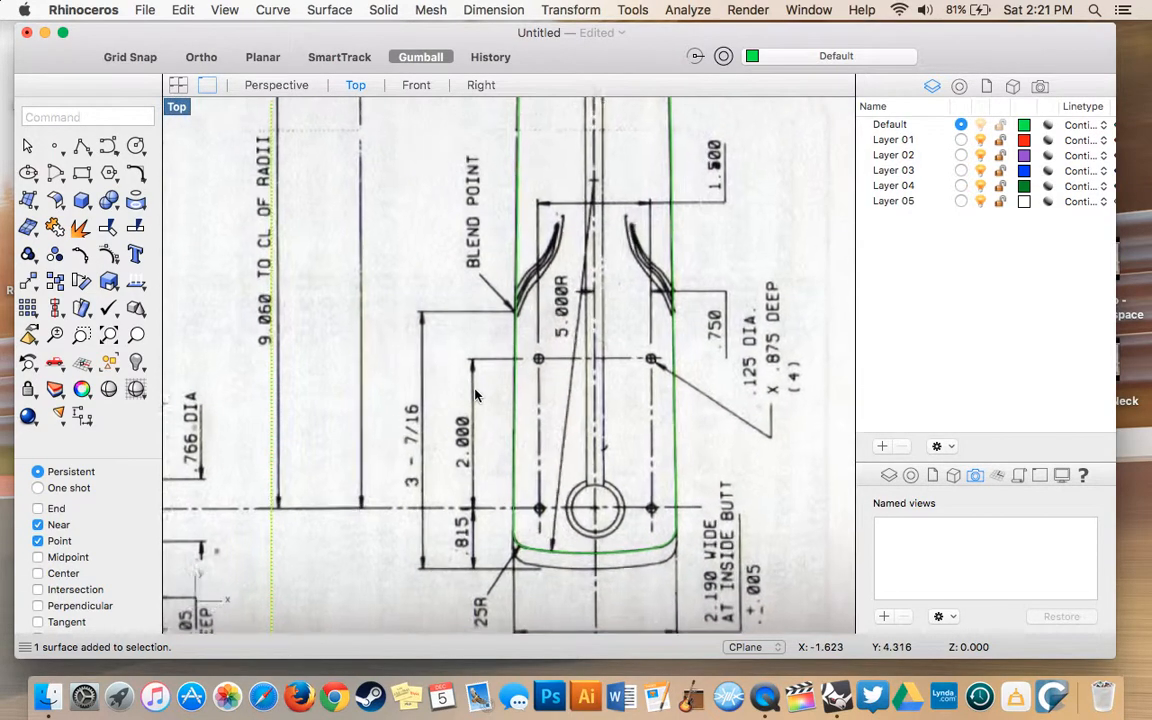
scroll(620, 406, "up", 5)
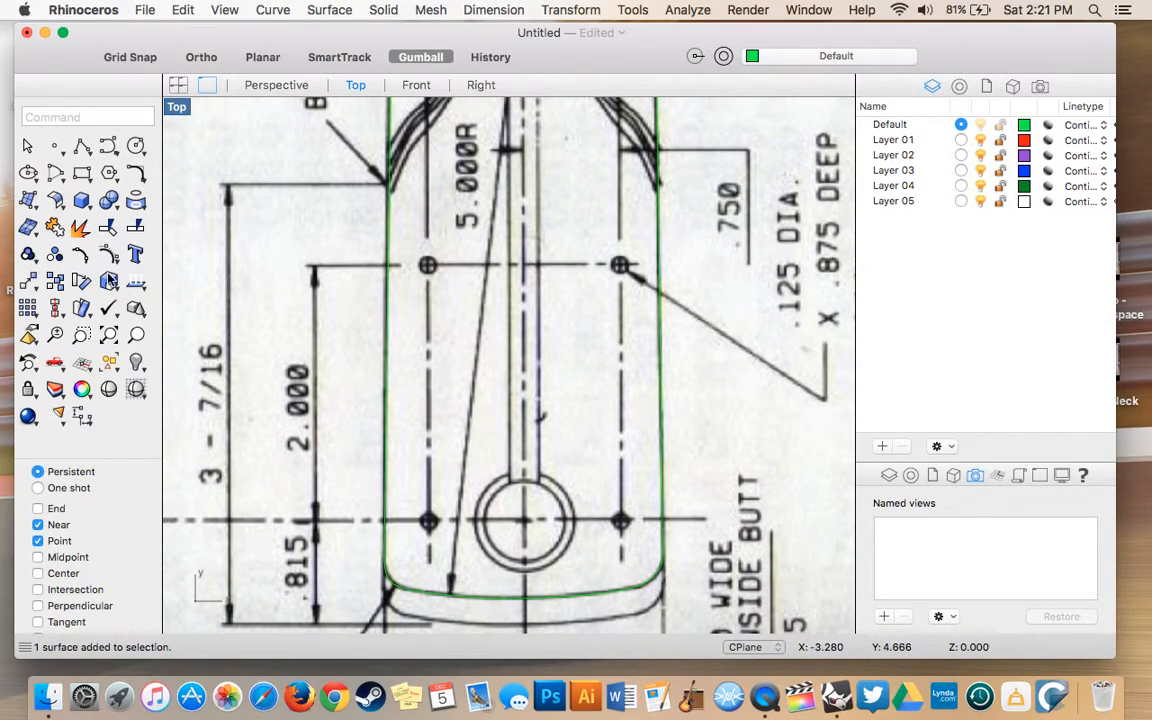
left_click(106, 148)
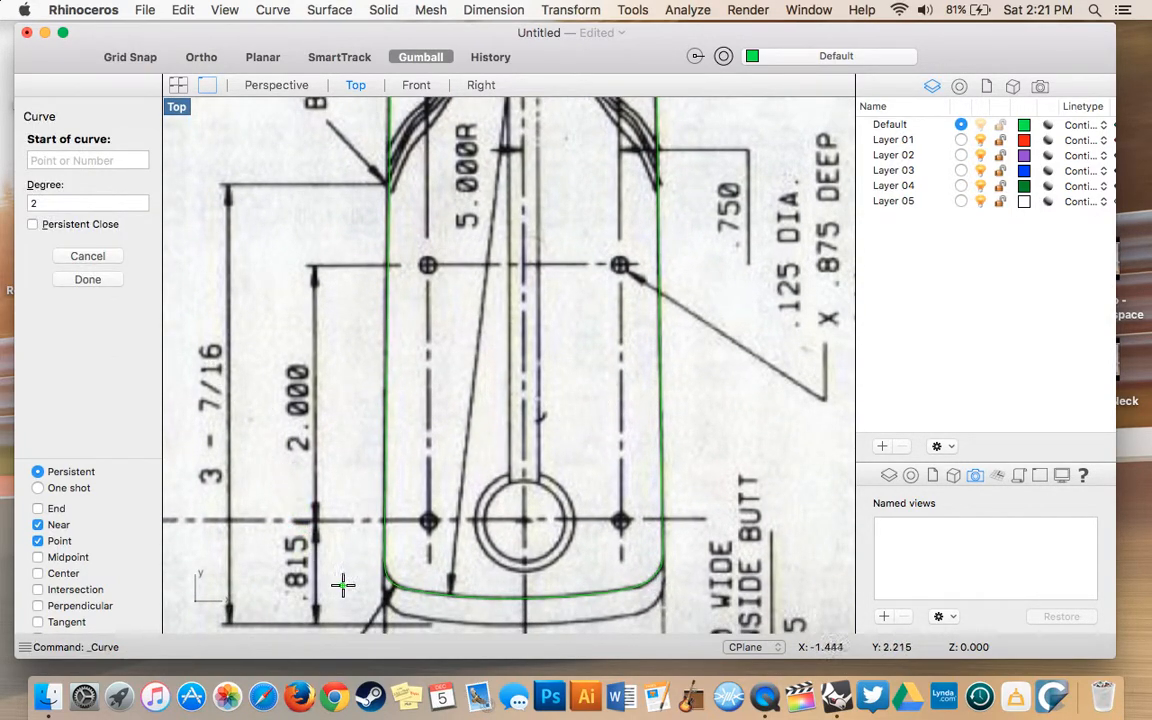
left_click(524, 597)
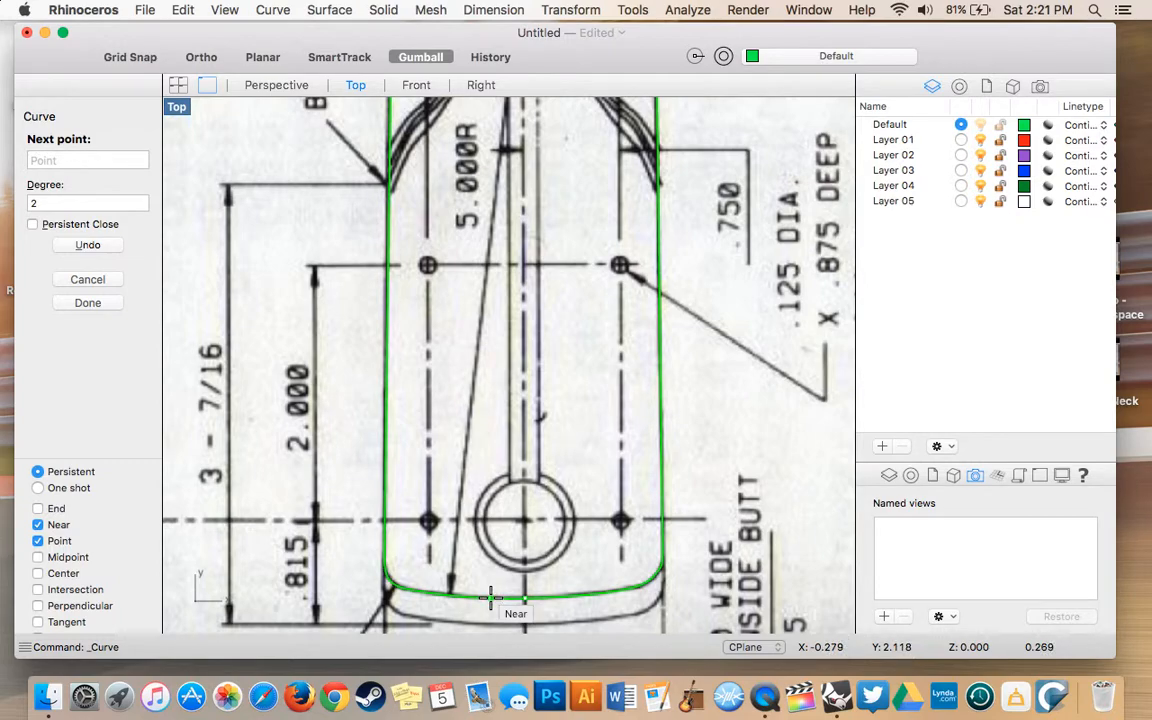
left_click(491, 597)
left_click(442, 597)
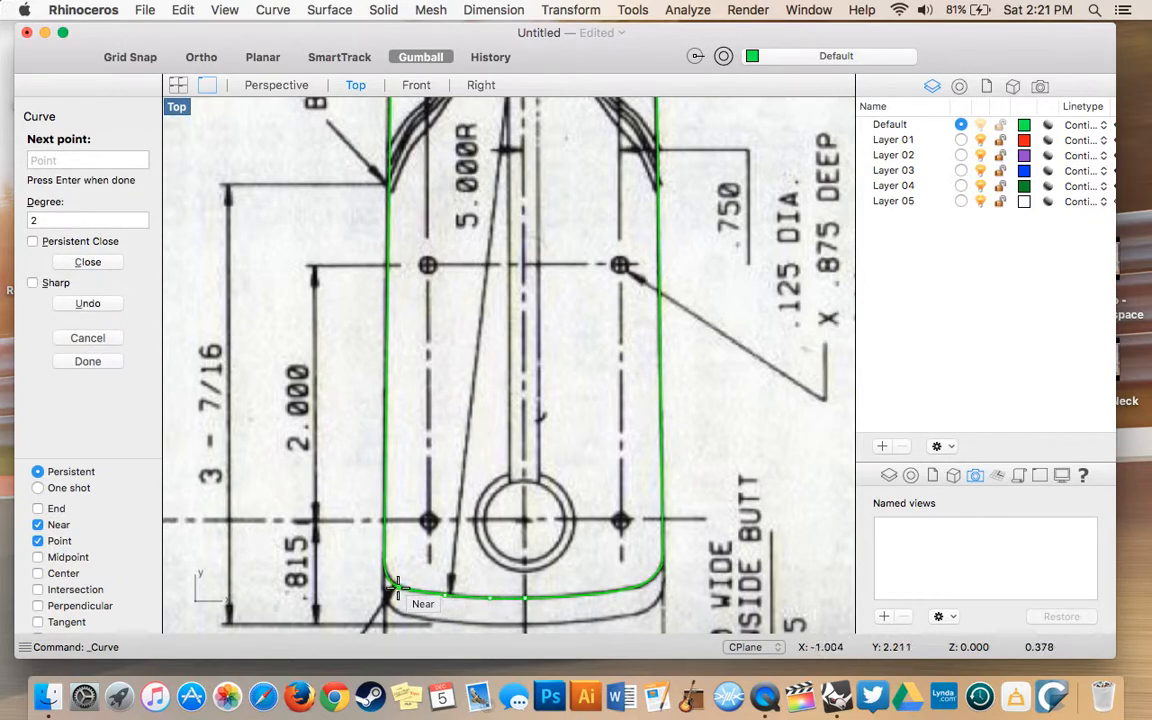
left_click(386, 577)
right_click_drag(383, 184, 375, 198)
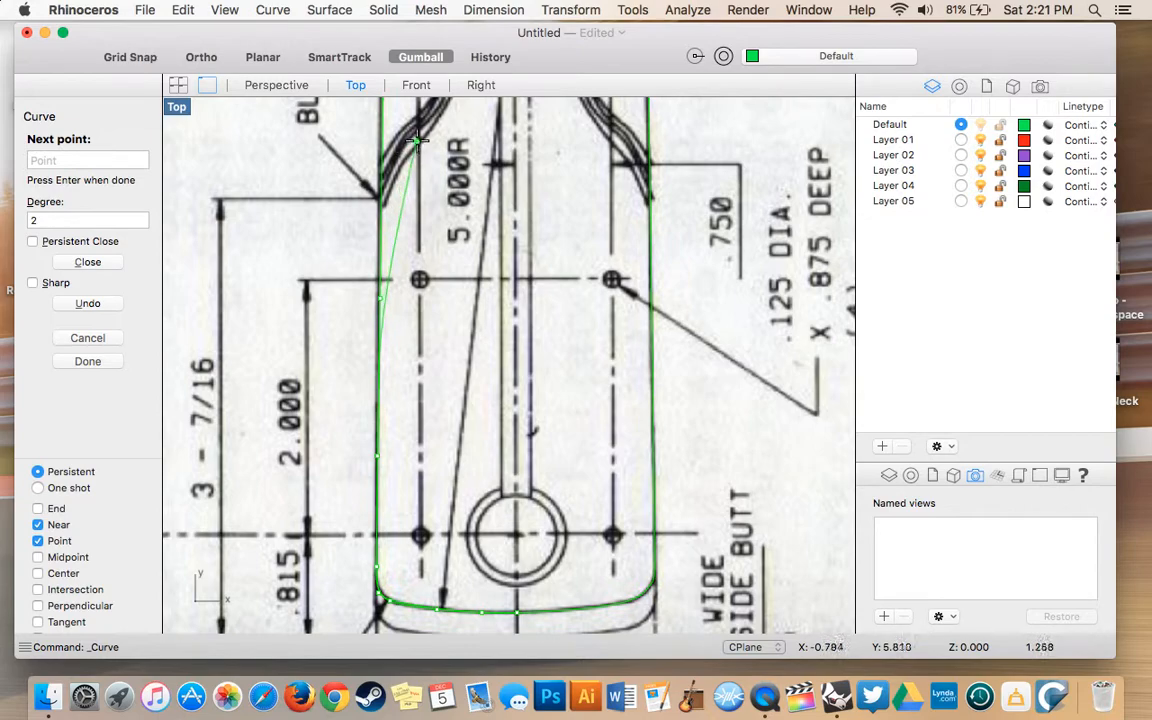
left_click(377, 210)
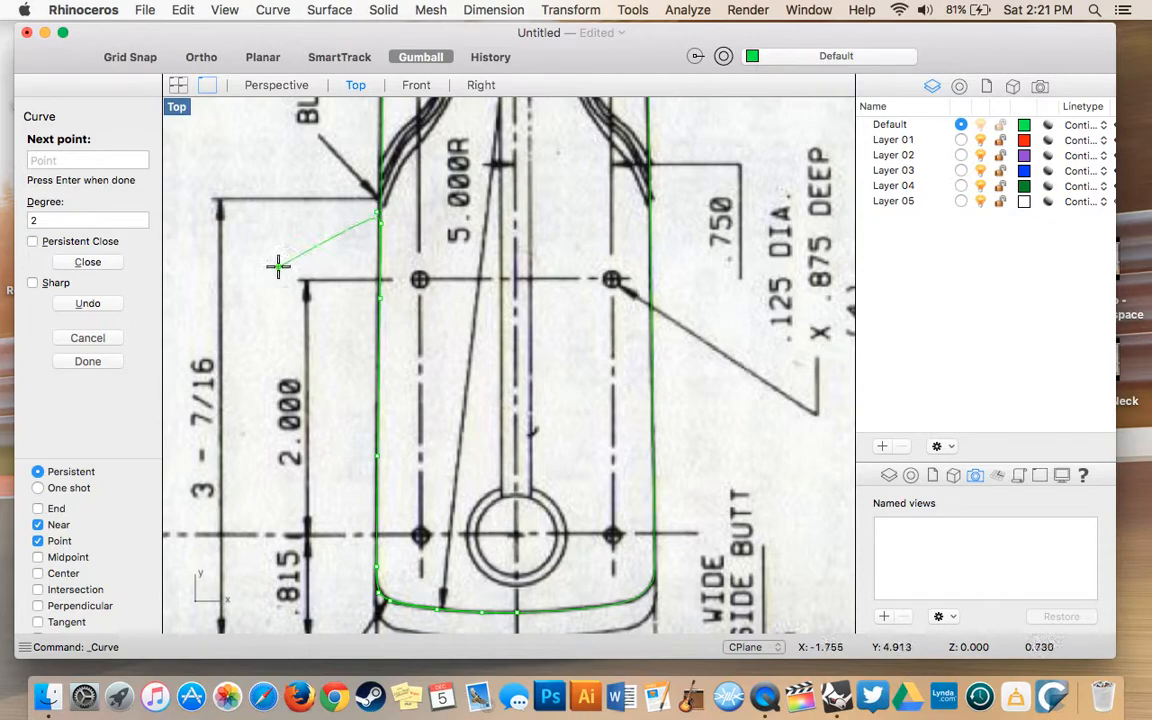
- Disable the Near and Point object snaps and trace the left heel transition contour up to its tip
left_click(37, 524)
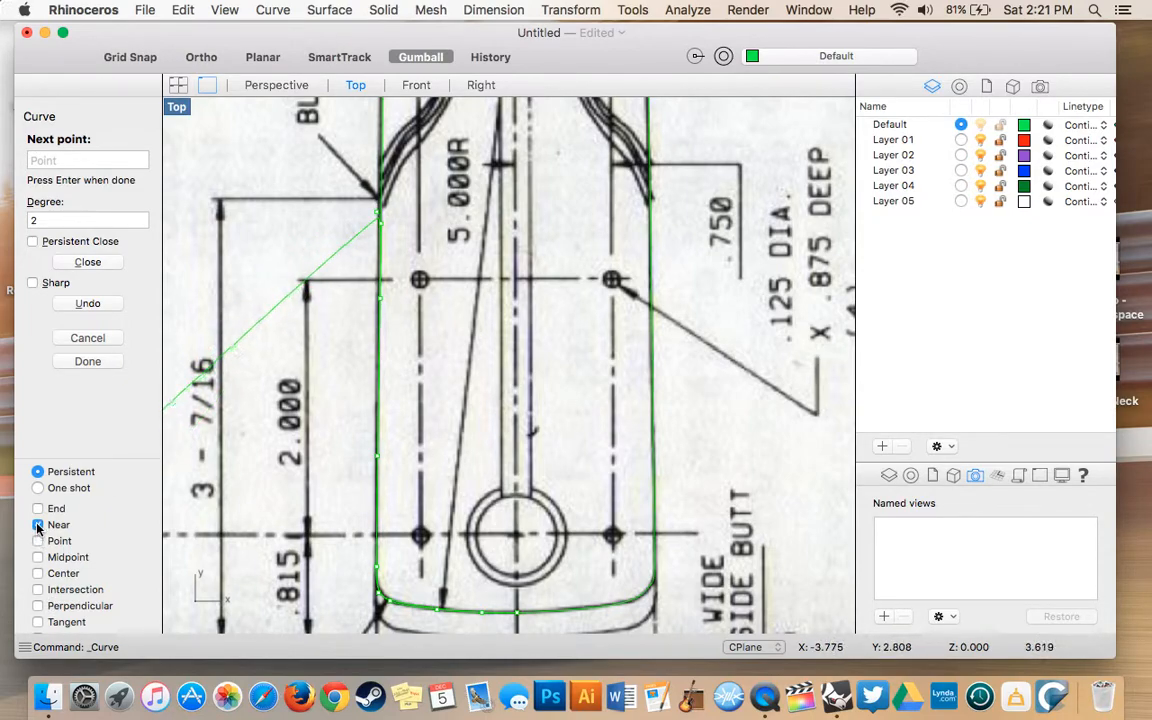
left_click(403, 160)
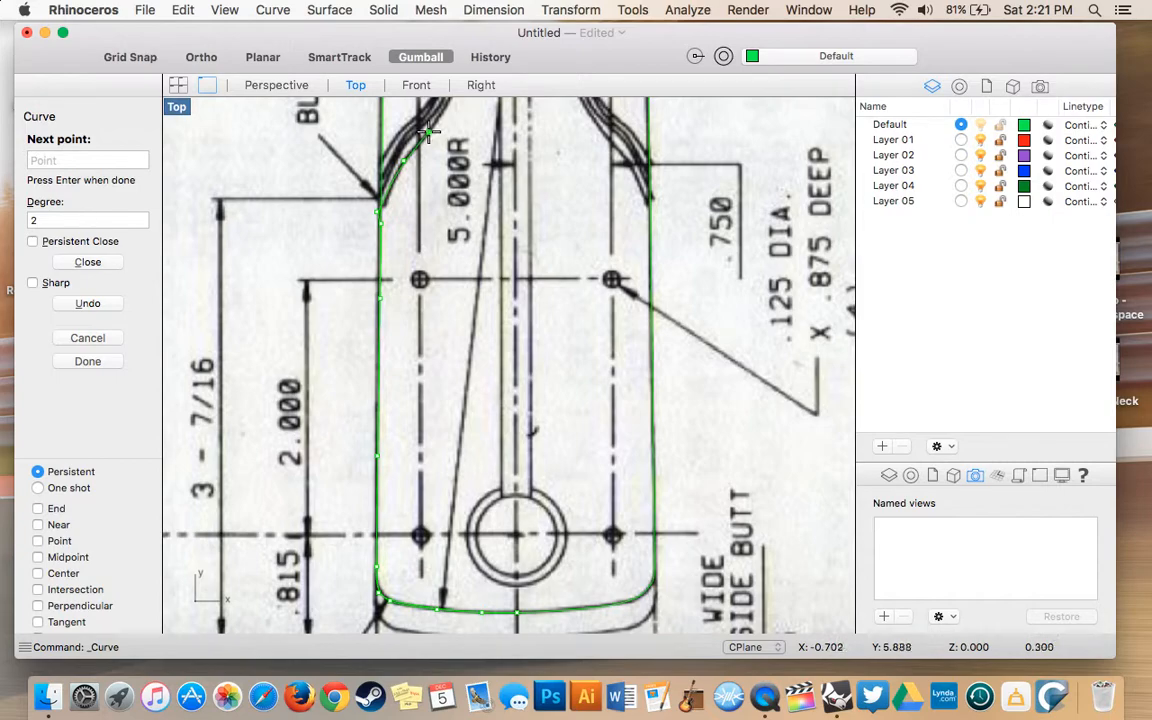
left_click(431, 128)
scroll(431, 128, "up", 5)
left_click(425, 201)
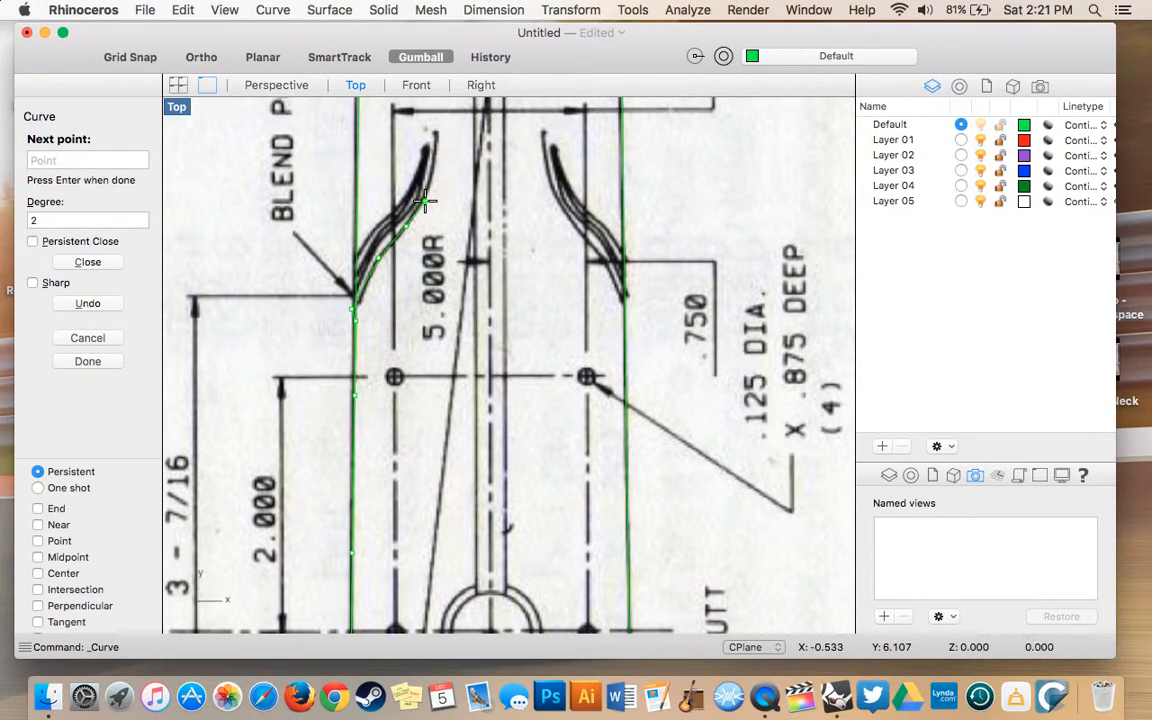
left_click(435, 133)
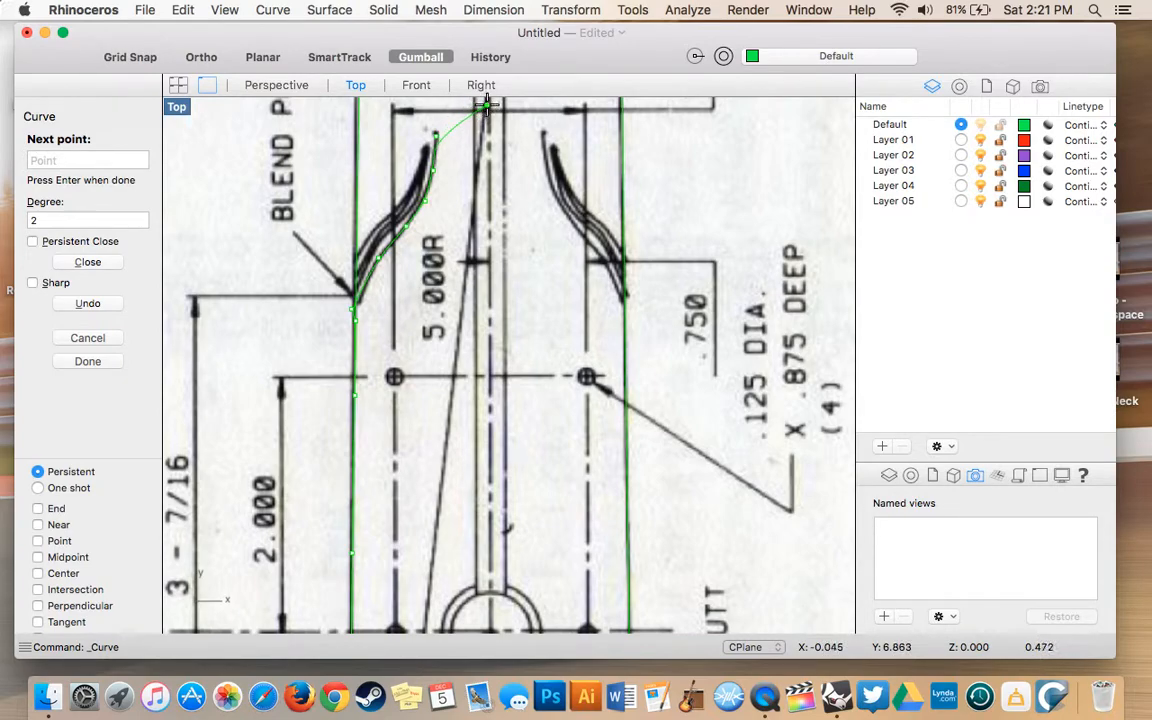
- Arc the curve across the centerline to the right transition contour and trace that contour down toward the neck's right edge
scroll(510, 115, "up", 3)
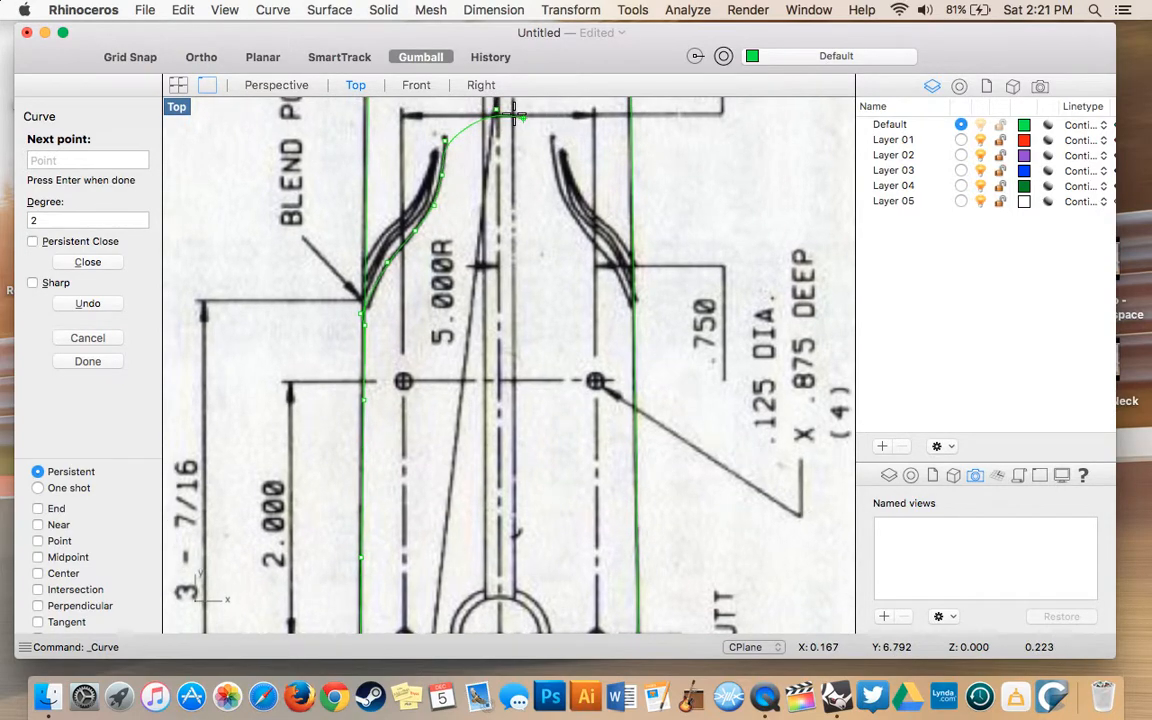
scroll(533, 124, "up", 1)
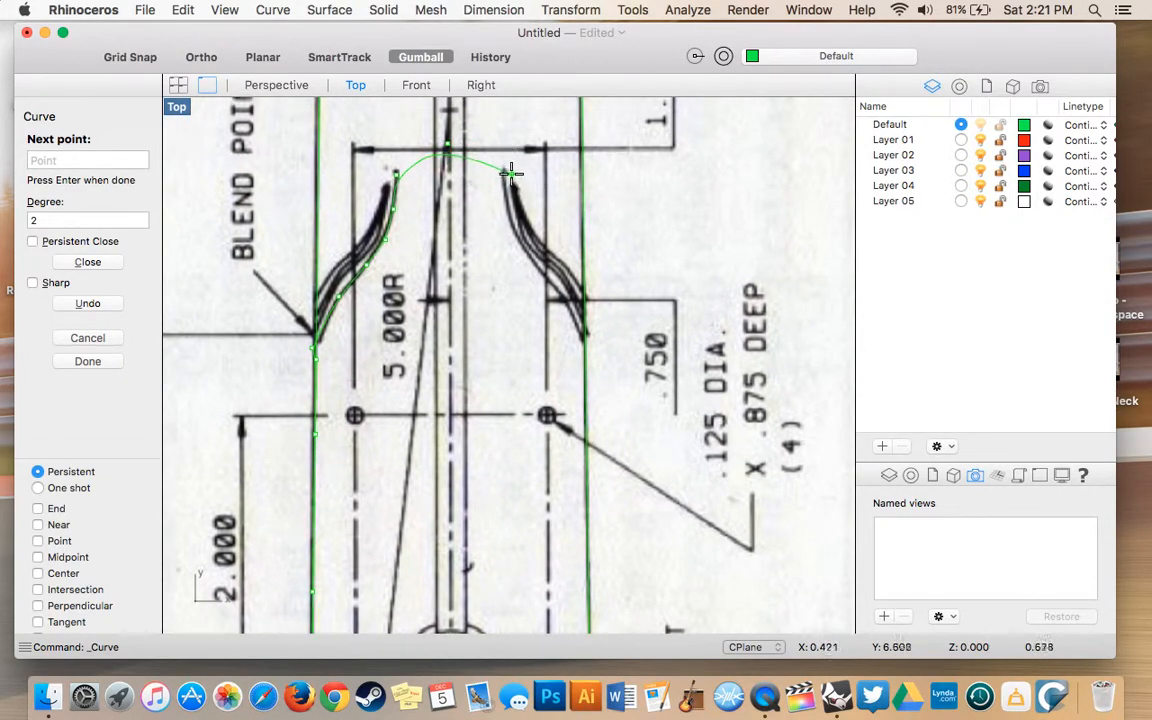
left_click(504, 173)
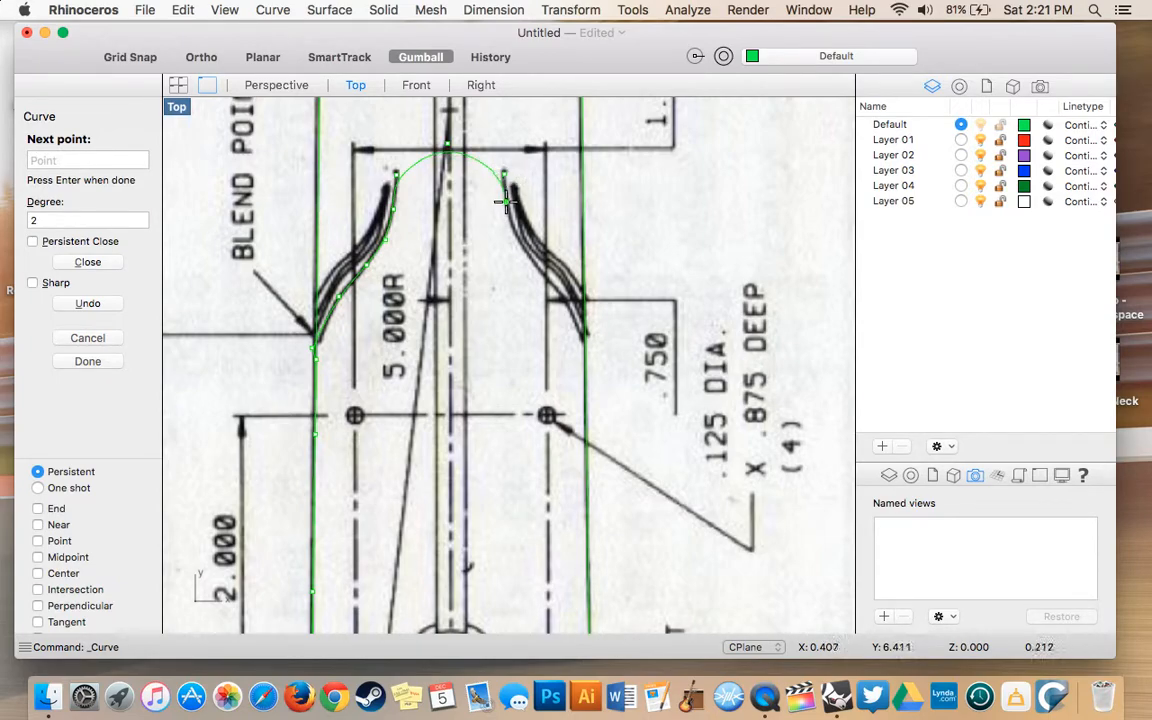
left_click(503, 208)
left_click(516, 237)
left_click(534, 264)
left_click(551, 287)
left_click(575, 320)
- Re-enable the Near and Point object snaps, trace the heel's right edge down around the corner, and finish the curve
left_click(37, 524)
left_click(39, 541)
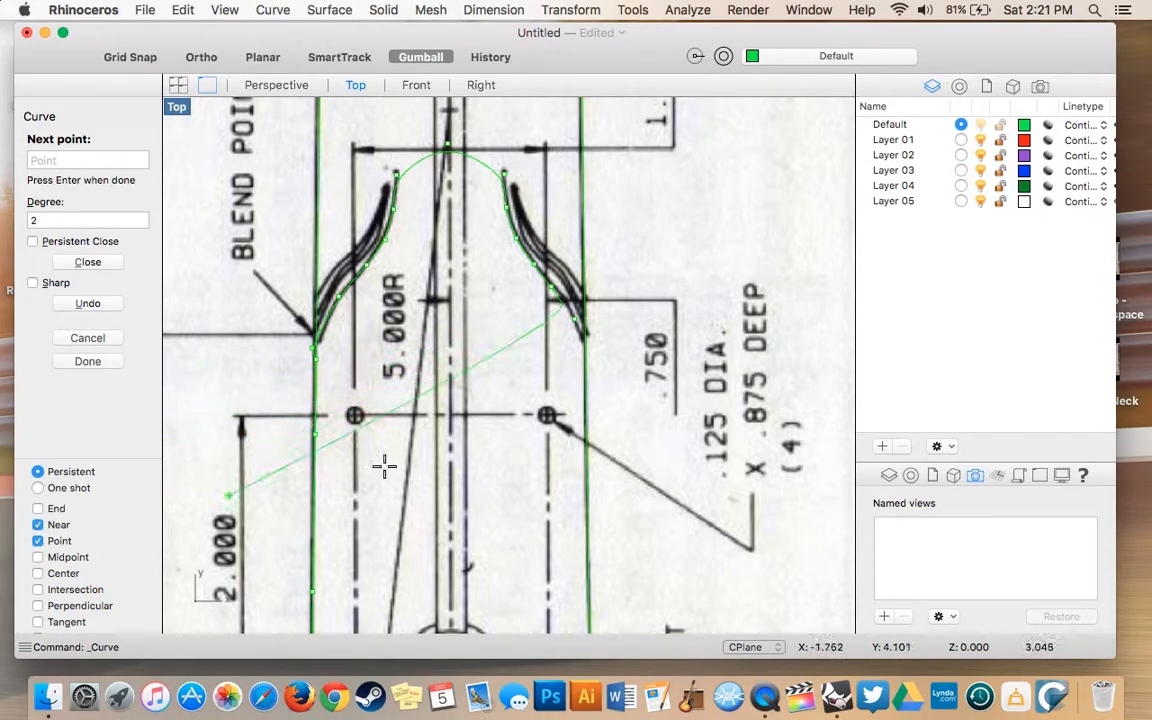
left_click(587, 349)
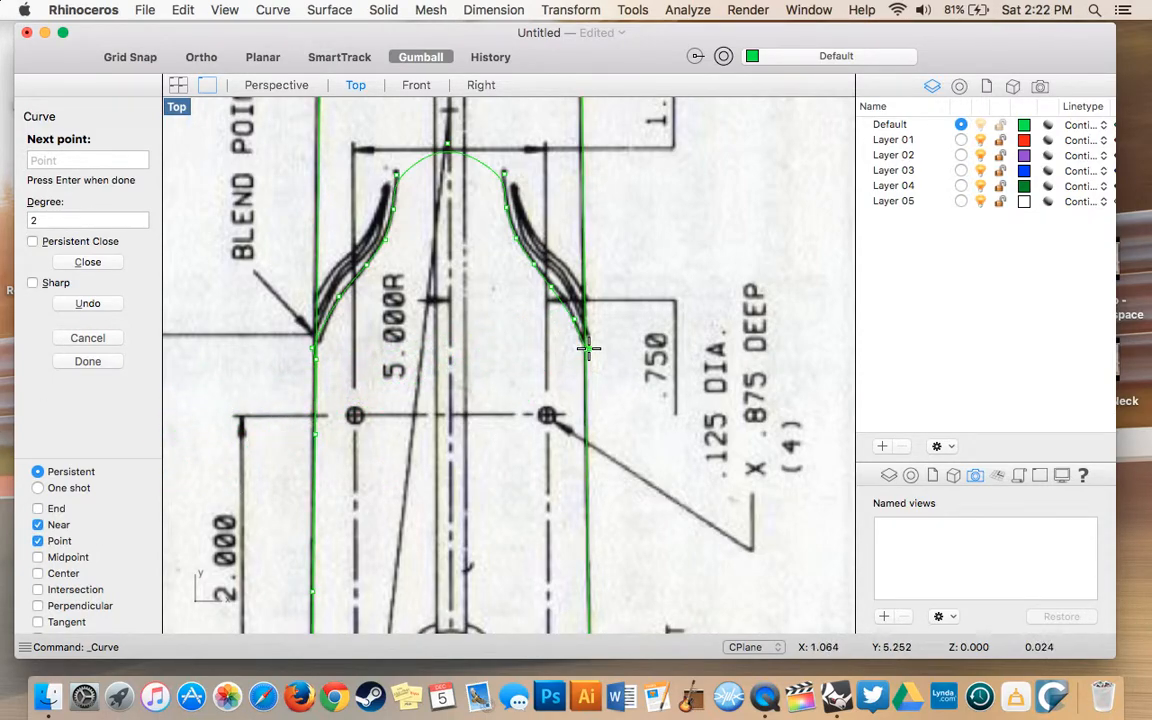
left_click(593, 455)
scroll(594, 455, "down", 5)
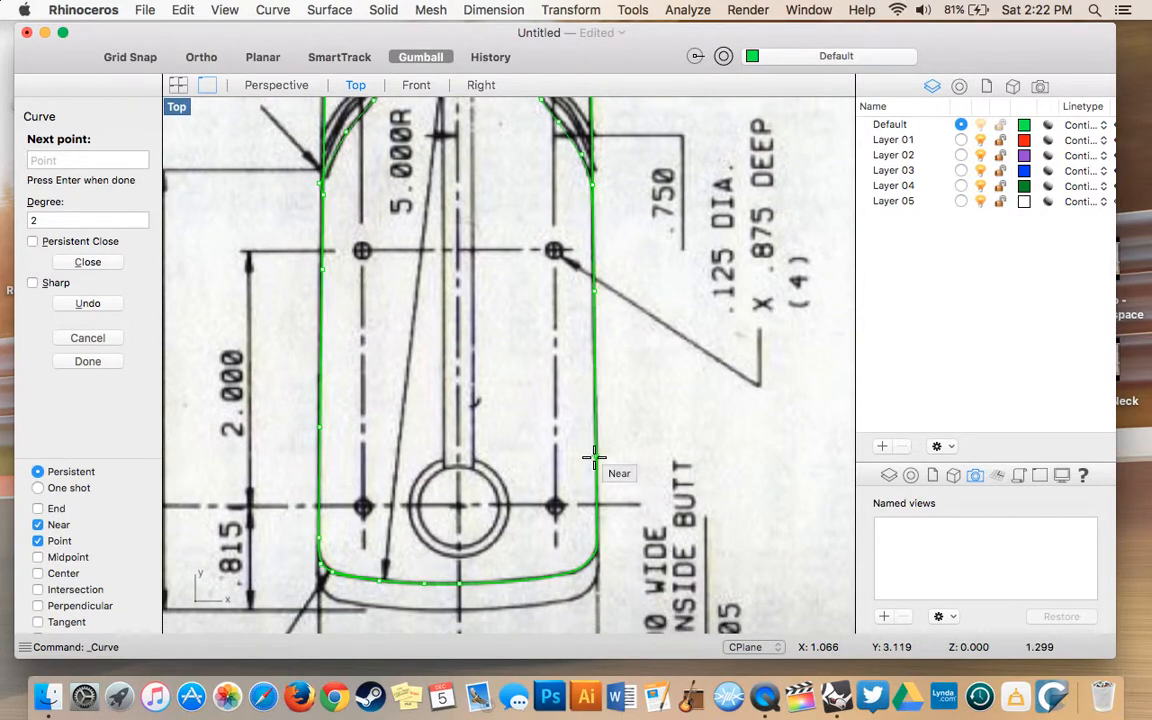
left_click(596, 557)
key("Return")
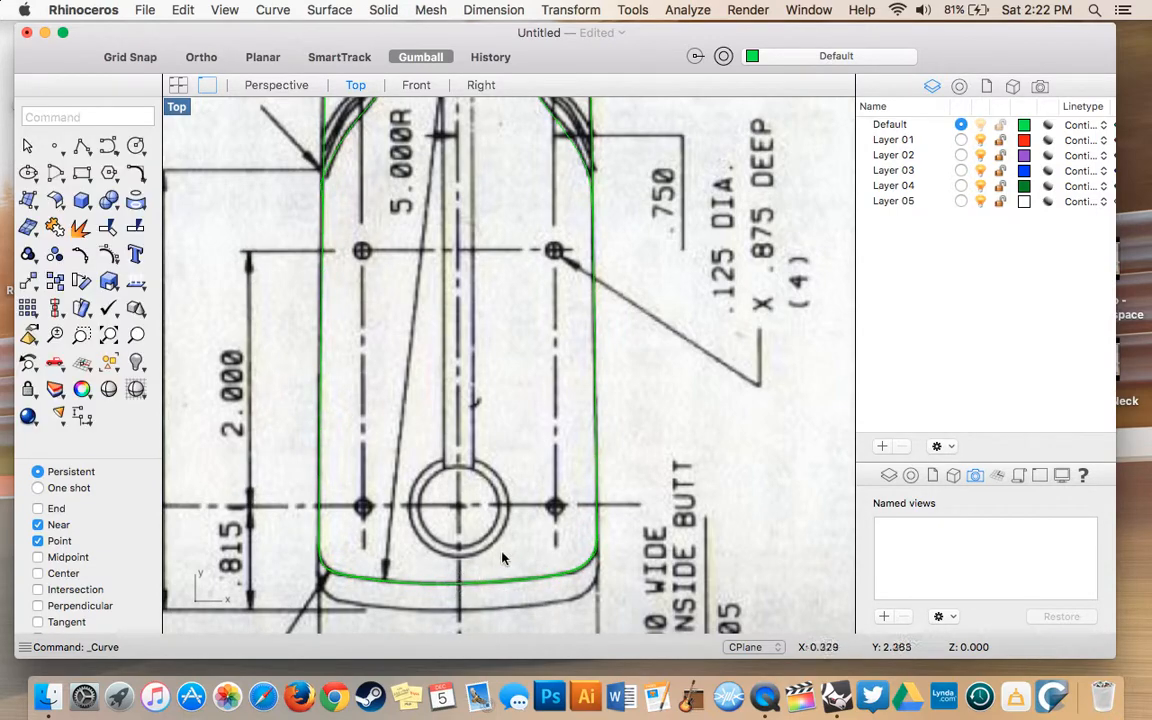
- Show the heel curve's control points and move the one at the left blend point inward onto the neck edge
scroll(430, 415, "up", 5)
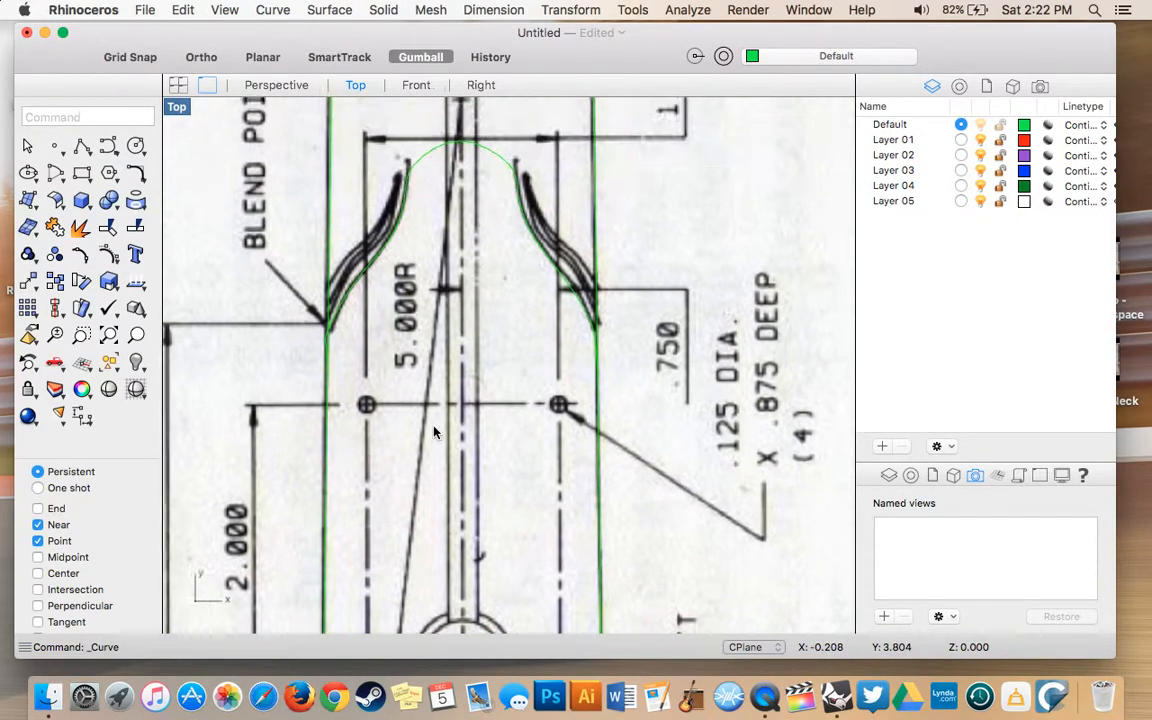
scroll(419, 427, "up", 3)
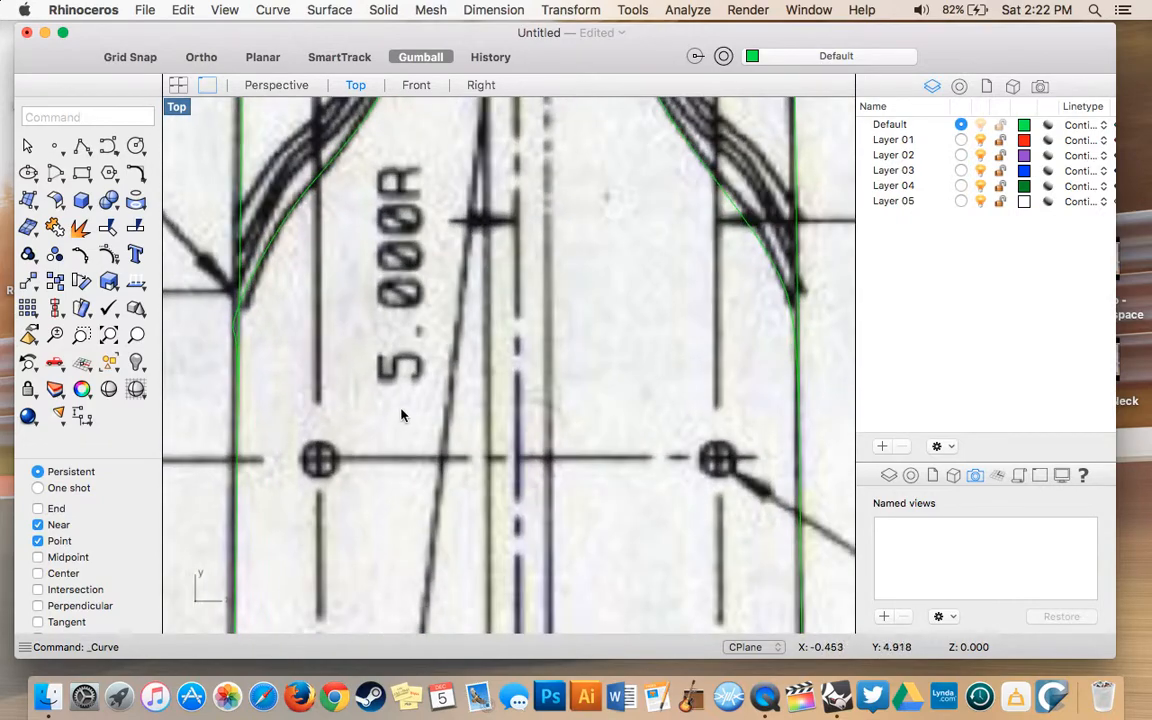
left_click(233, 327)
left_click(270, 351)
left_click(109, 257)
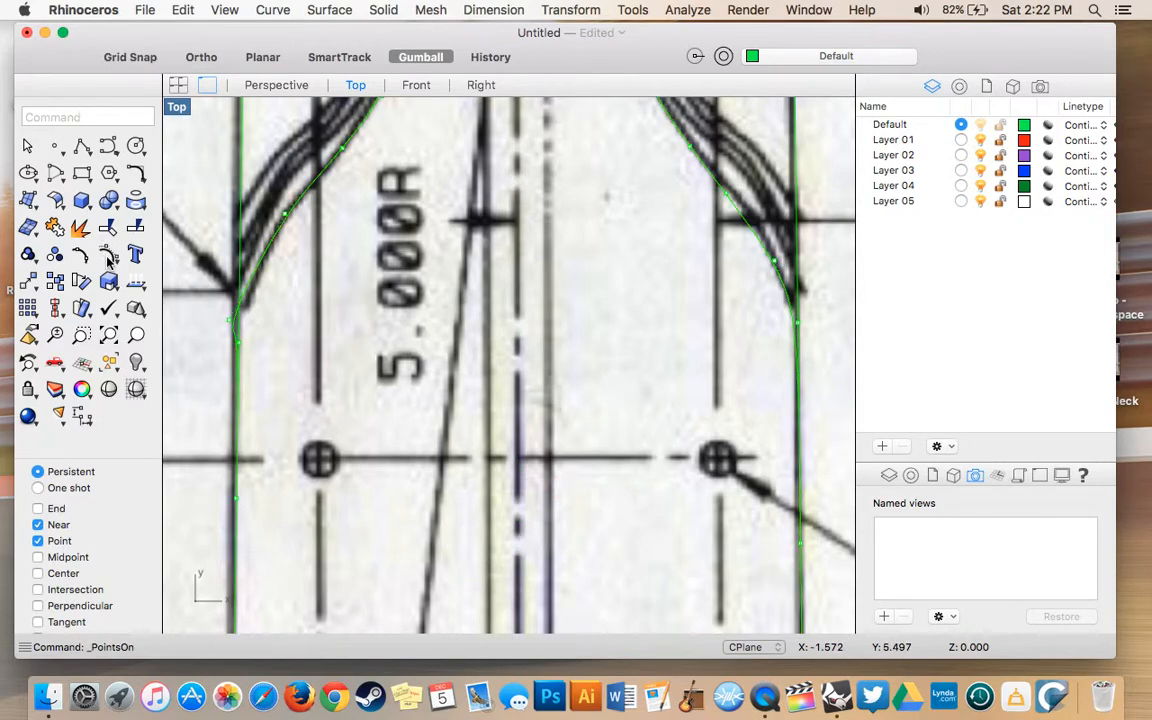
left_click(232, 325)
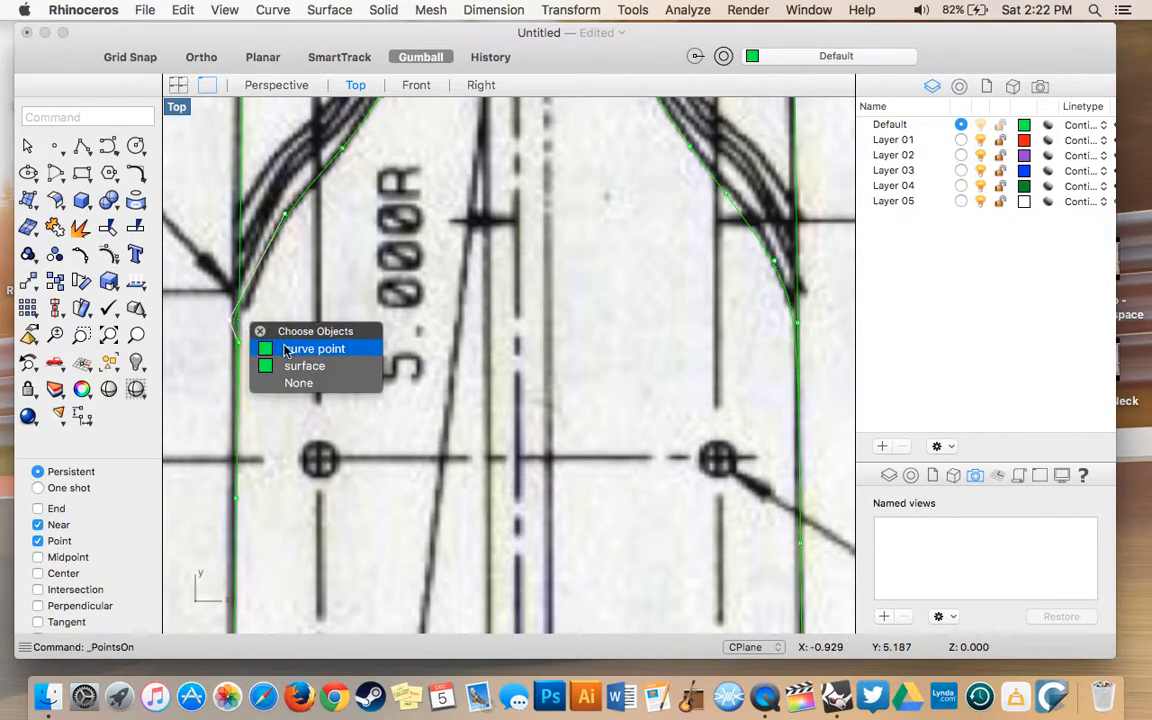
left_click(279, 348)
left_click_drag(230, 325, 244, 317)
- Check the adjusted blend point, deselect it, and turn off the heel curve's control points
scroll(204, 290, "up", 4)
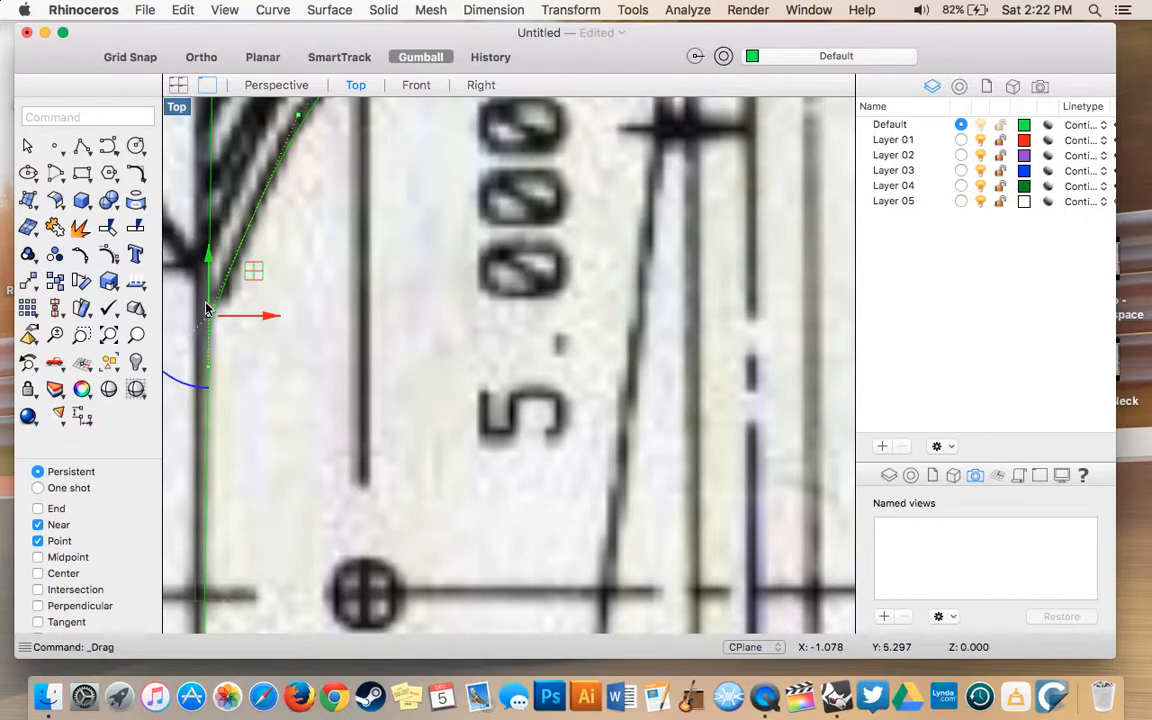
scroll(207, 310, "down", 5)
left_click(319, 333)
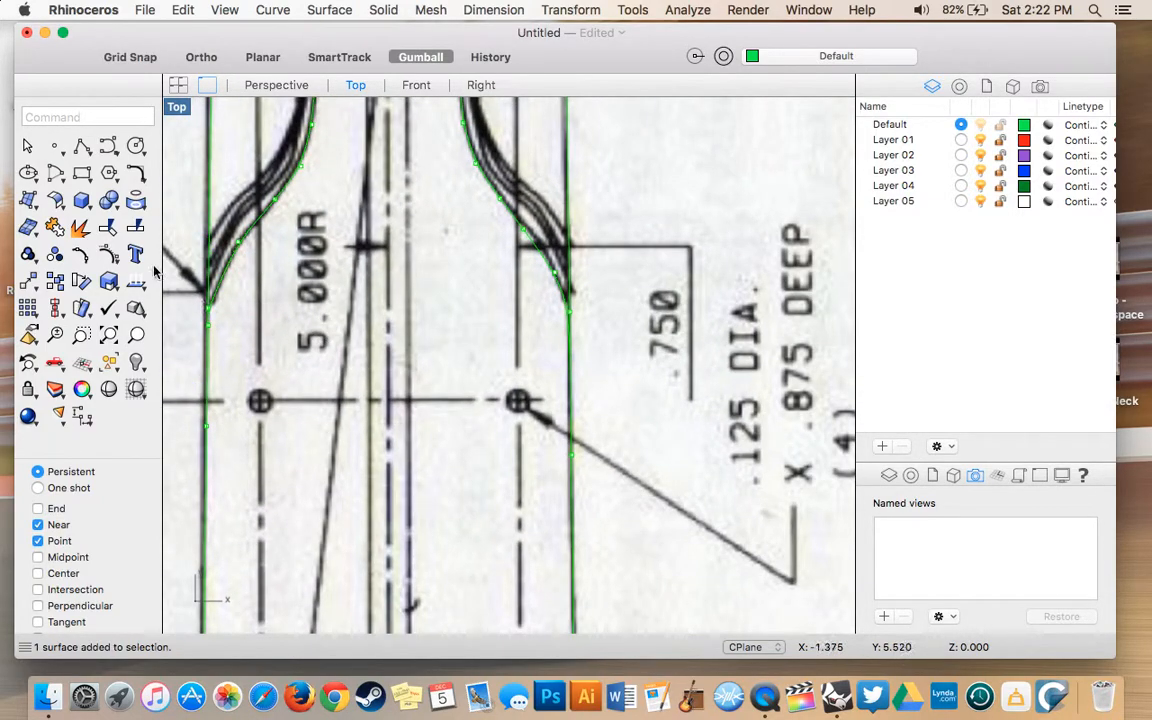
left_click(107, 258)
left_click(185, 283)
- Start a new curve at the headstock's pointed left corner and trace the beginning of its left edge upward
scroll(337, 327, "down", 3)
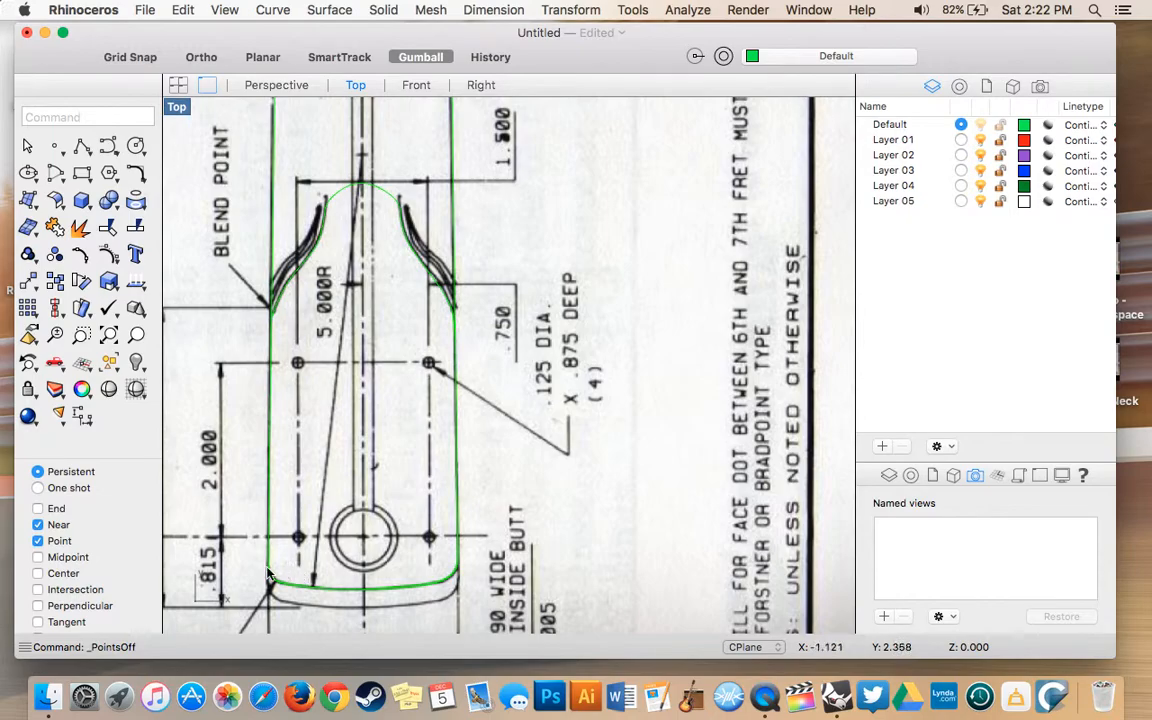
scroll(493, 293, "down", 5)
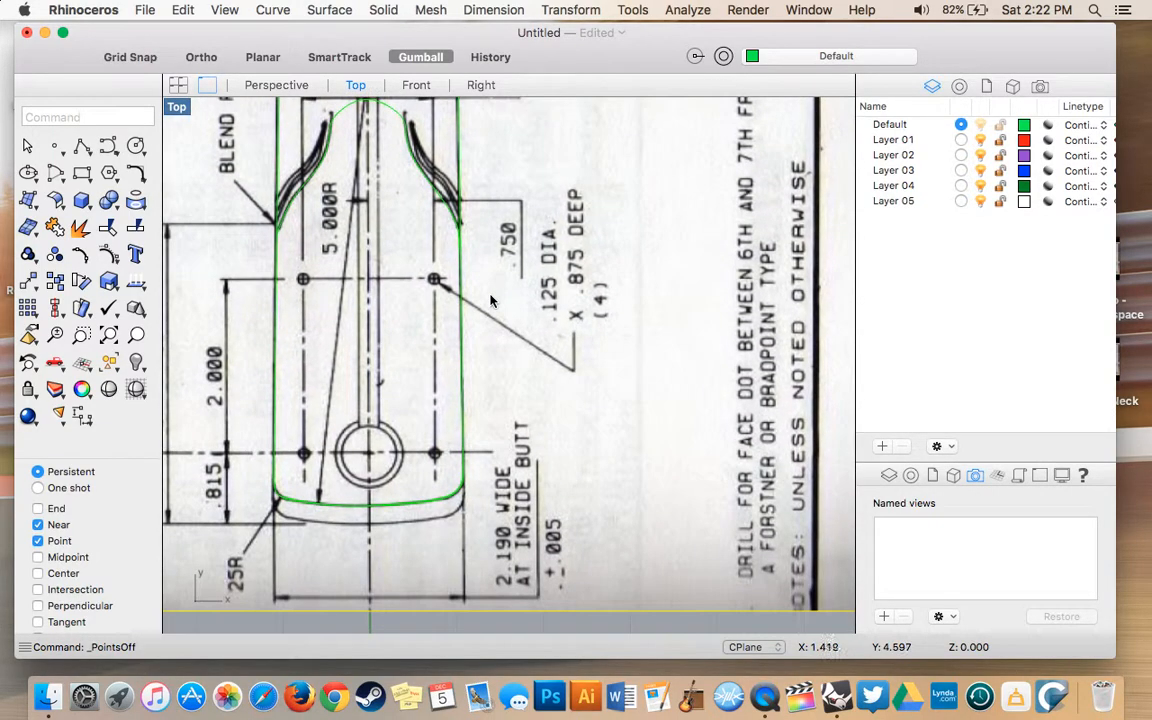
scroll(452, 412, "up", 15)
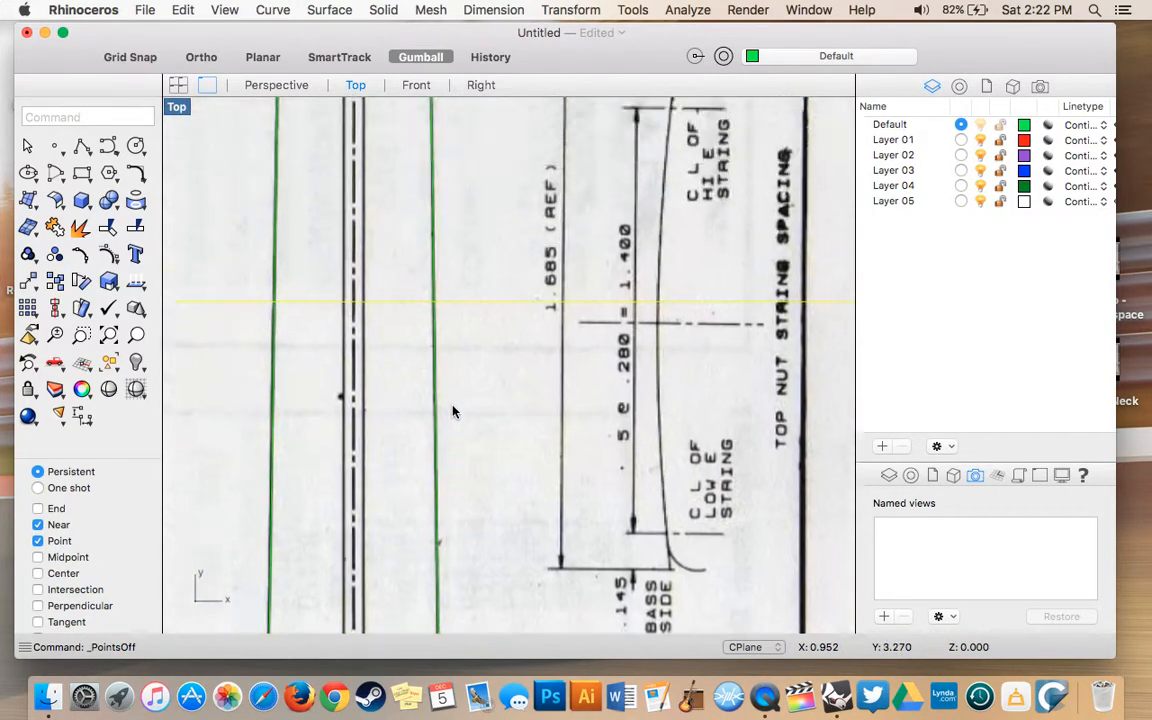
scroll(452, 412, "down", 10)
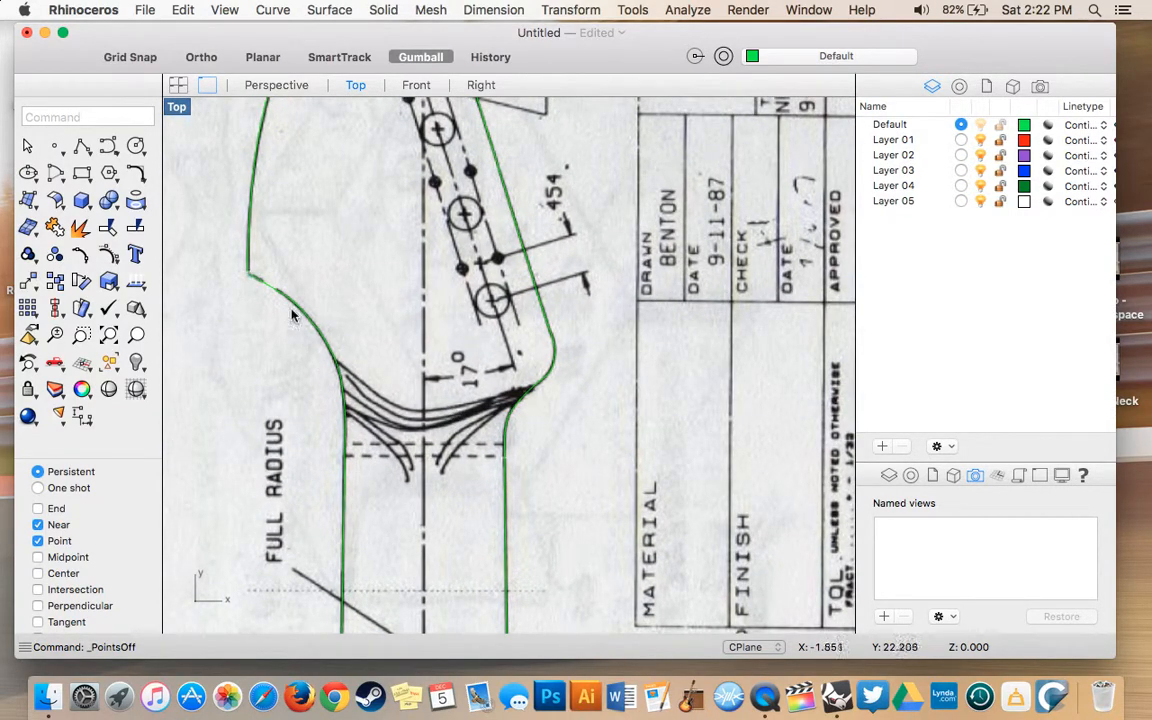
scroll(528, 297, "up", 10)
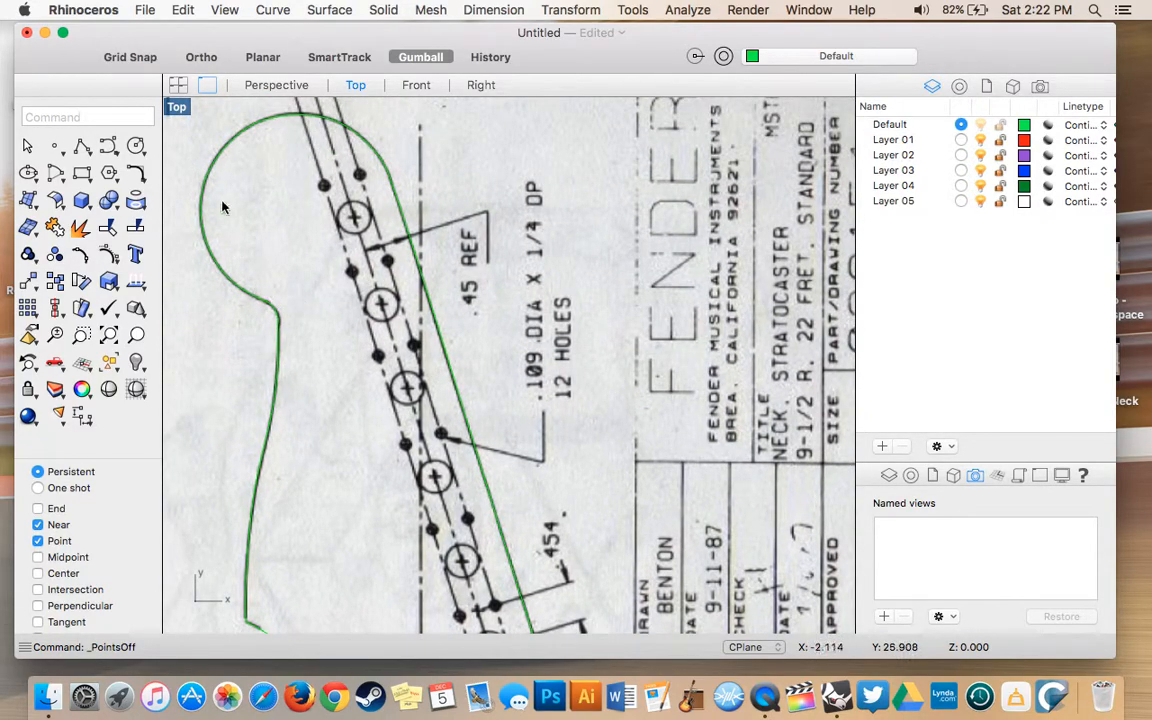
left_click(107, 146)
scroll(290, 365, "down", 5)
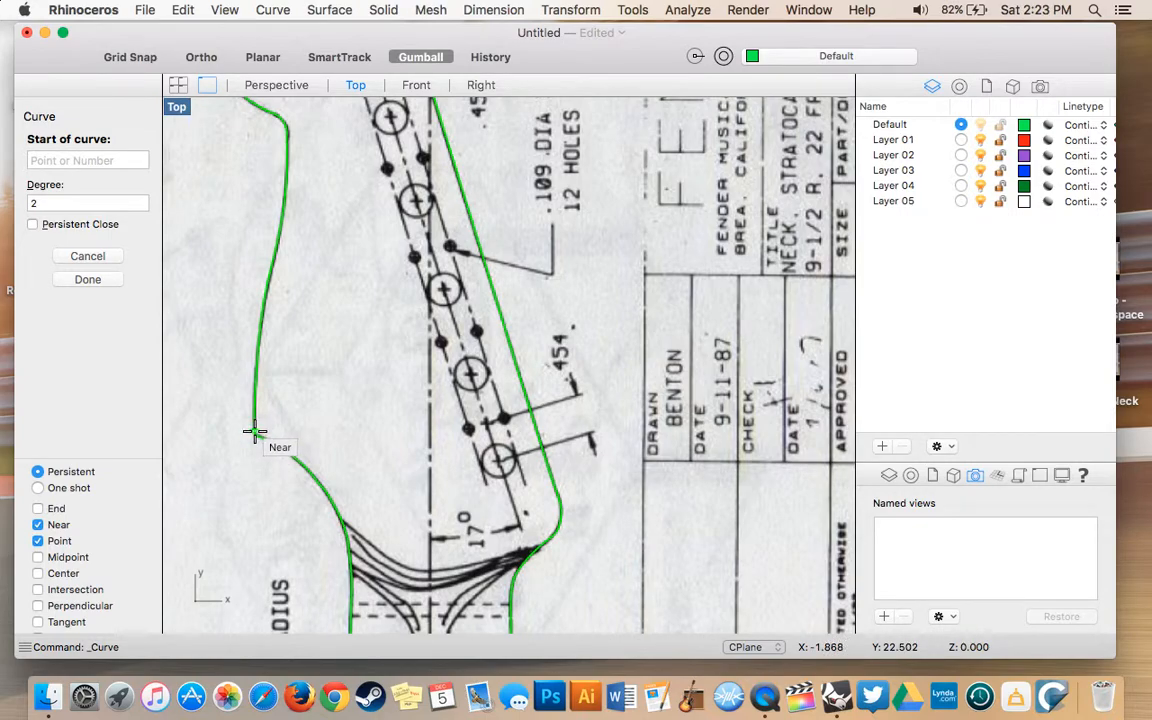
left_click(255, 432)
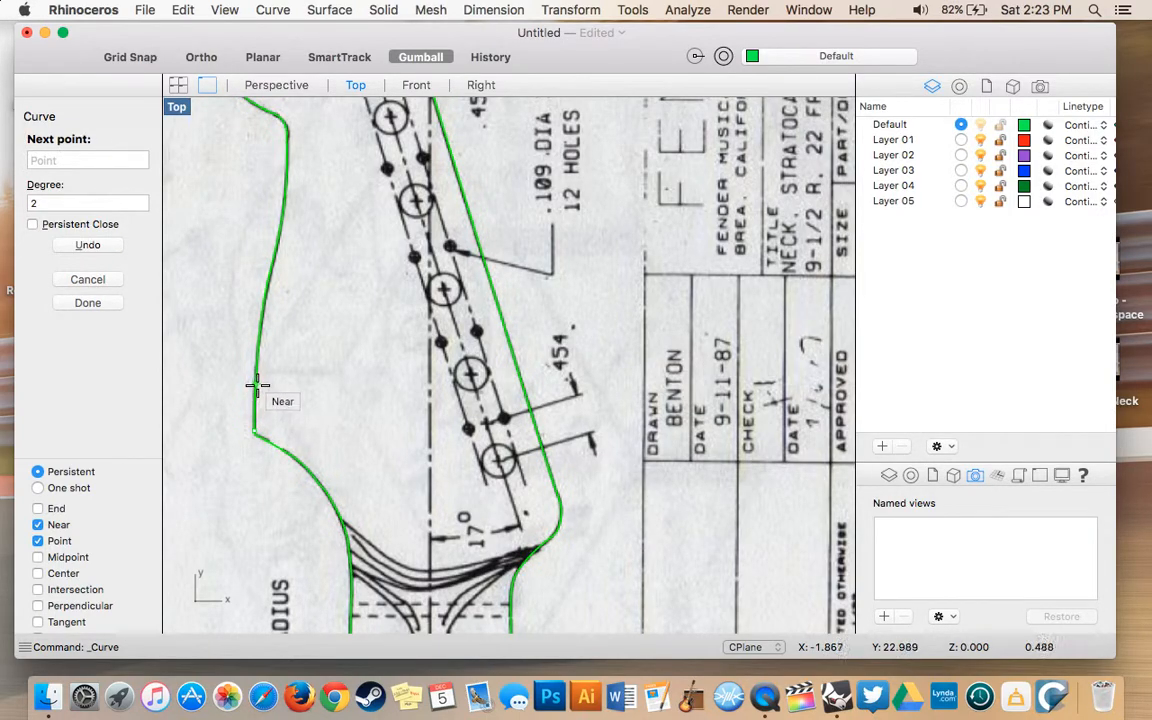
left_click(256, 383)
left_click(262, 316)
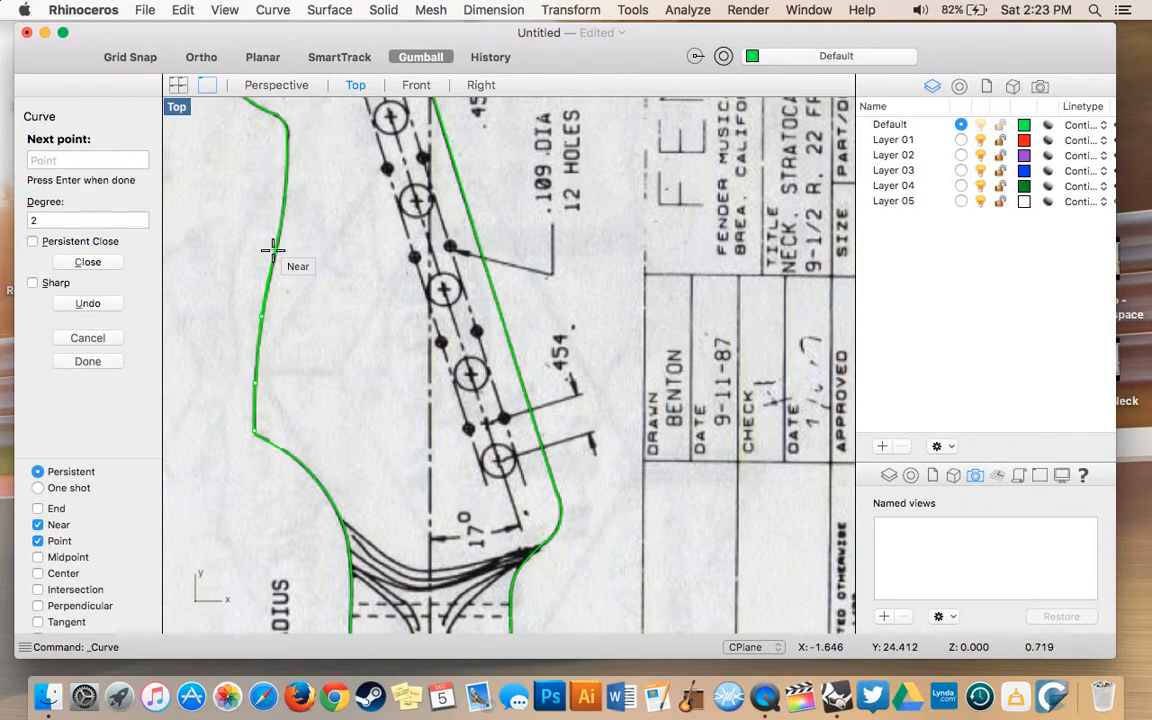
- Continue the headstock curve up the left edge, around the notch corner, and onto the lower left of the rounded tip
left_click(286, 182)
left_click(287, 138)
left_click(284, 121)
left_click(277, 115)
scroll(277, 115, "up", 4)
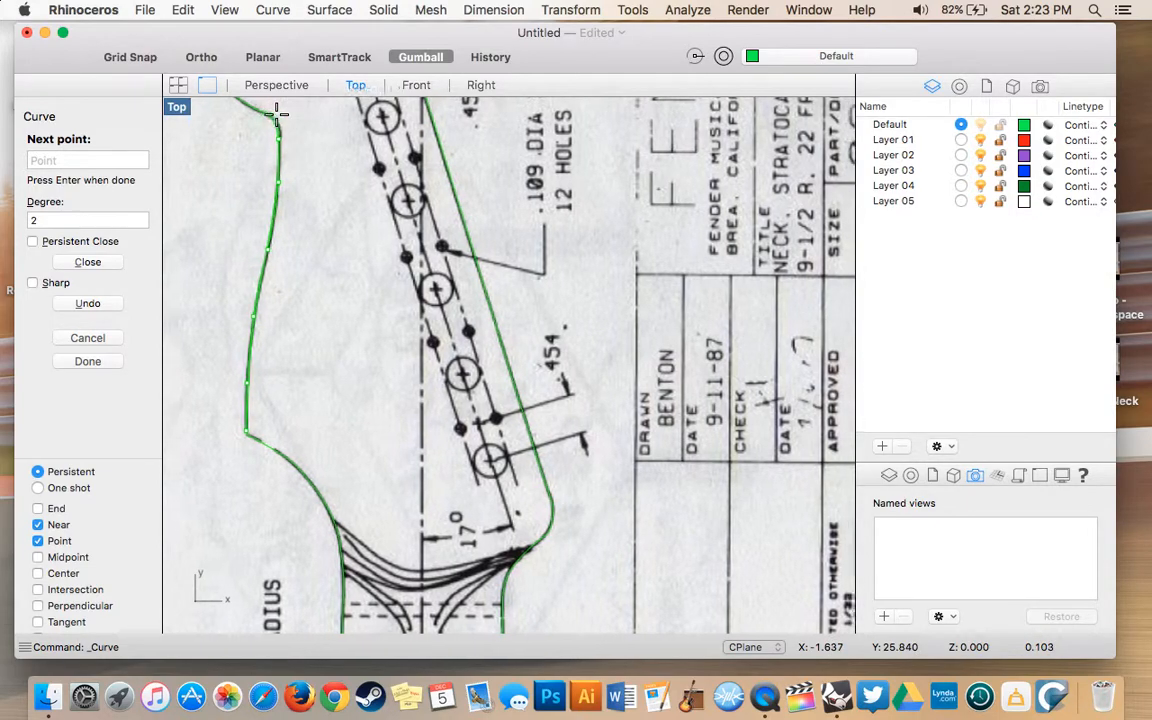
scroll(277, 115, "up", 3)
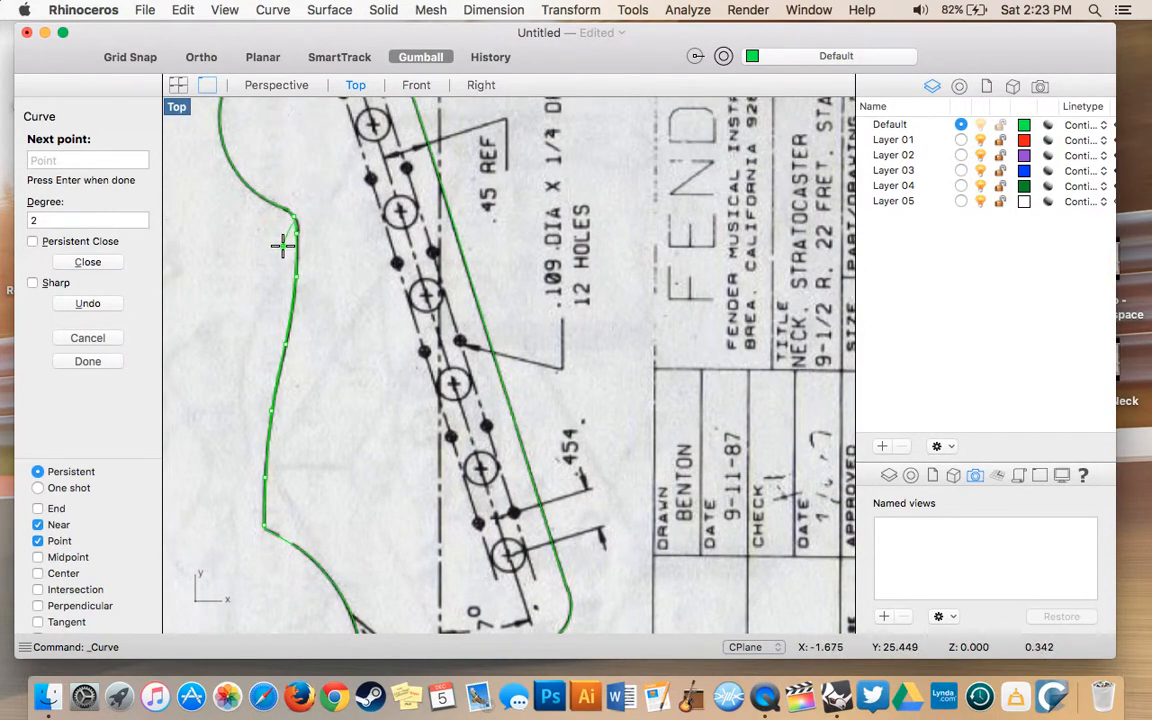
left_click(251, 190)
left_click(226, 148)
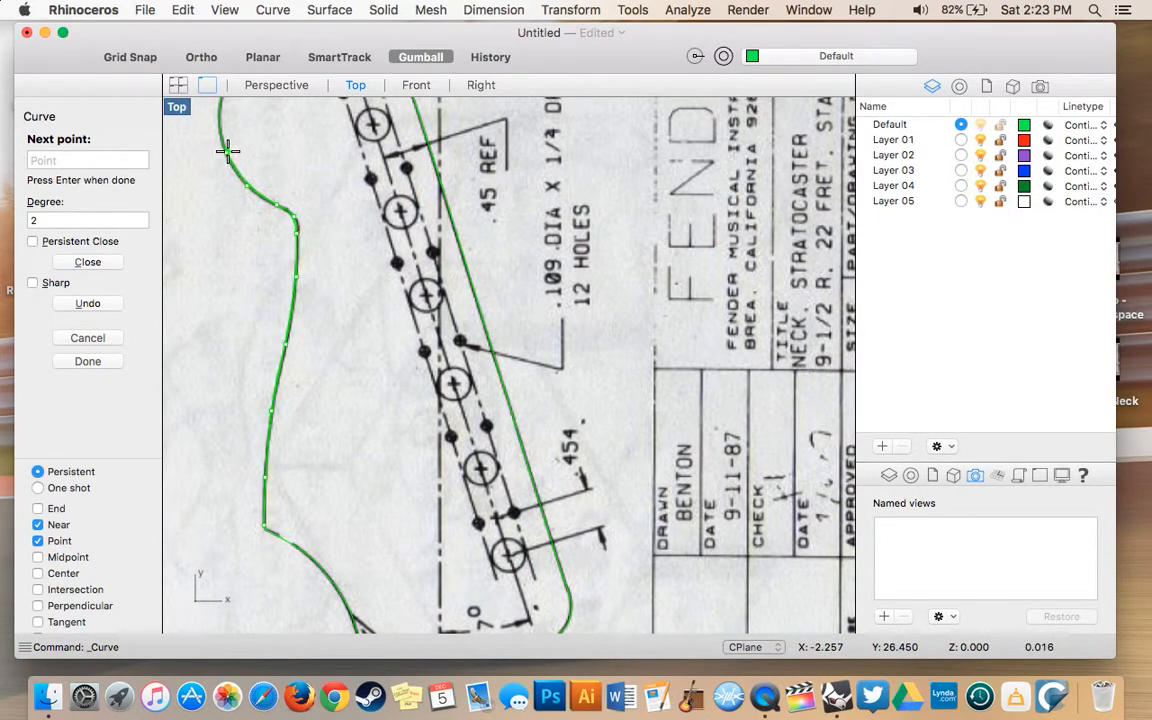
- Trace the headstock's rounded tip from its left side up and over the top
scroll(228, 150, "up", 8)
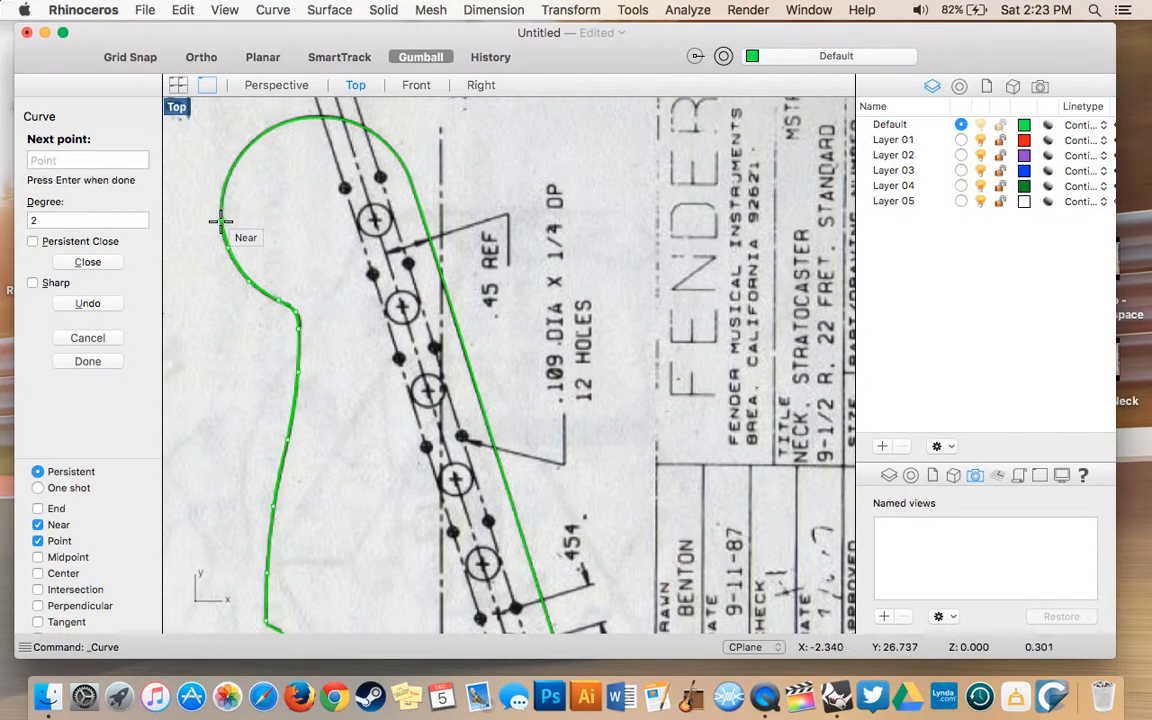
left_click(222, 194)
left_click(230, 172)
left_click(249, 145)
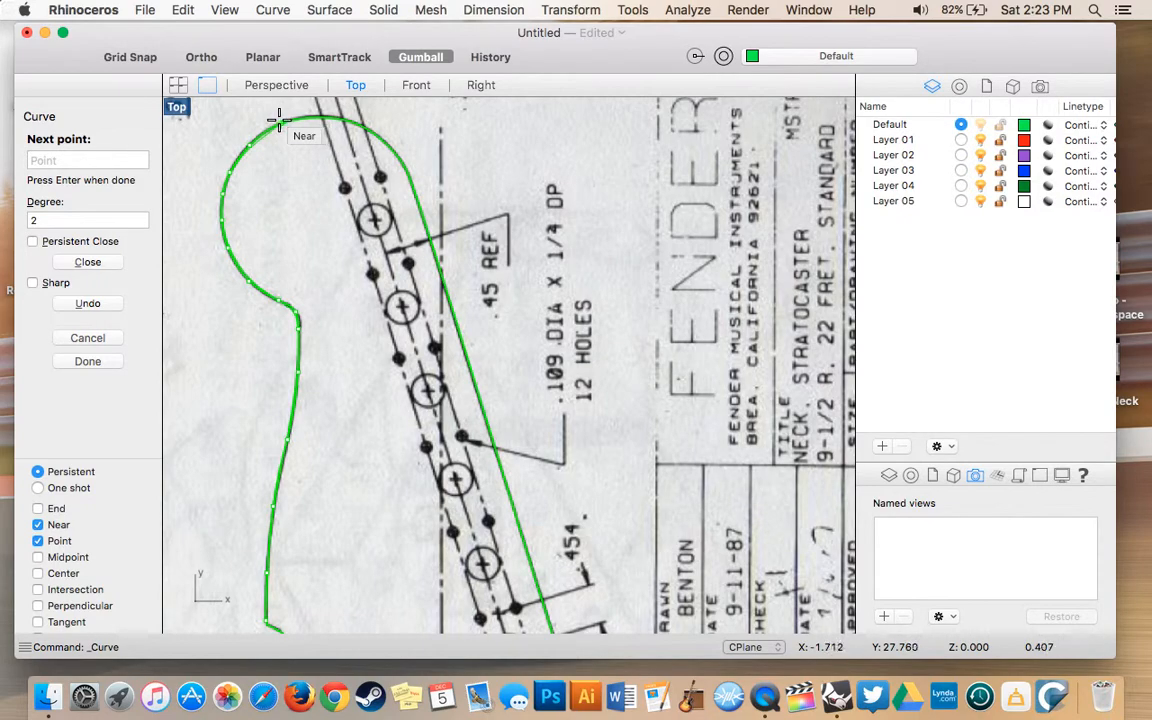
left_click(275, 121)
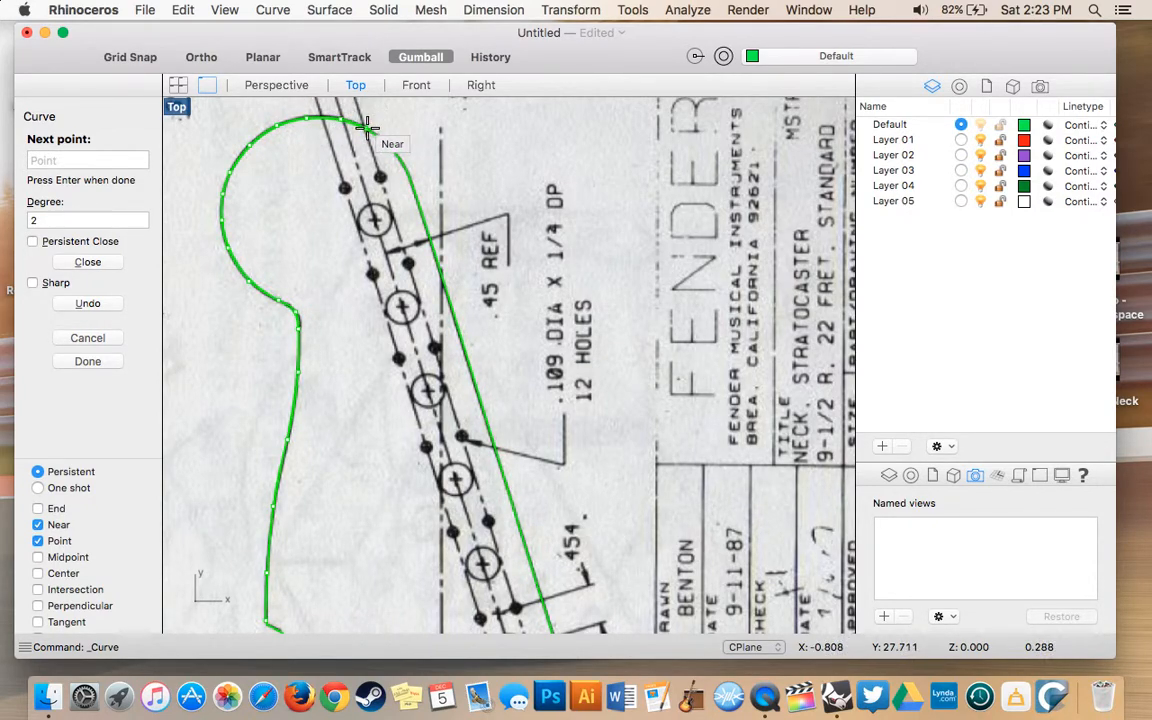
- Trace the headstock's long straight right edge downward and around the rounded lower right corner
left_click(410, 177)
left_click(427, 231)
scroll(427, 231, "right", 4)
scroll(427, 231, "down", 2)
scroll(427, 231, "down", 3)
scroll(427, 231, "left", 1)
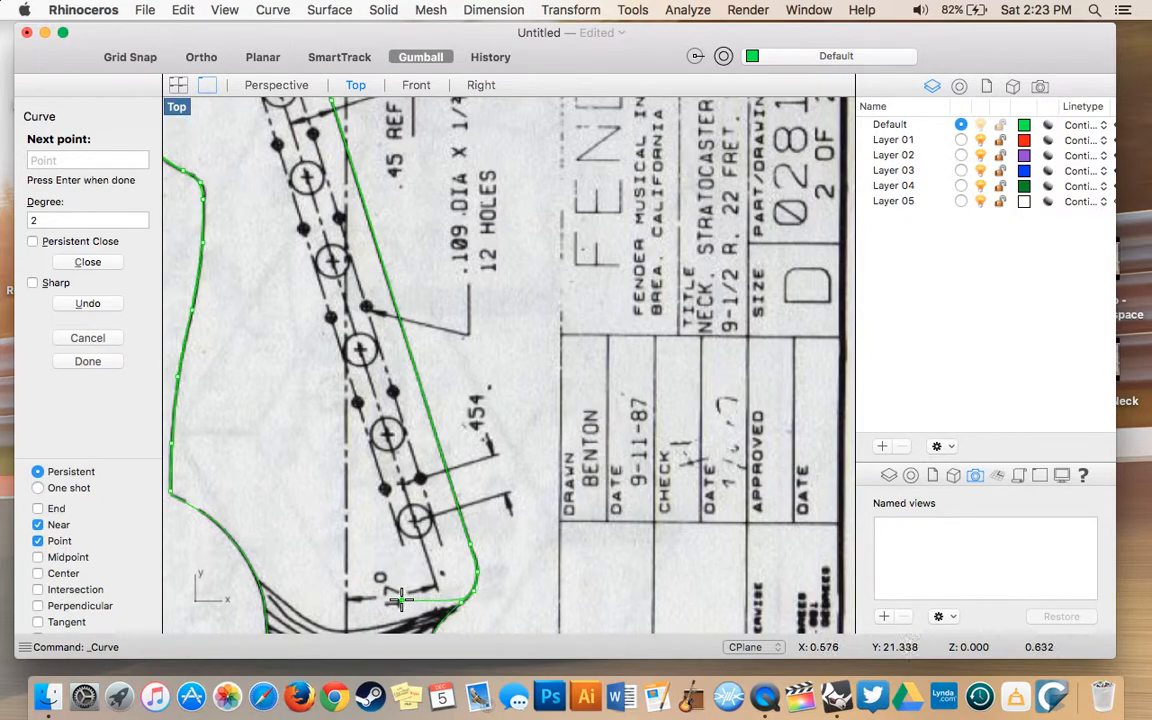
- Disable the Point and Near object snaps and trace the curved line across the headstock's base to the left neck edge
scroll(405, 590, "down", 3)
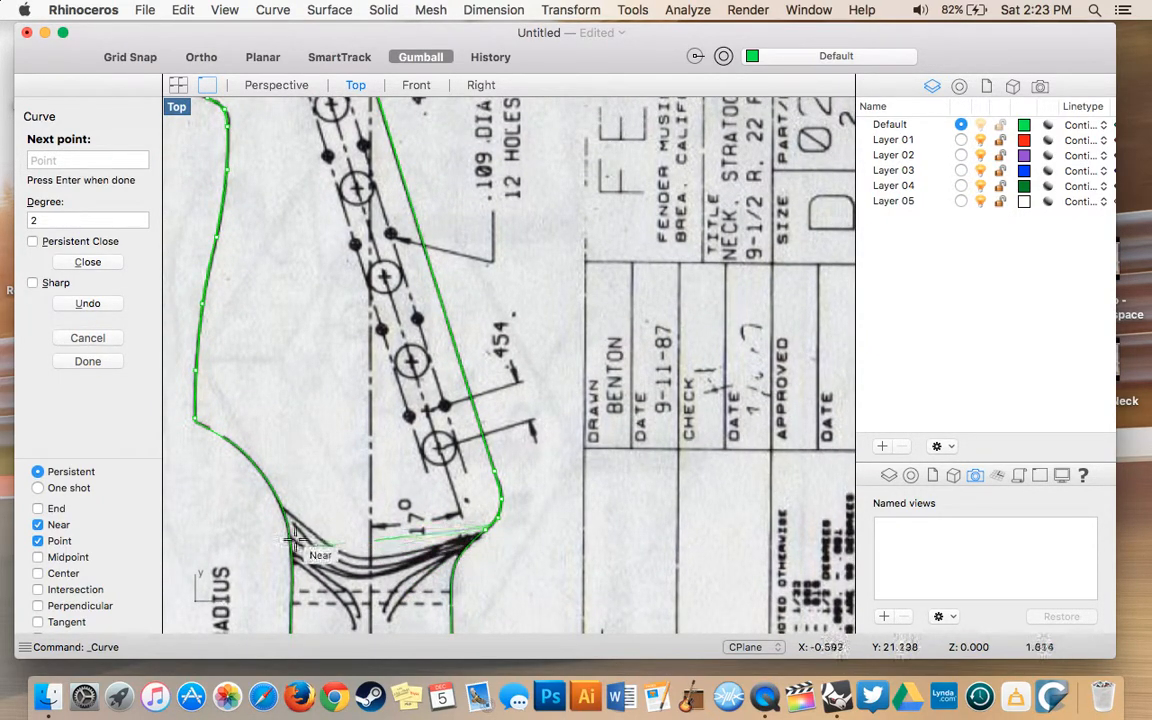
left_click(37, 541)
left_click(37, 525)
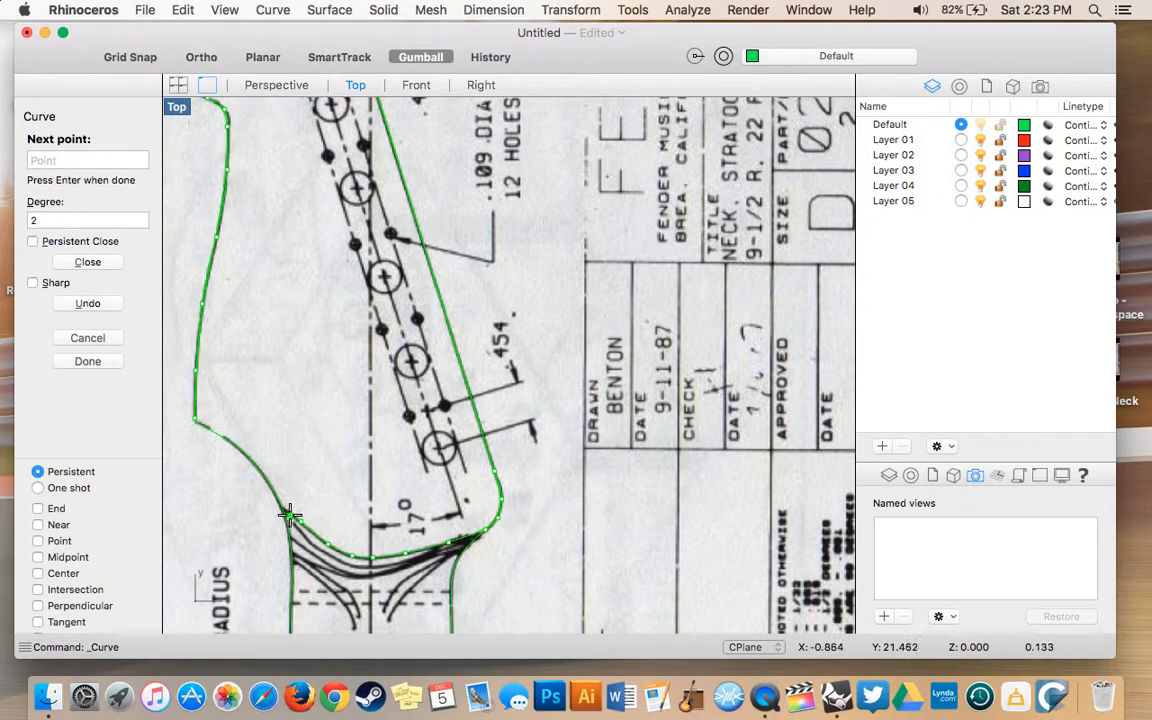
- Re-enable the Point and Near snaps, trace back up the lower left edge, and close the headstock curve at its pointed left corner
left_click(38, 541)
left_click(38, 525)
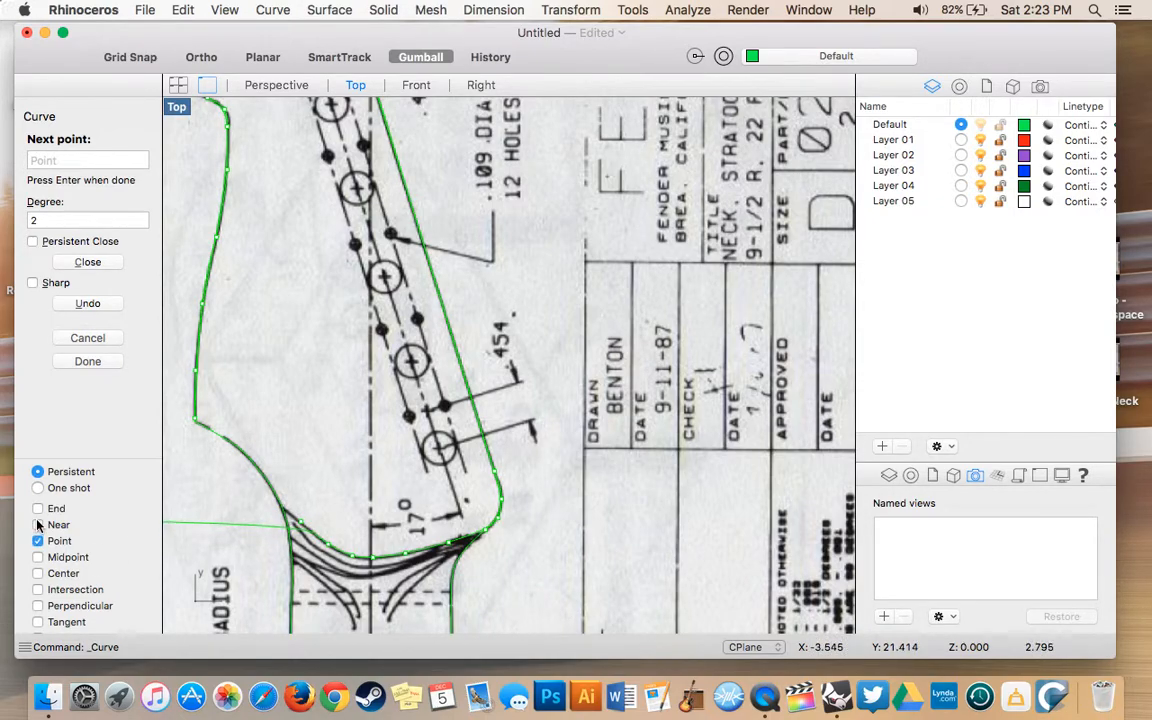
left_click(279, 507)
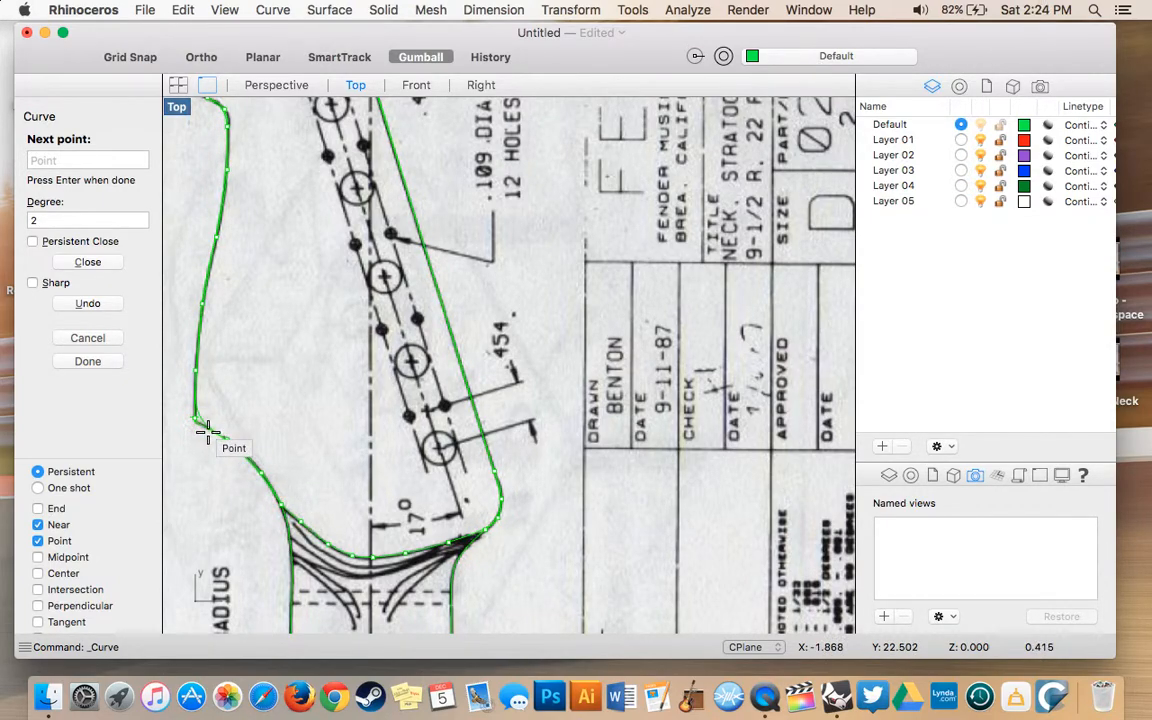
scroll(217, 432, "up", 3)
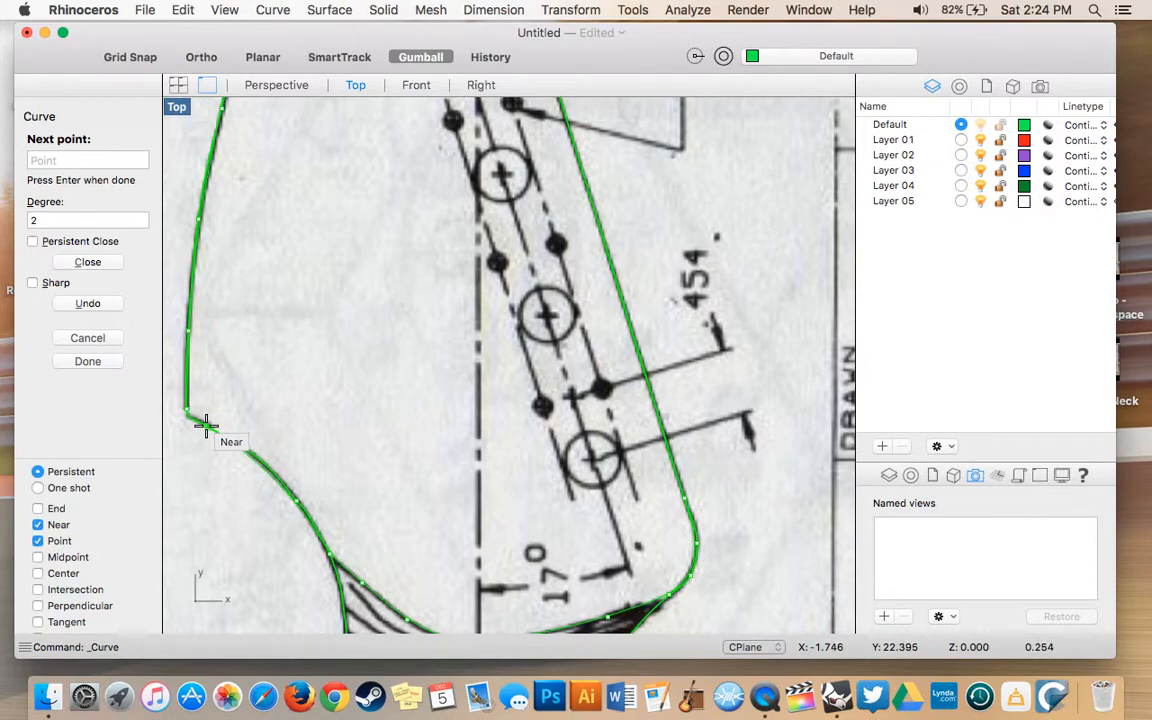
scroll(193, 430, "up", 1)
scroll(193, 430, "up", 2)
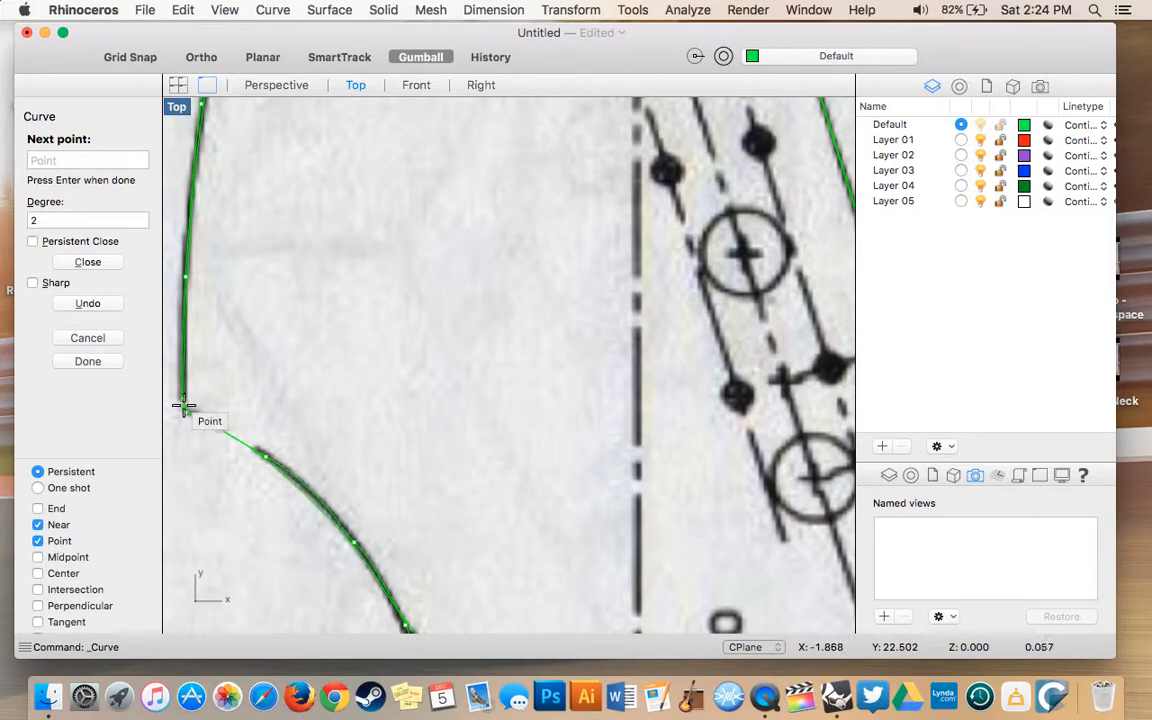
left_click(184, 401)
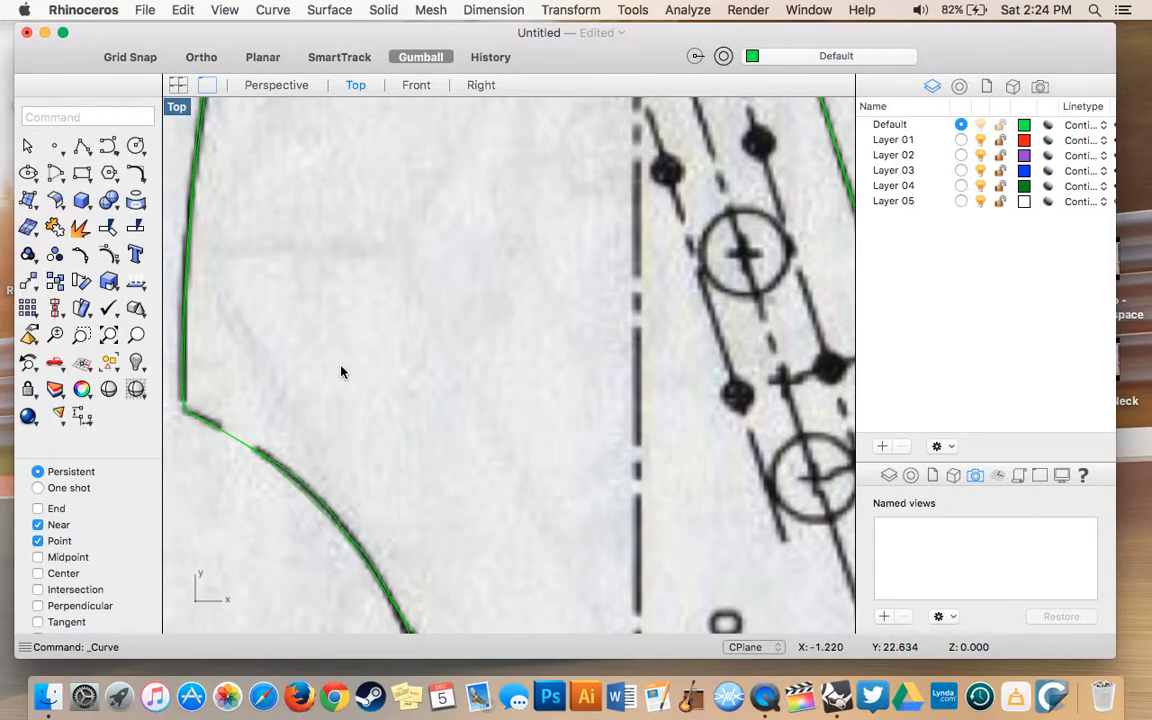
- Examine the traced headstock, neck and heel outlines, and the side-view drawings beside them on the blueprint
scroll(341, 372, "down", 3)
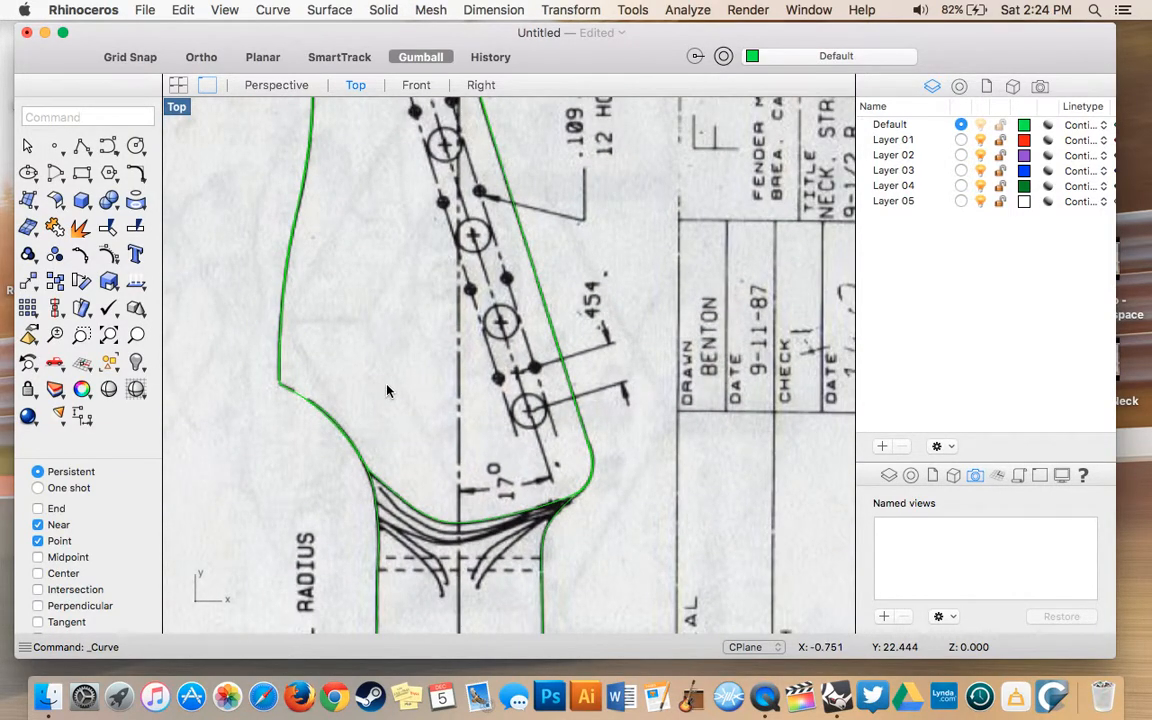
scroll(388, 391, "down", 5)
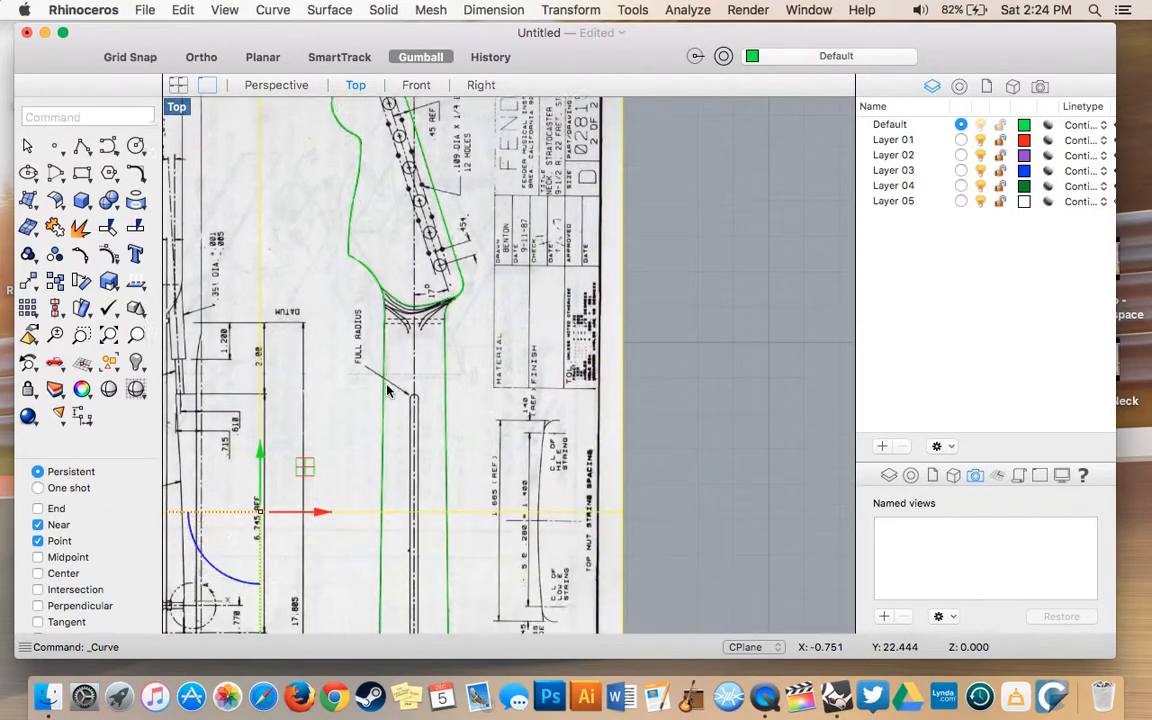
scroll(388, 391, "down", 10)
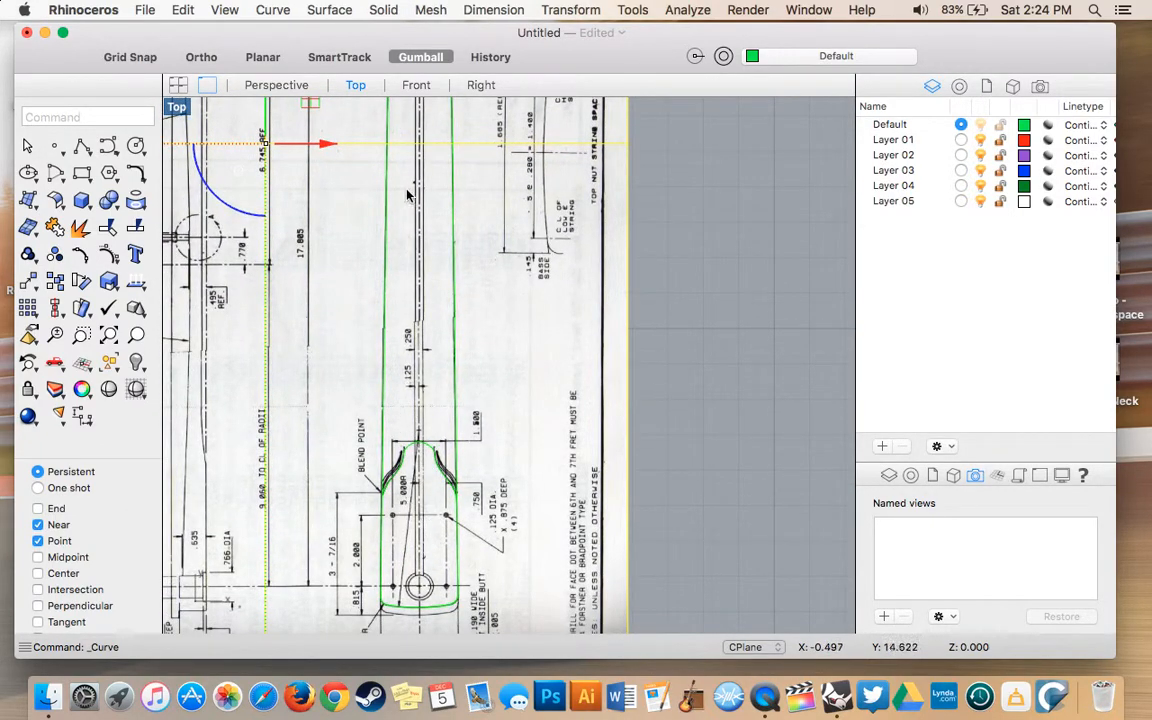
scroll(371, 331, "left", 10)
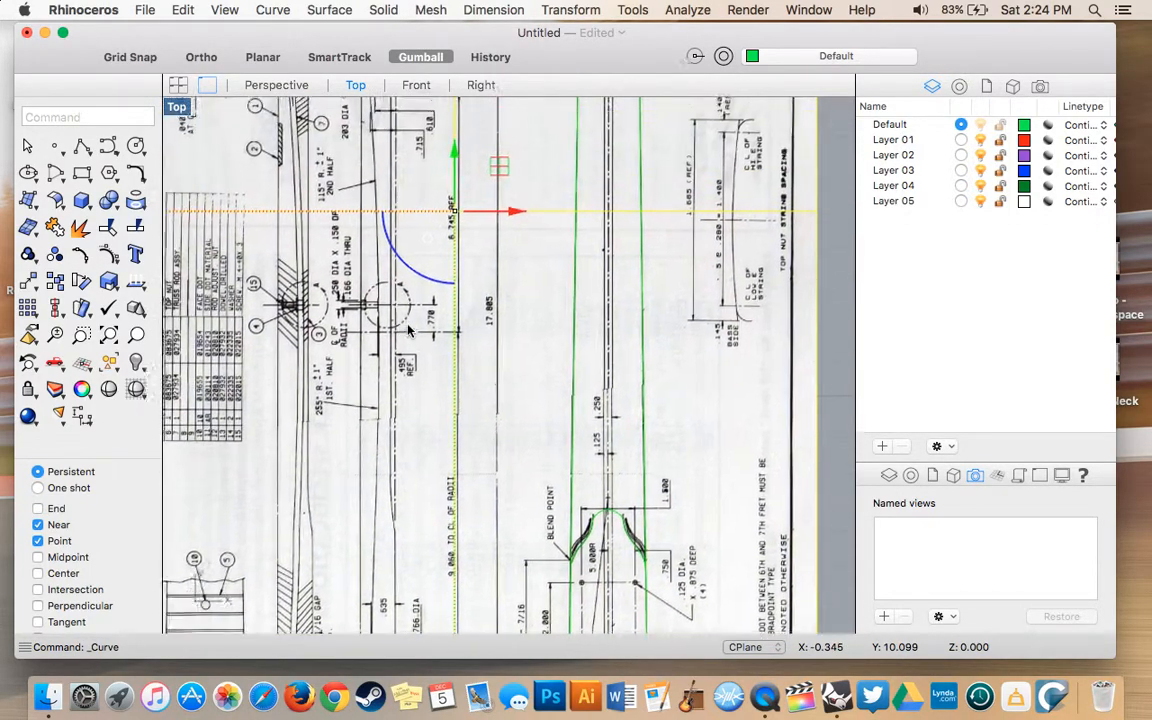
scroll(408, 330, "up", 2)
scroll(408, 330, "right", 1)
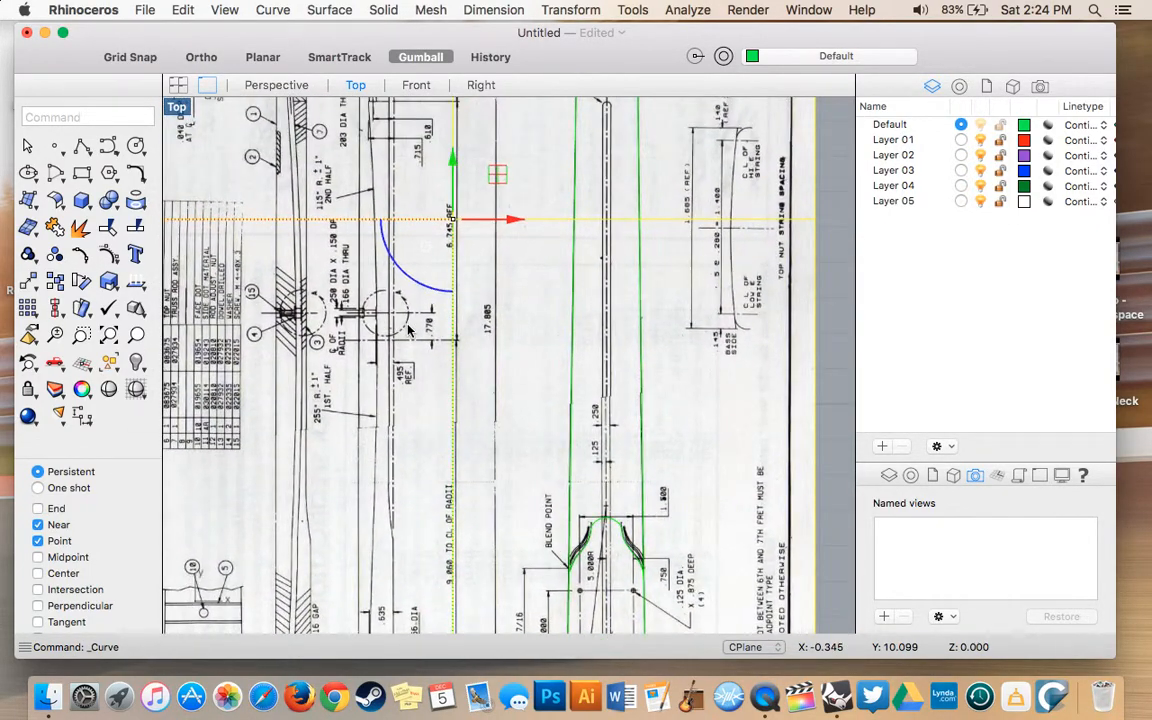
scroll(408, 330, "up", 10)
scroll(408, 330, "right", 2)
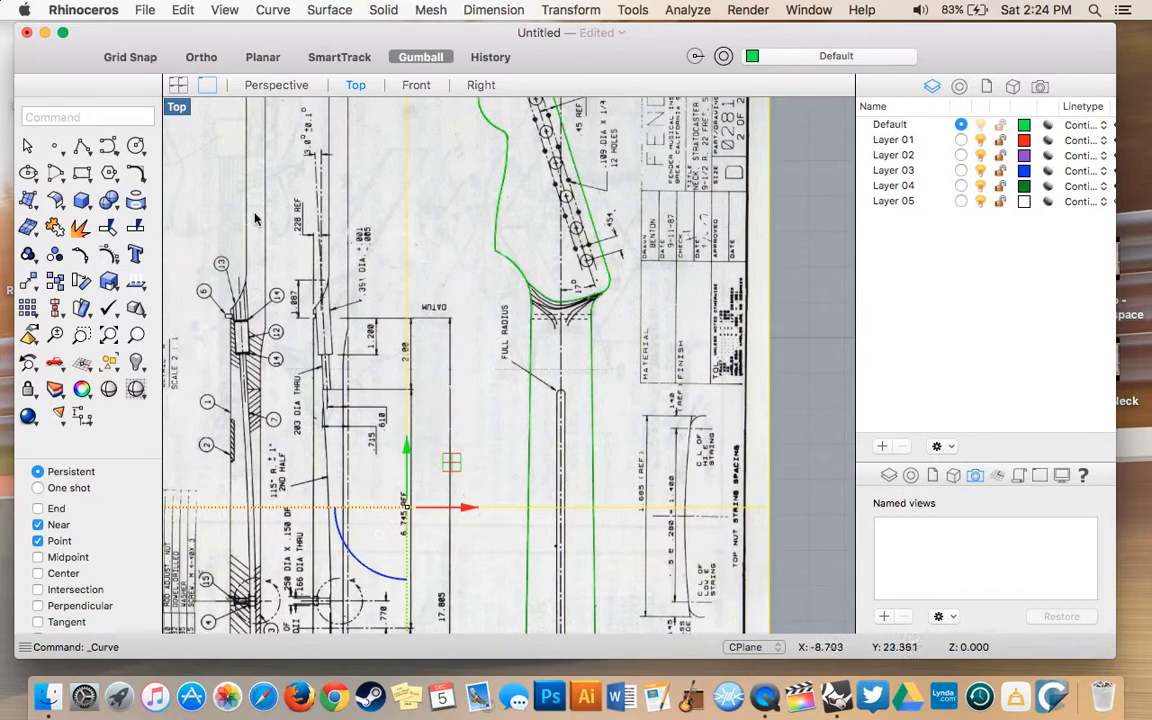
scroll(253, 225, "up", 3)
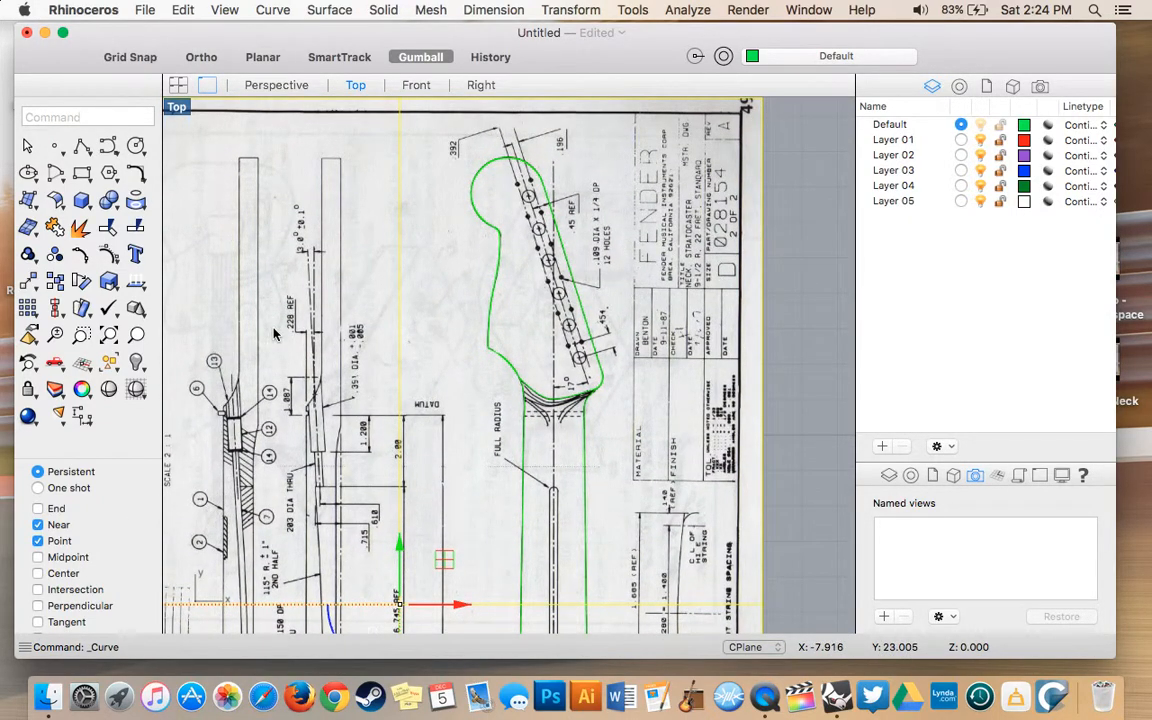
scroll(218, 341, "down", 1)
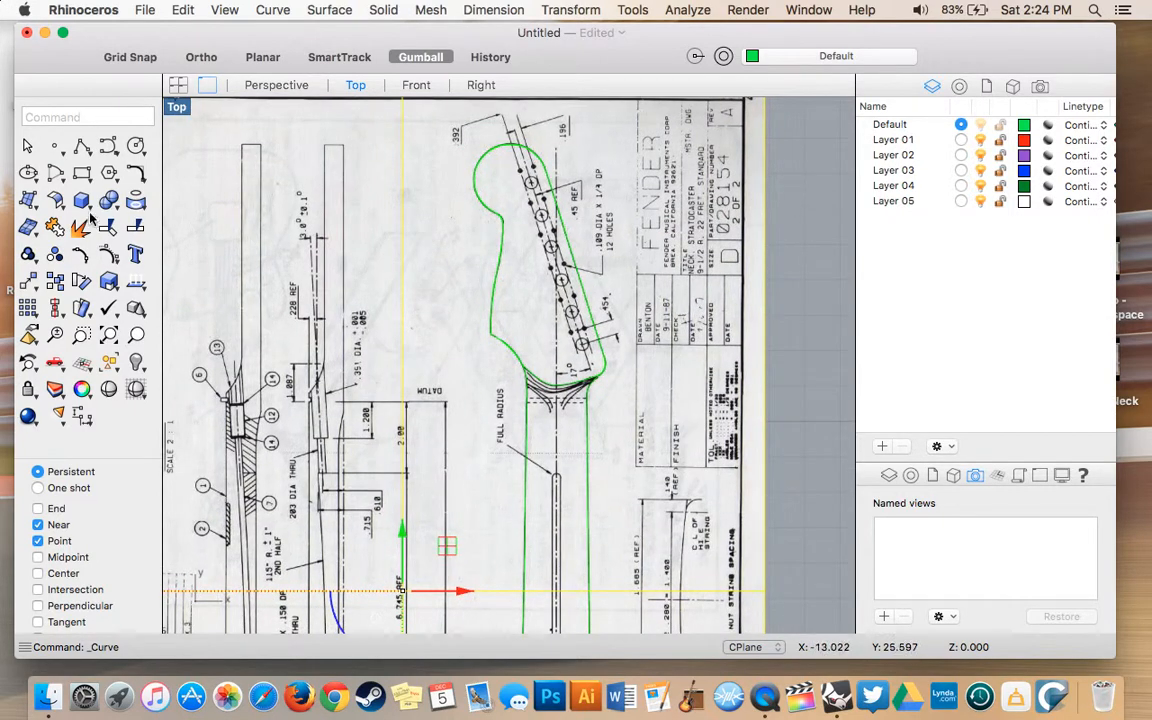
- Start a curve at the top left corner of the leftmost side view and trace its headstock face and curved transition toward the nut
left_click(109, 148)
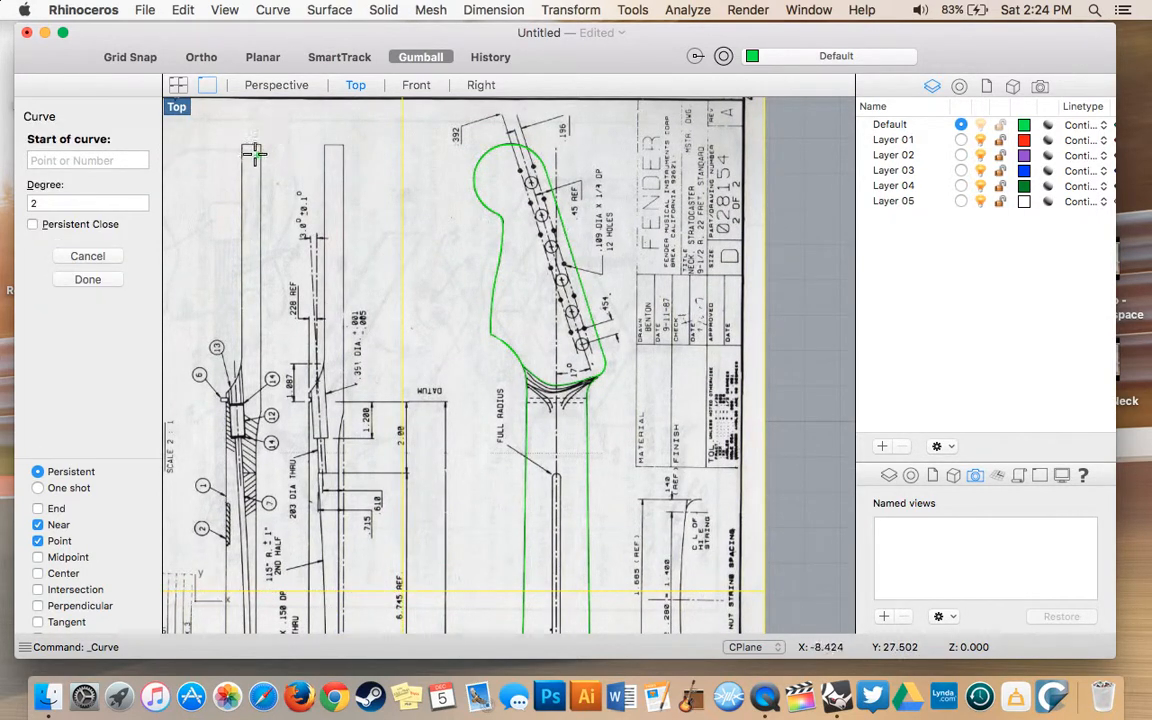
scroll(252, 151, "up", 3)
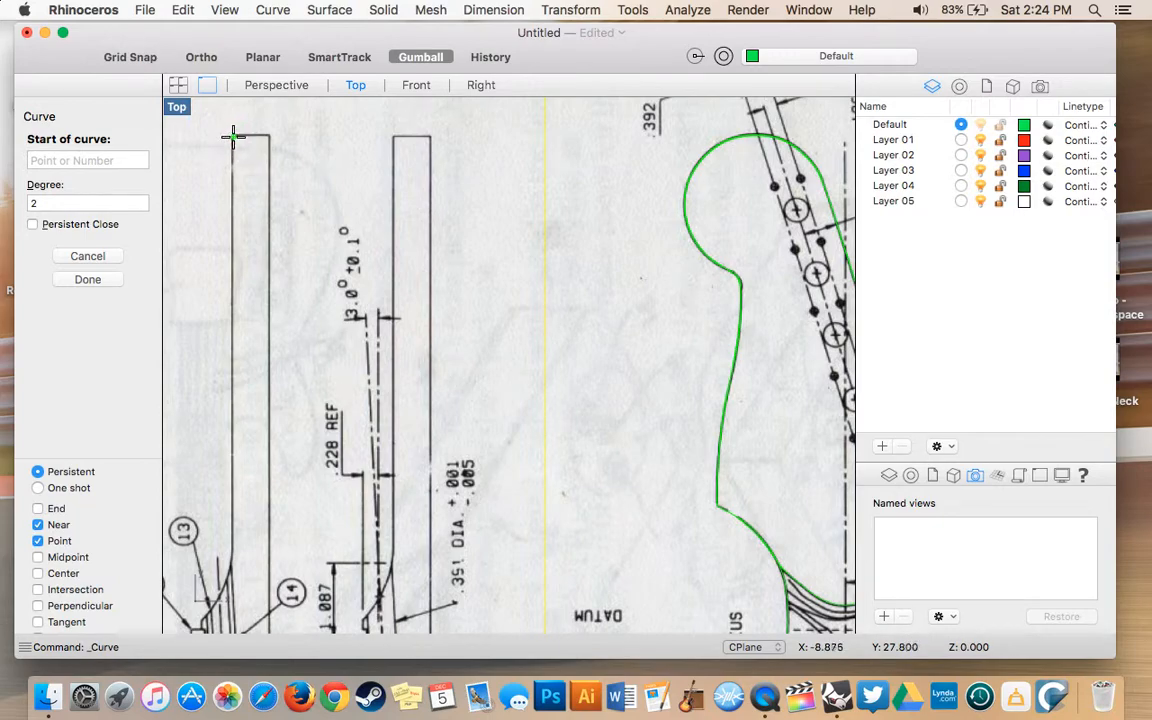
left_click(232, 136)
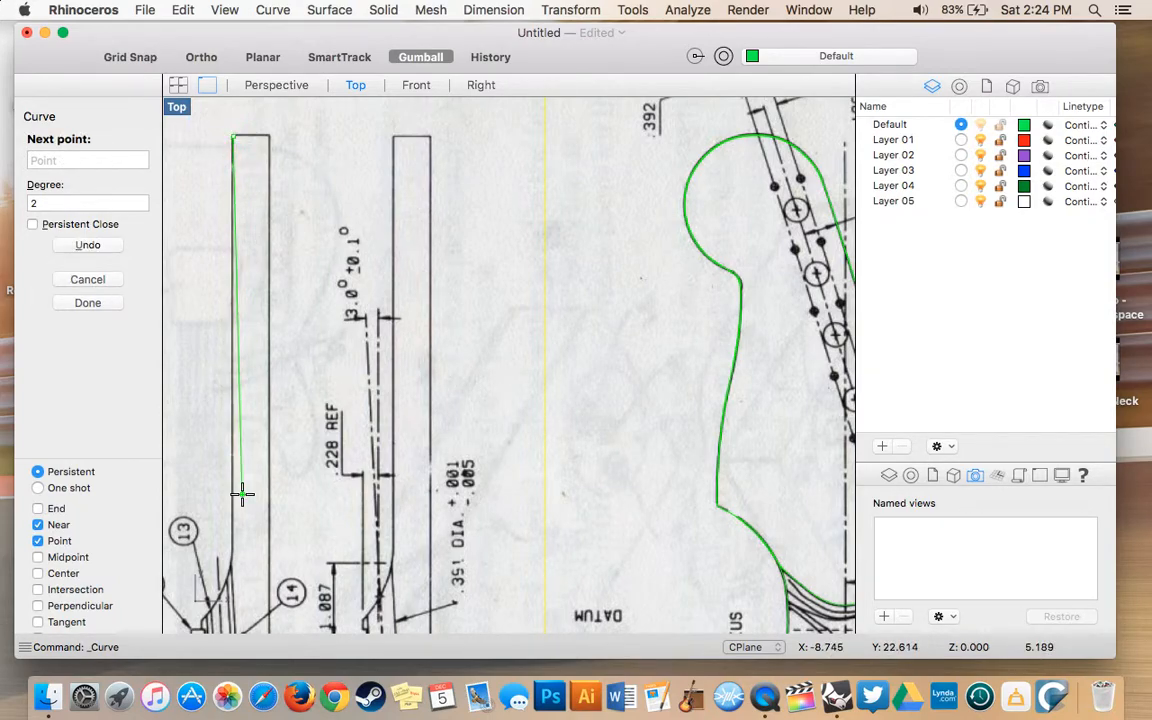
scroll(240, 480, "down", 3)
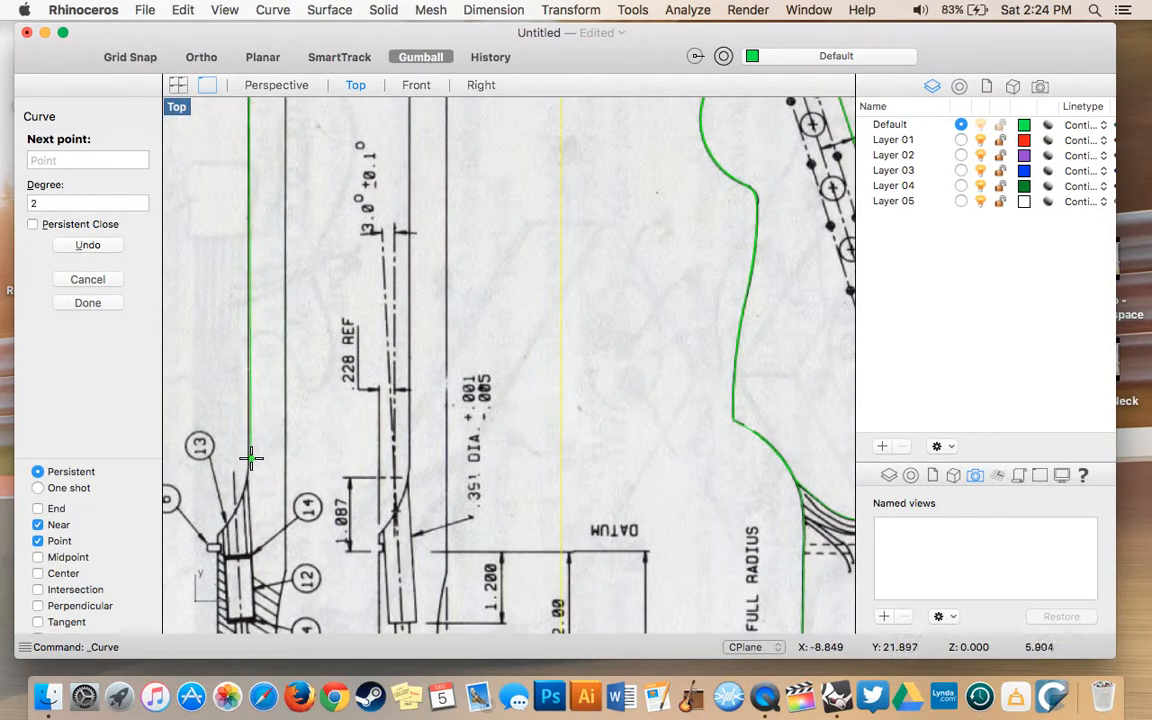
left_click(249, 473)
left_click(247, 486)
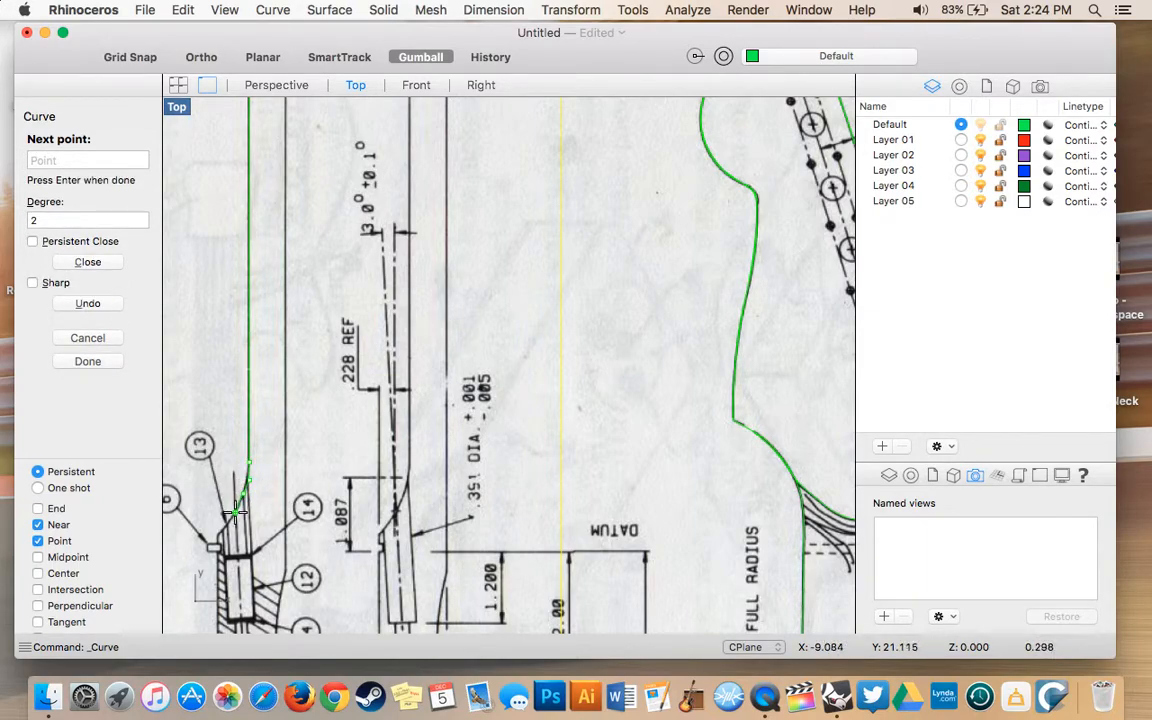
left_click(236, 512)
scroll(217, 533, "up", 5)
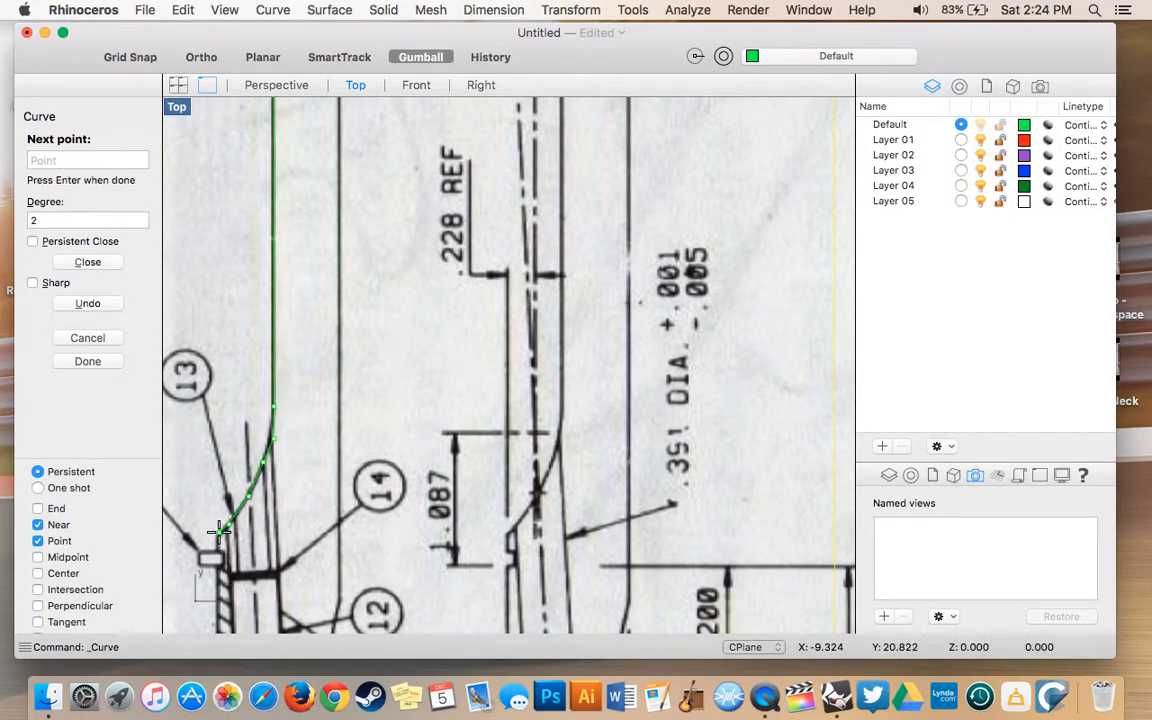
- Extend the side-view curve straight down the fretboard face to the heel end and finish it
scroll(216, 537, "down", 5)
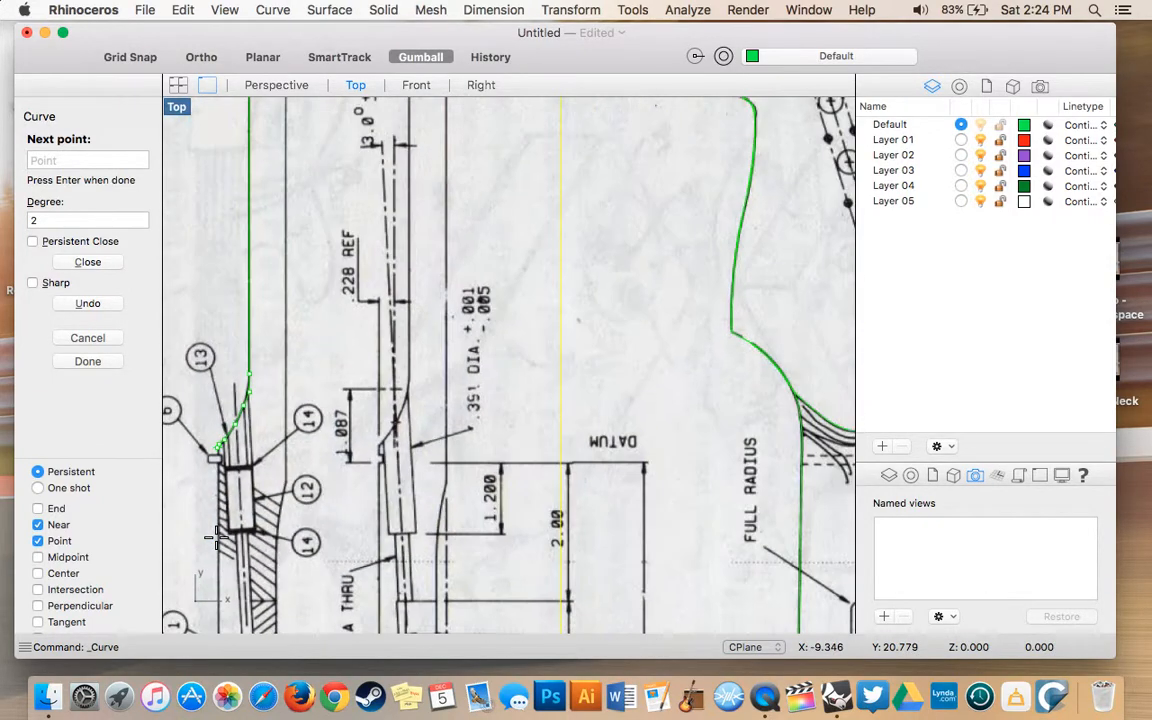
scroll(216, 537, "down", 15)
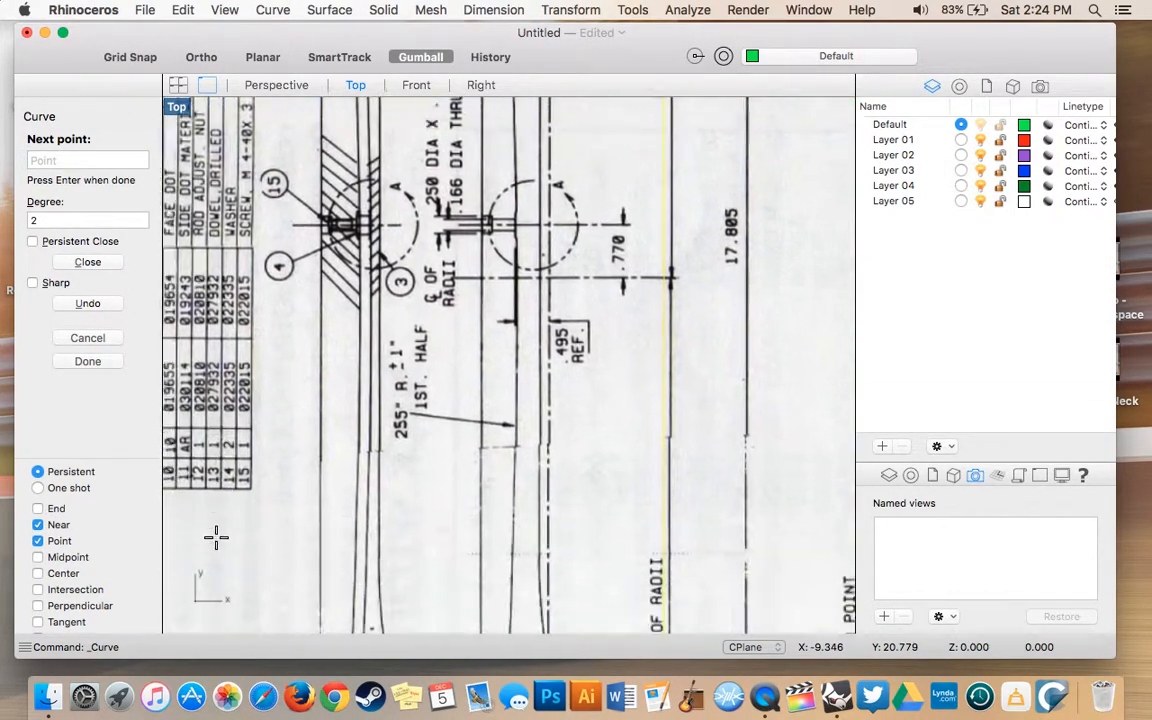
scroll(216, 537, "down", 6)
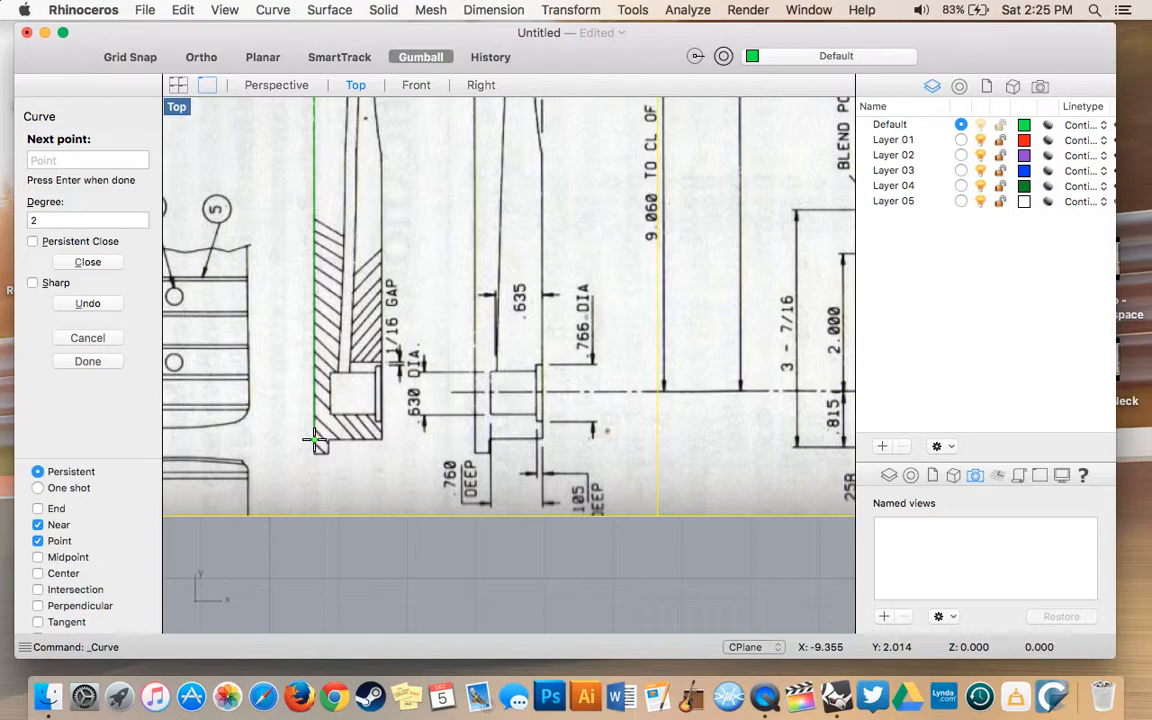
key("Return")
- Start a degree 2 curve at the back corner of the leftmost side view's heel and trace straight up to the heel's bend
scroll(383, 362, "up", 10)
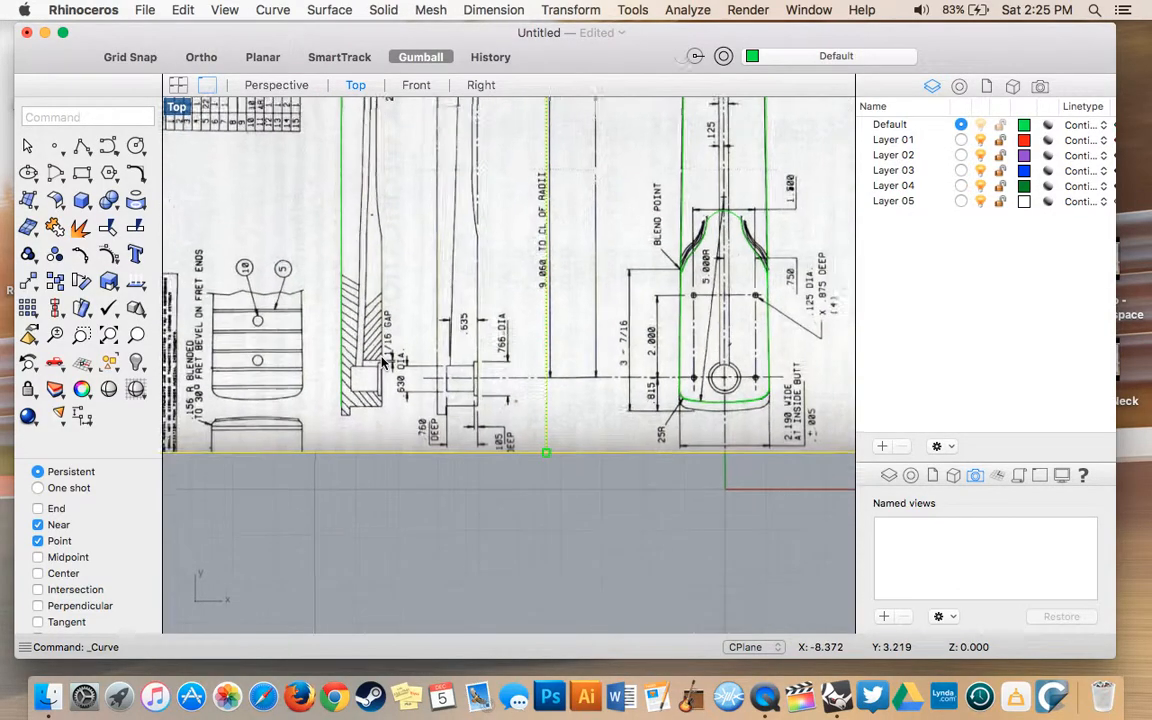
scroll(383, 350, "up", 5)
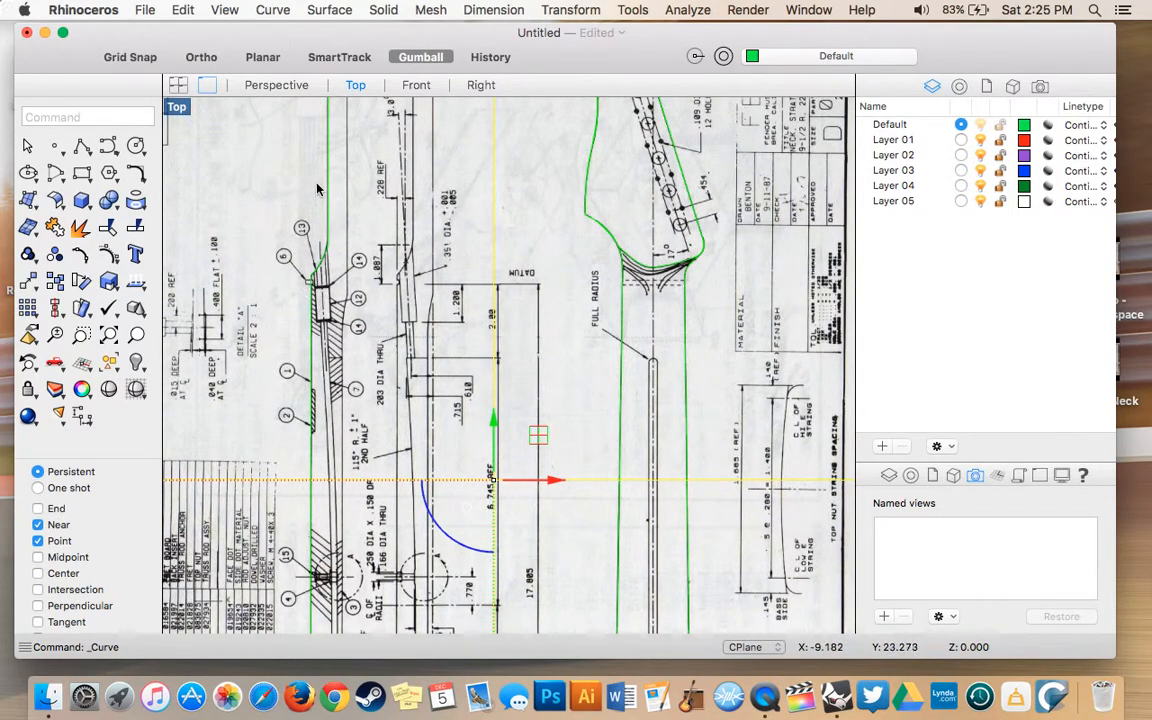
scroll(320, 366, "down", 10)
scroll(342, 523, "up", 5)
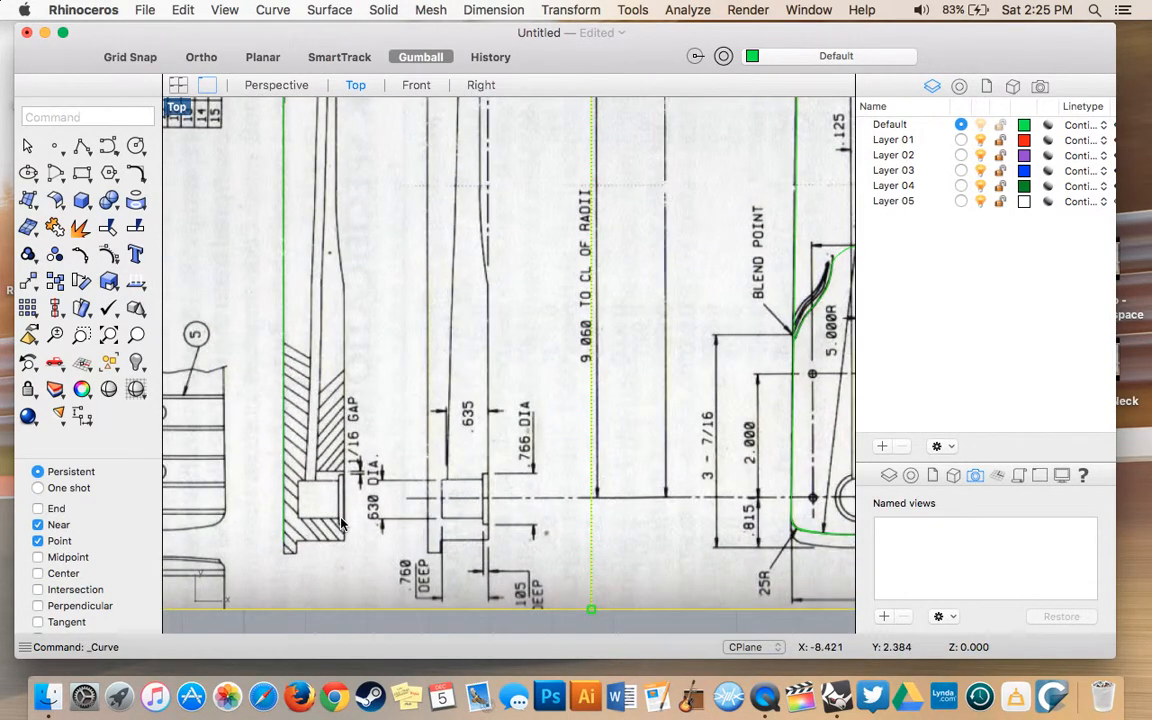
left_click(110, 150)
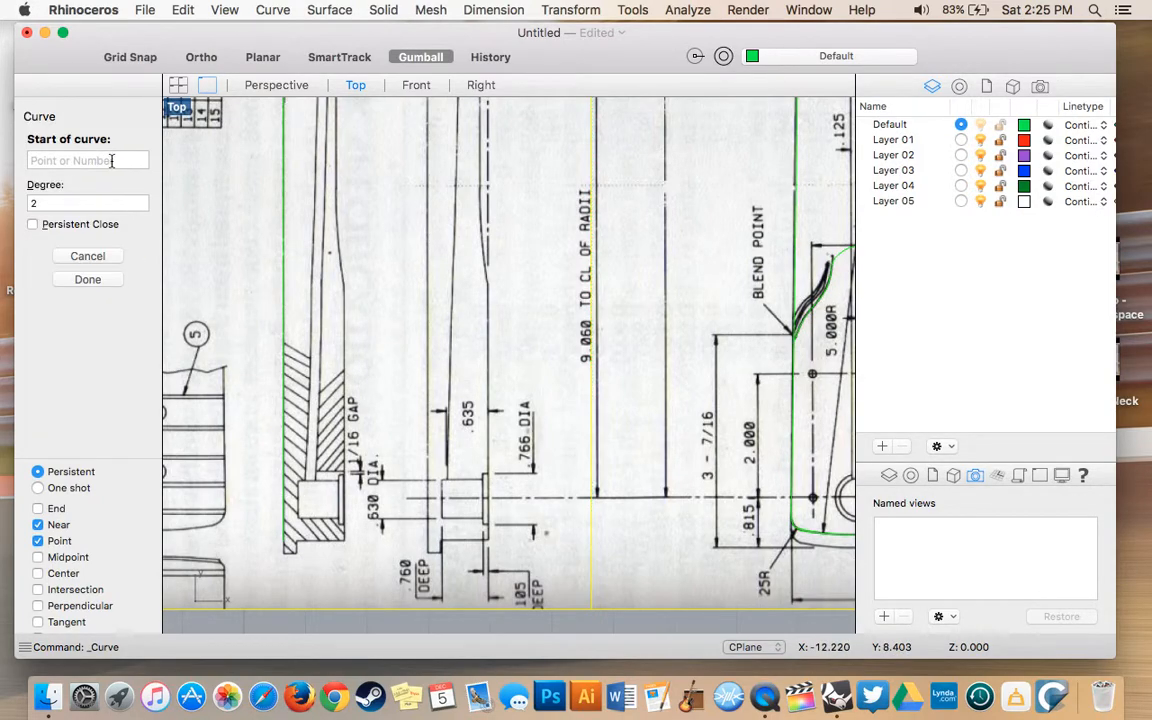
left_click(343, 541)
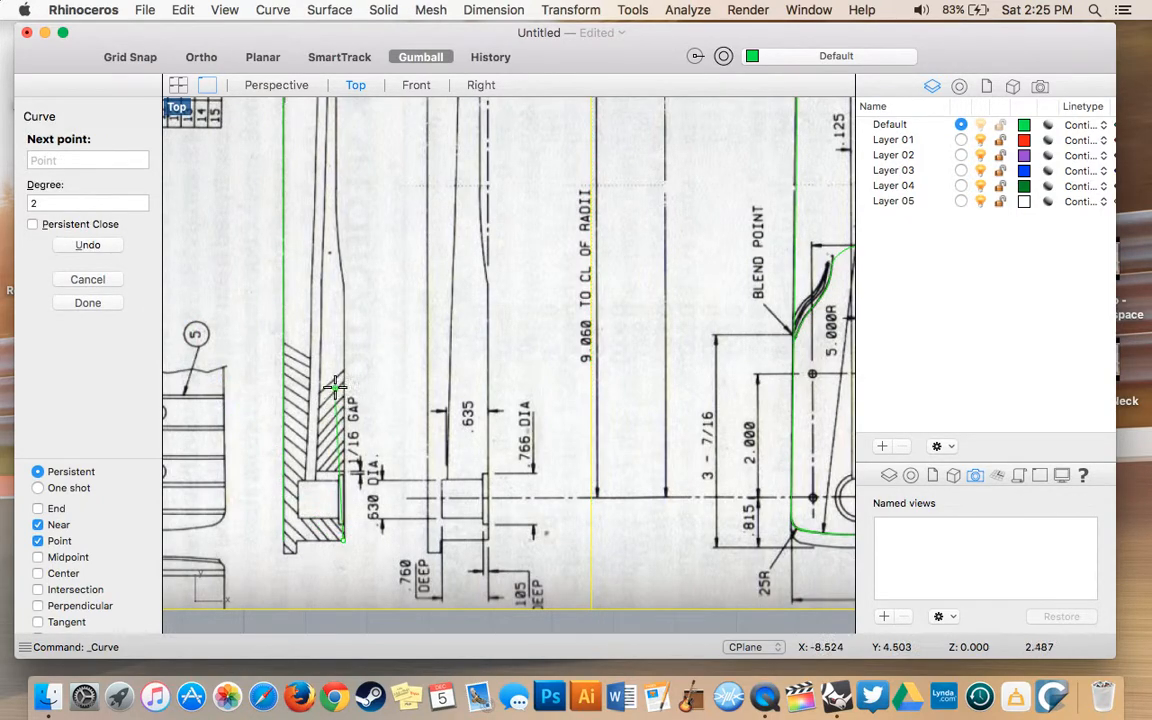
left_click(343, 294)
left_click(343, 289)
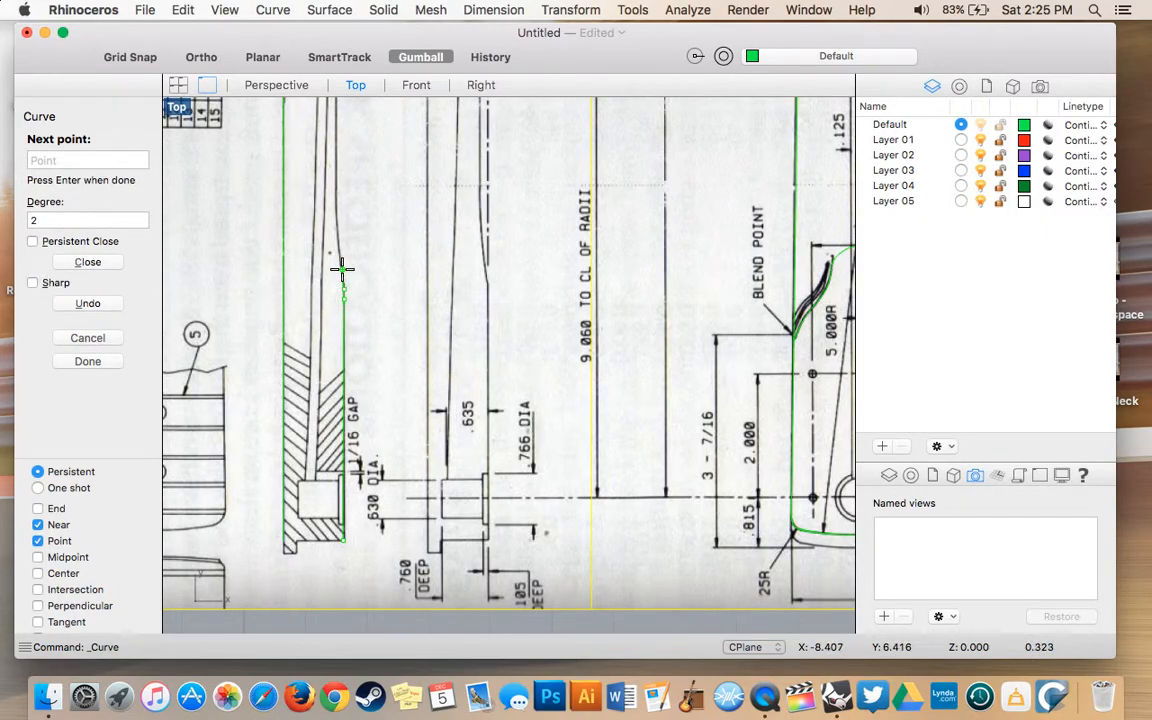
- Continue the curve through the heel's curved transition onto the thinner back of the neck
scroll(336, 252, "up", 5)
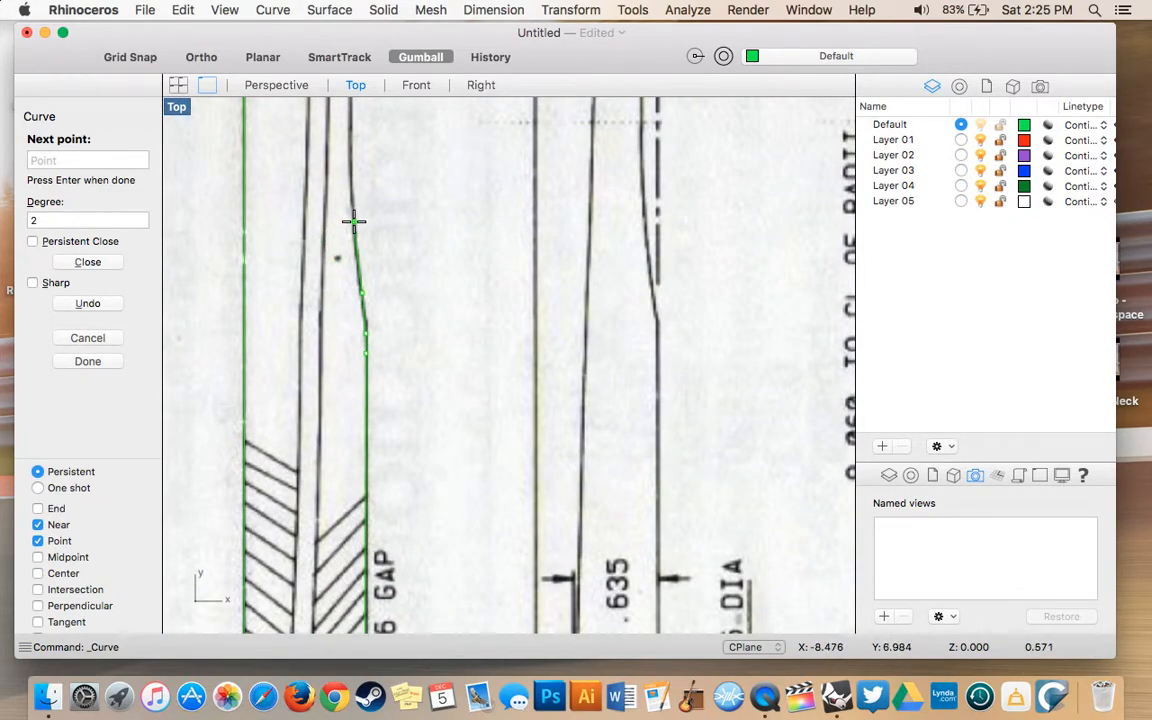
scroll(353, 222, "up", 2)
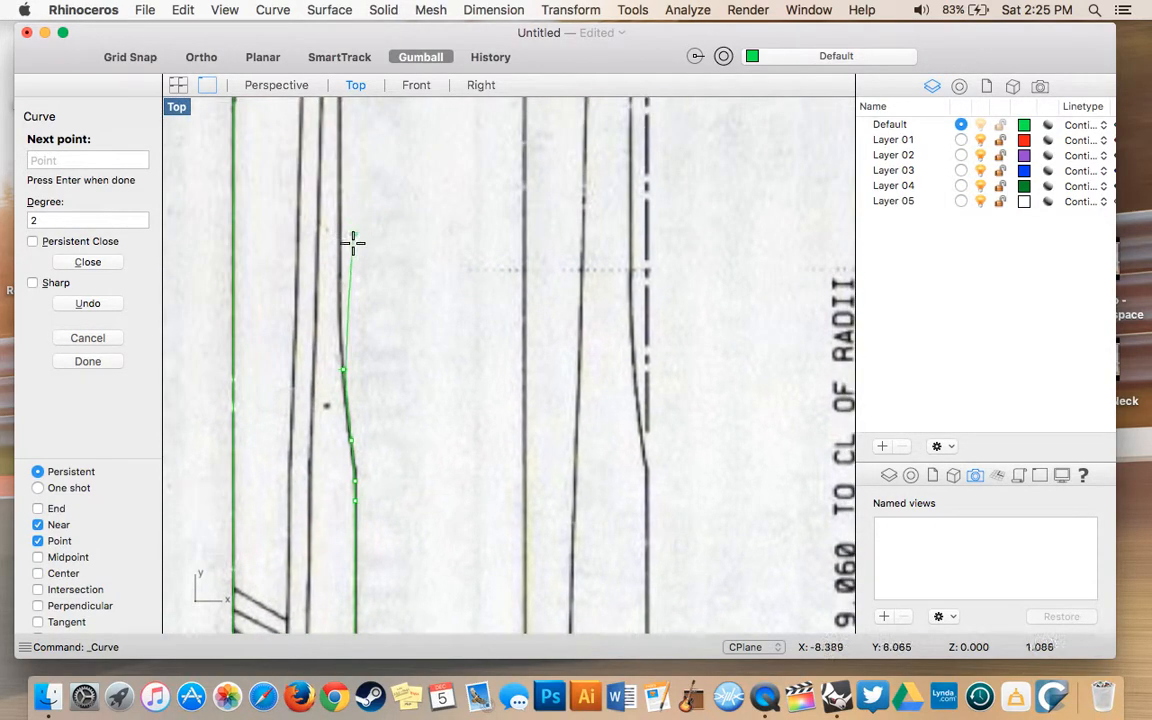
left_click(339, 296)
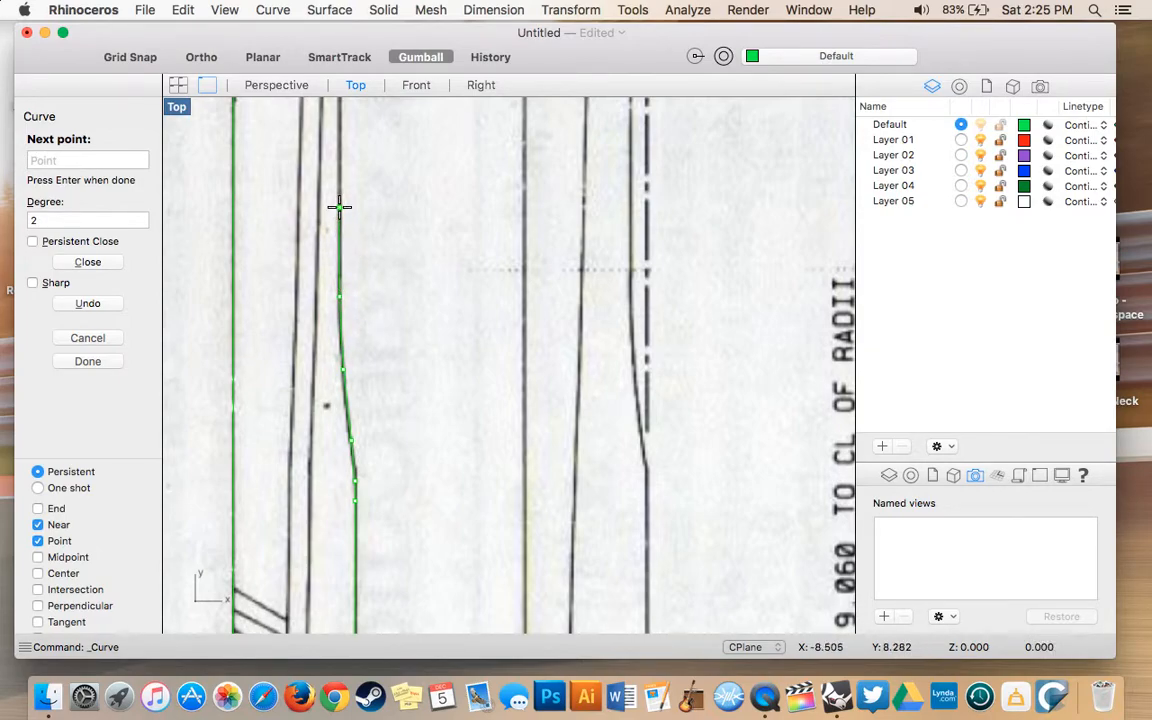
- Extend the curve straight up the back of the neck to just below the headstock transition
scroll(339, 207, "down", 4)
scroll(339, 207, "up", 10)
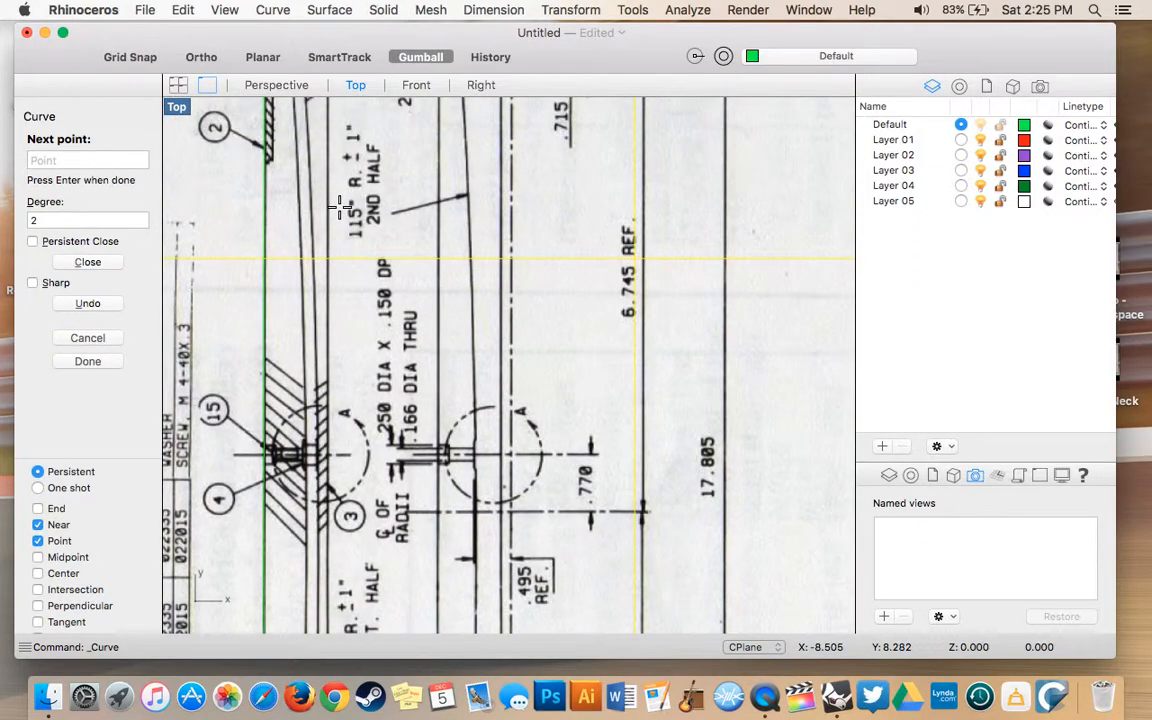
scroll(341, 207, "up", 5)
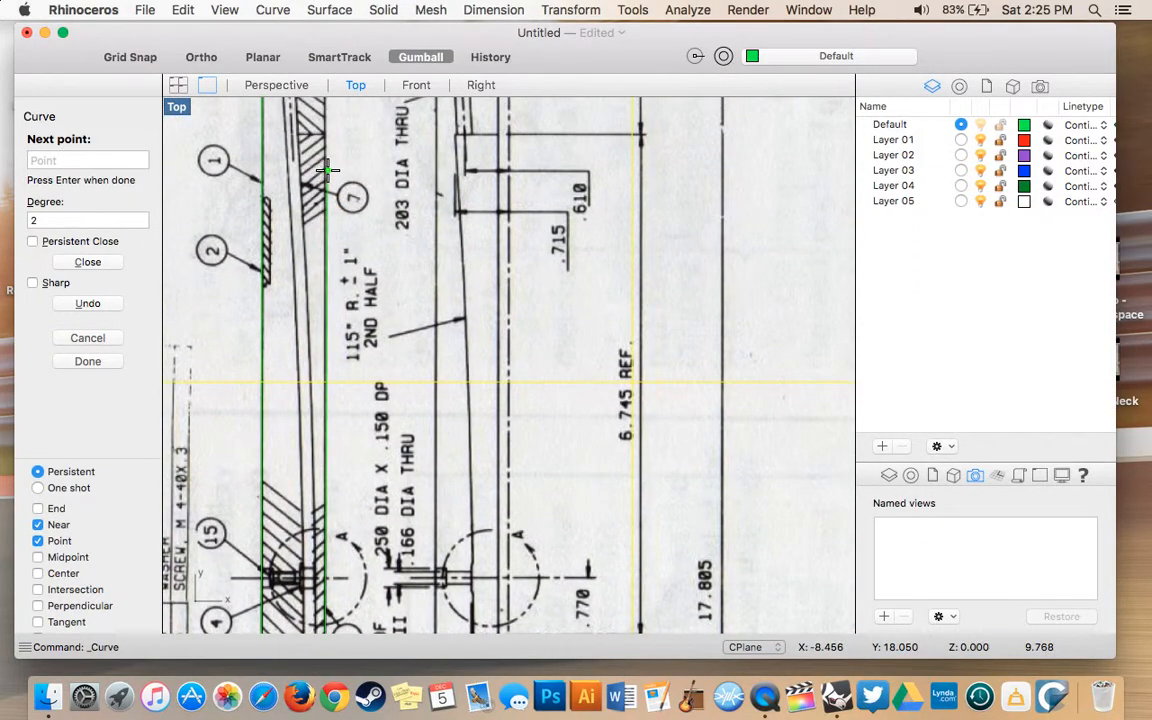
scroll(325, 190, "up", 5)
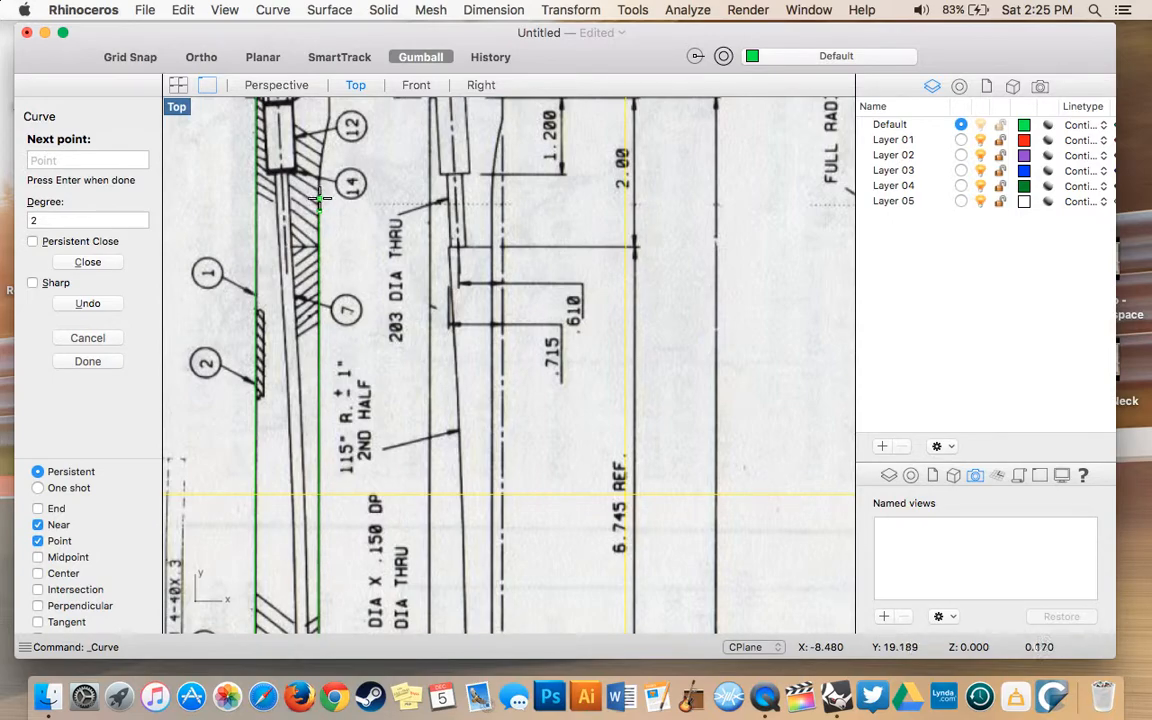
- Trace the outward-curving transition from the neck's back to the start of the headstock's back face
scroll(320, 195, "up", 6)
scroll(320, 182, "up", 1)
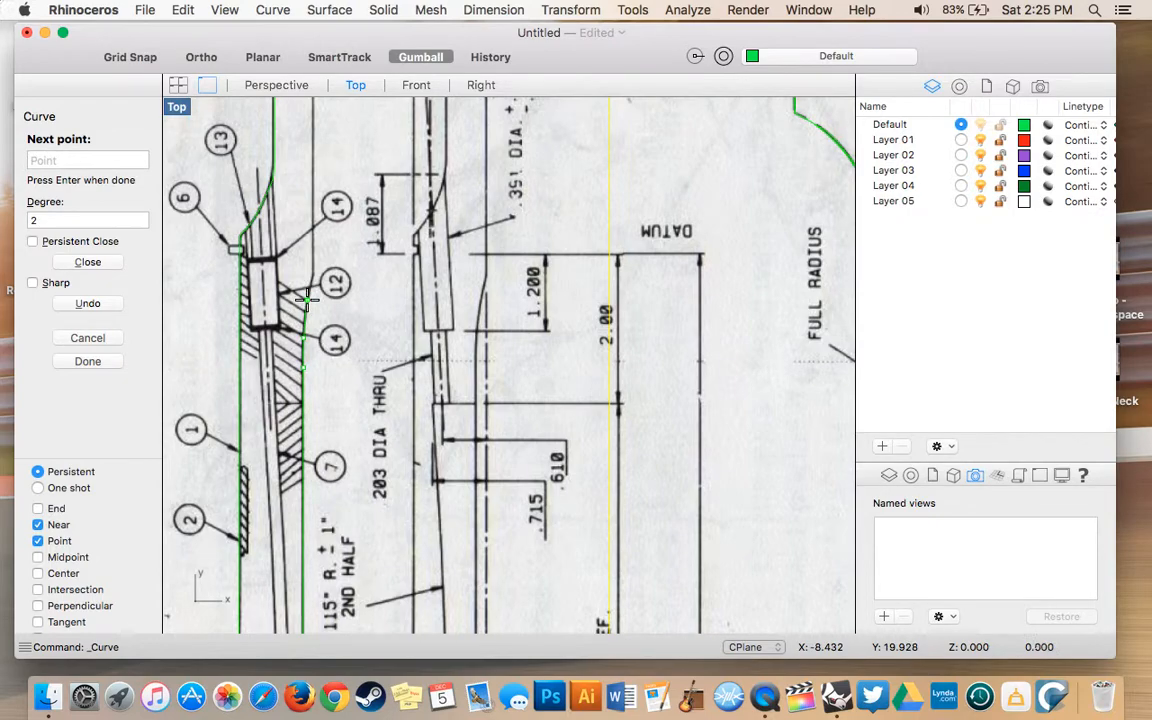
scroll(311, 285, "up", 3)
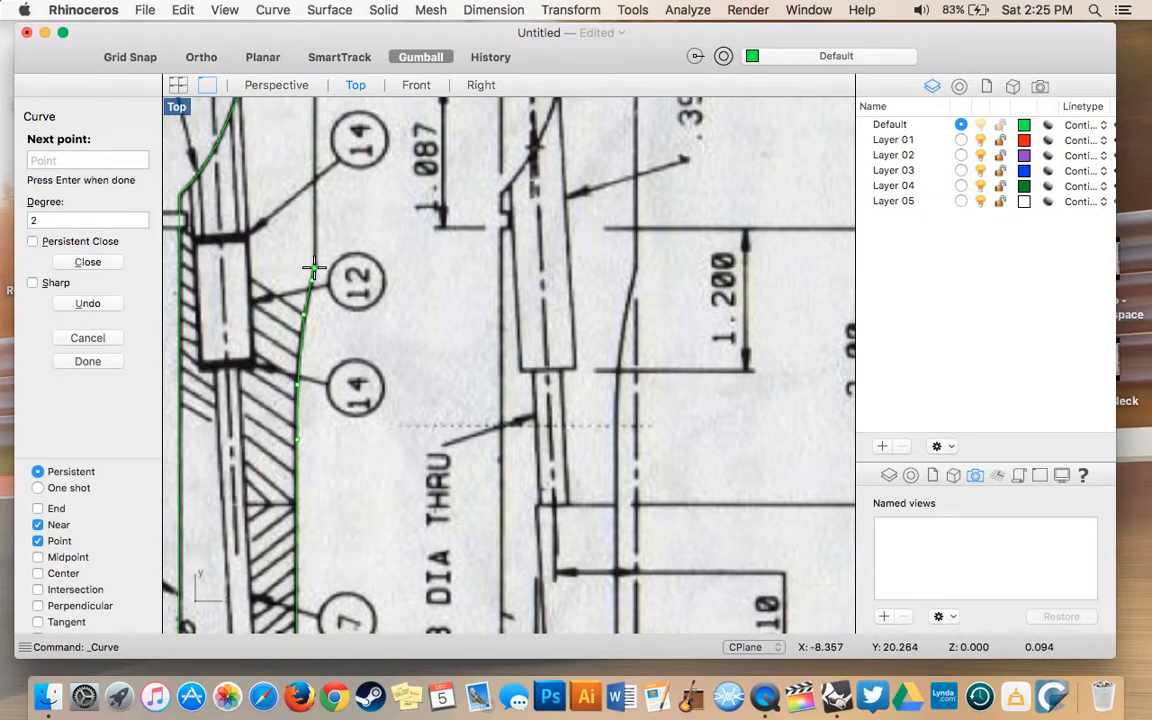
- Extend the curve straight up the headstock's back face to the side view's upper corner and finish it
scroll(314, 214, "up", 10)
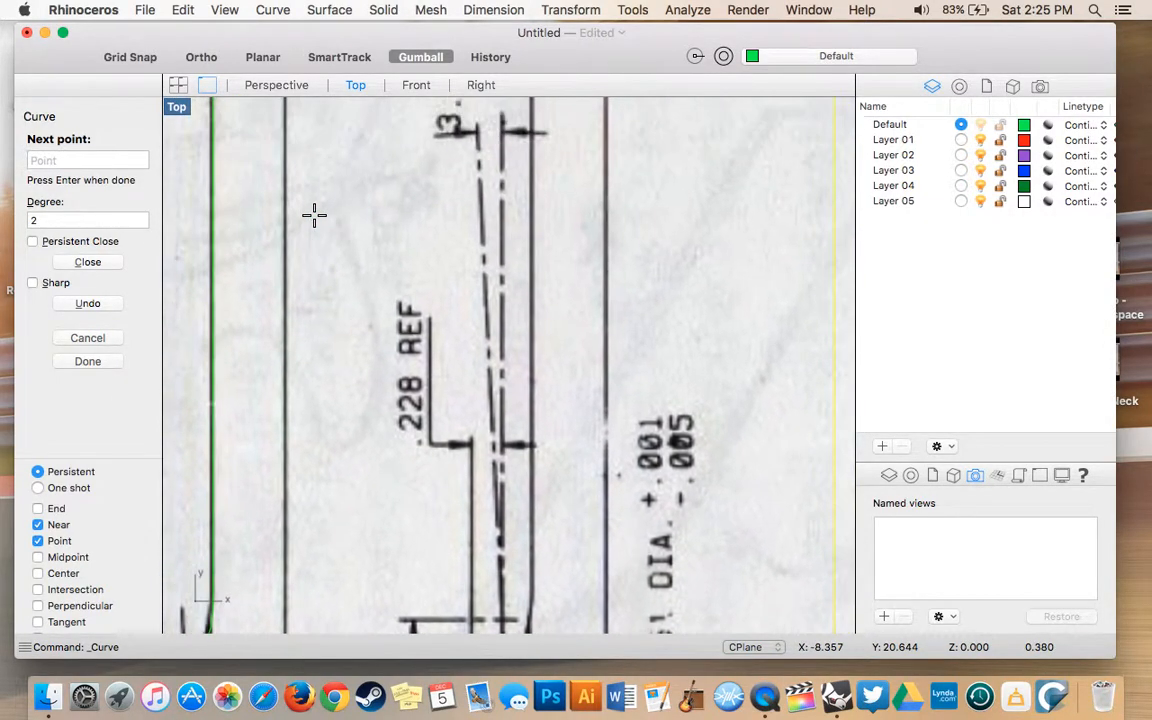
scroll(314, 214, "up", 5)
scroll(281, 258, "down", 12)
scroll(281, 258, "up", 10)
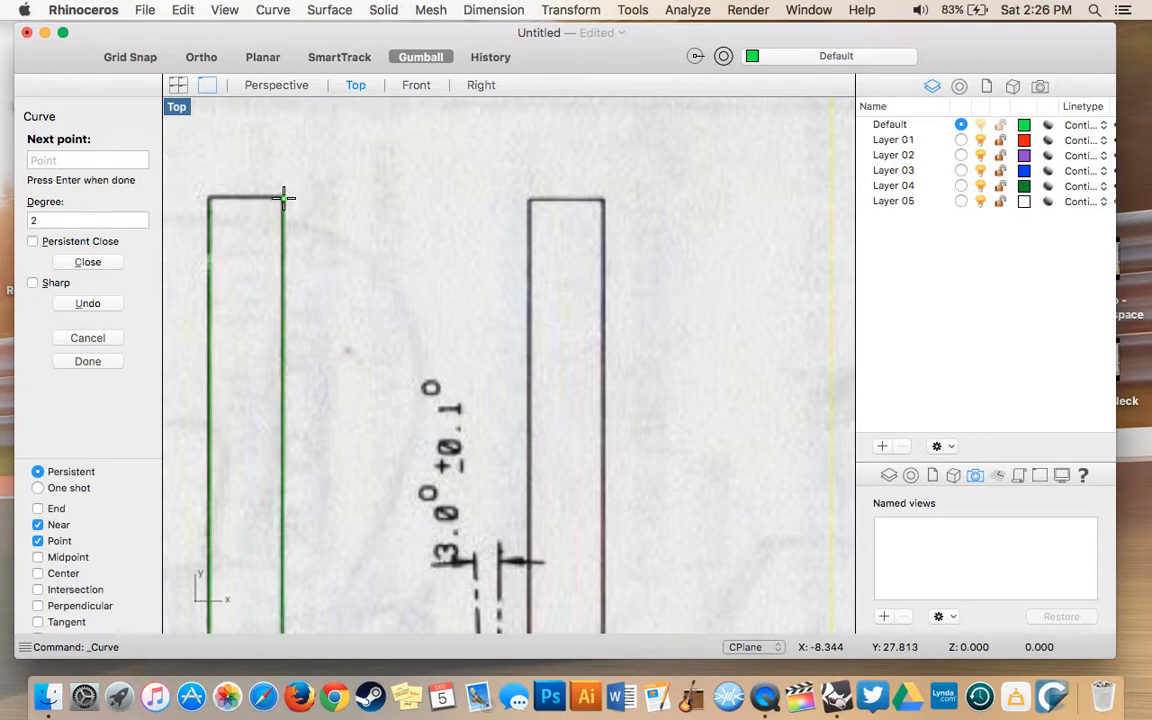
key("Return")
- Select the blueprint image surface and move it to Layer 01
scroll(380, 262, "down", 5)
scroll(380, 267, "down", 10)
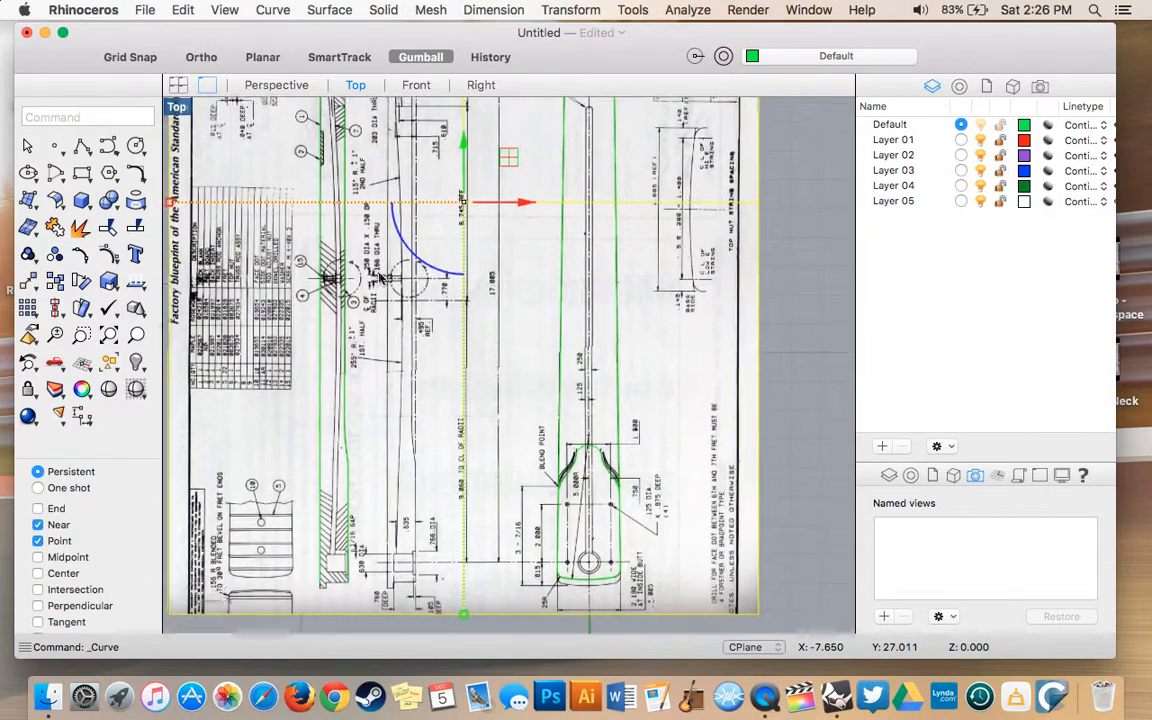
scroll(380, 278, "down", 2)
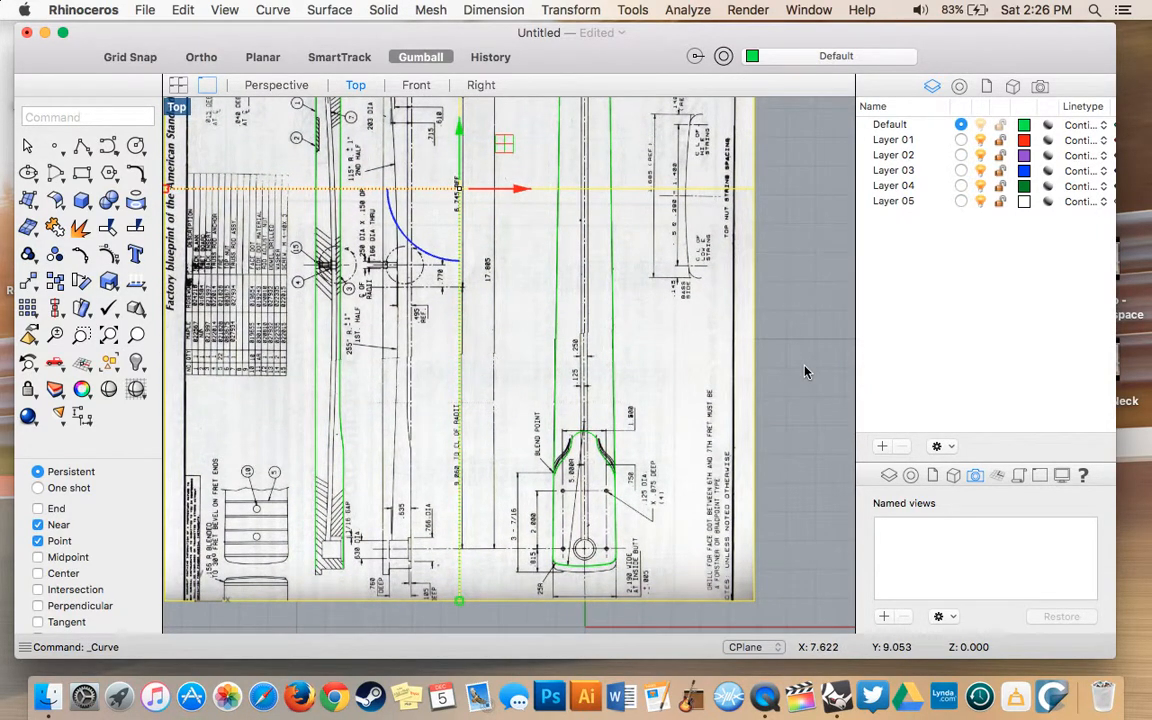
left_click(724, 328)
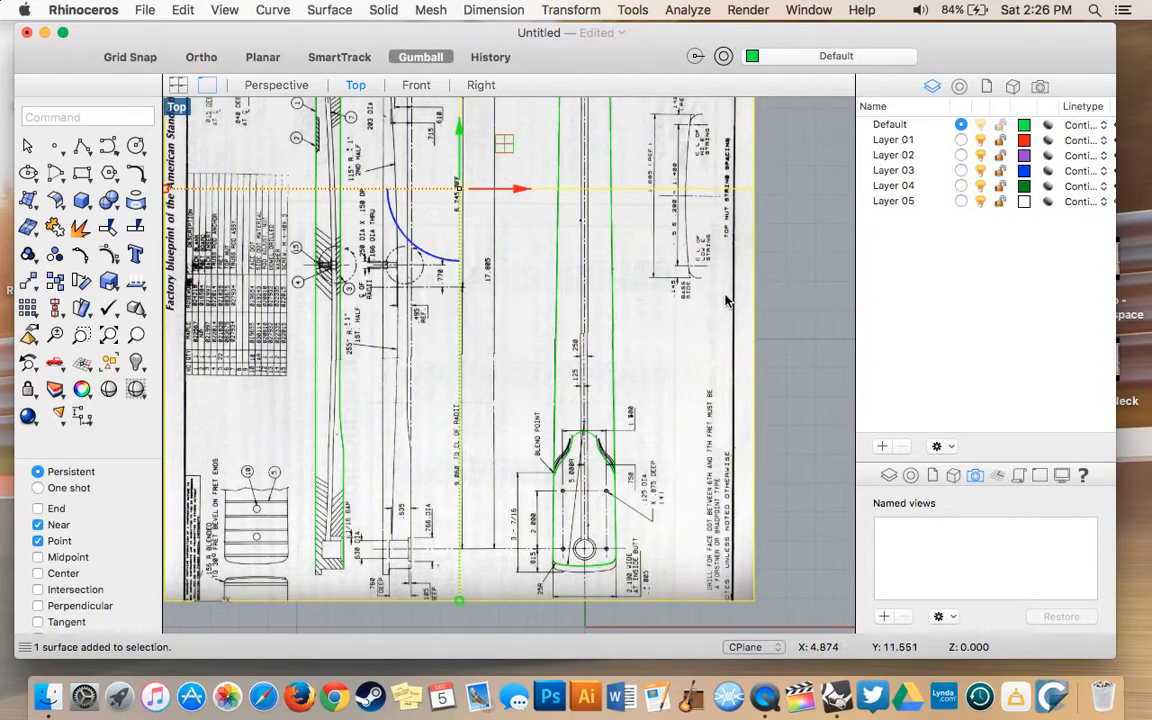
left_click(892, 141)
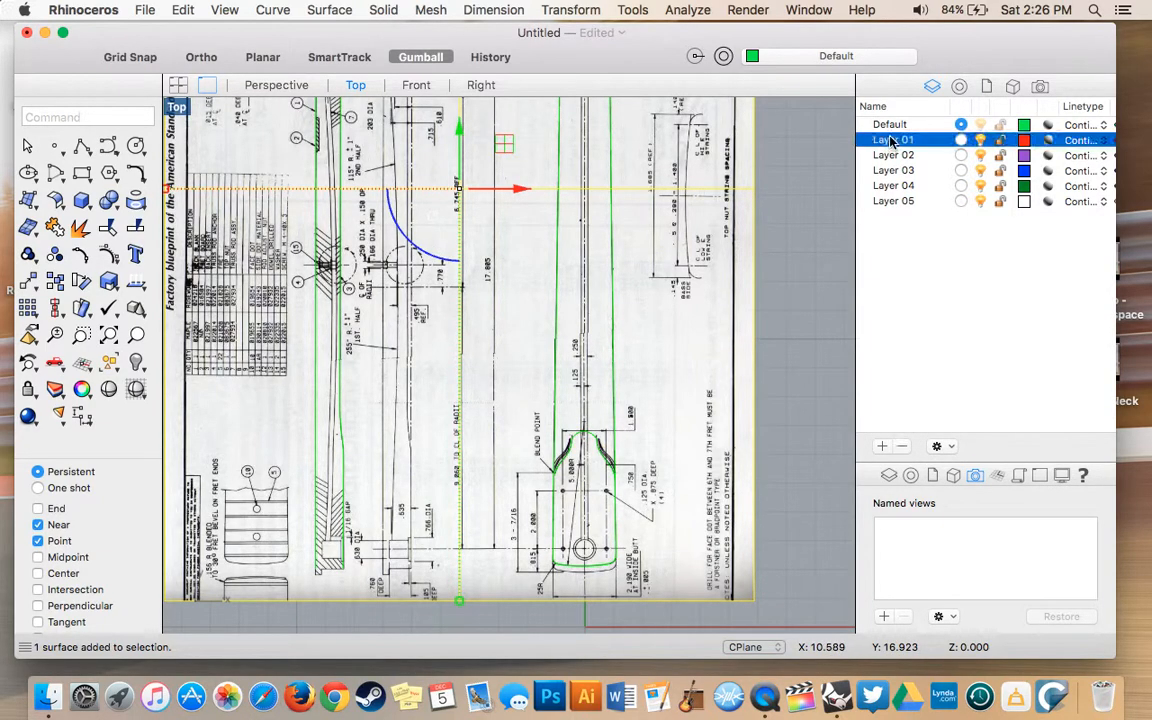
right_click(892, 141)
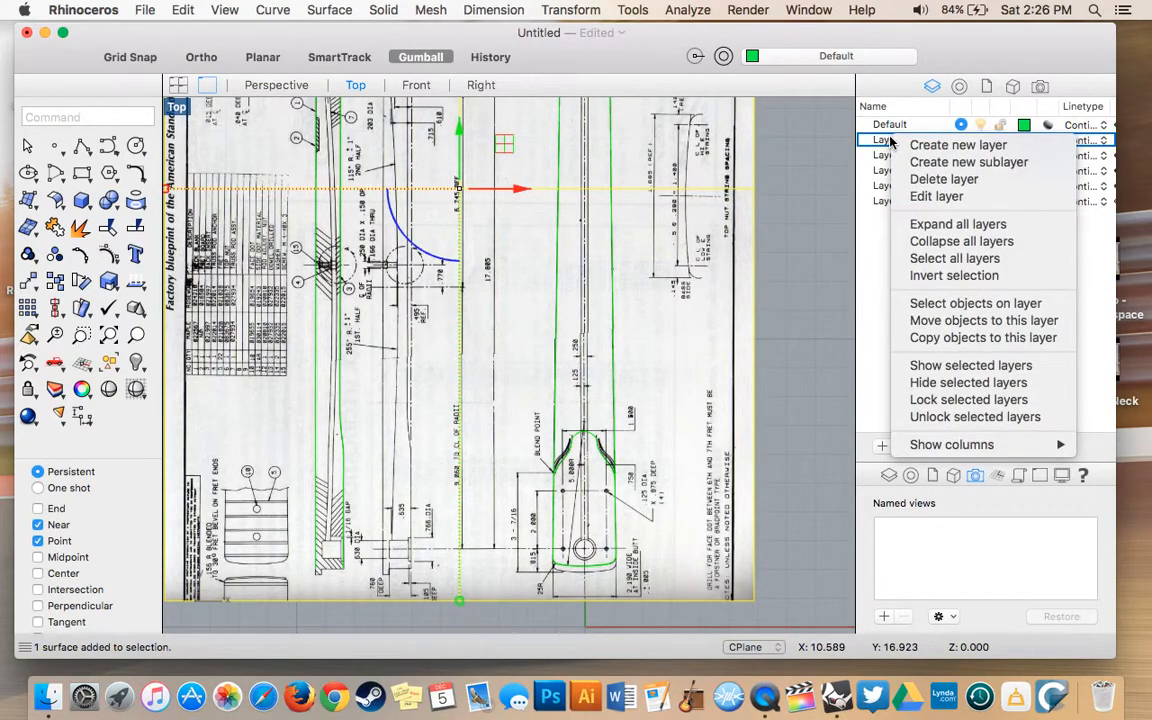
left_click(951, 320)
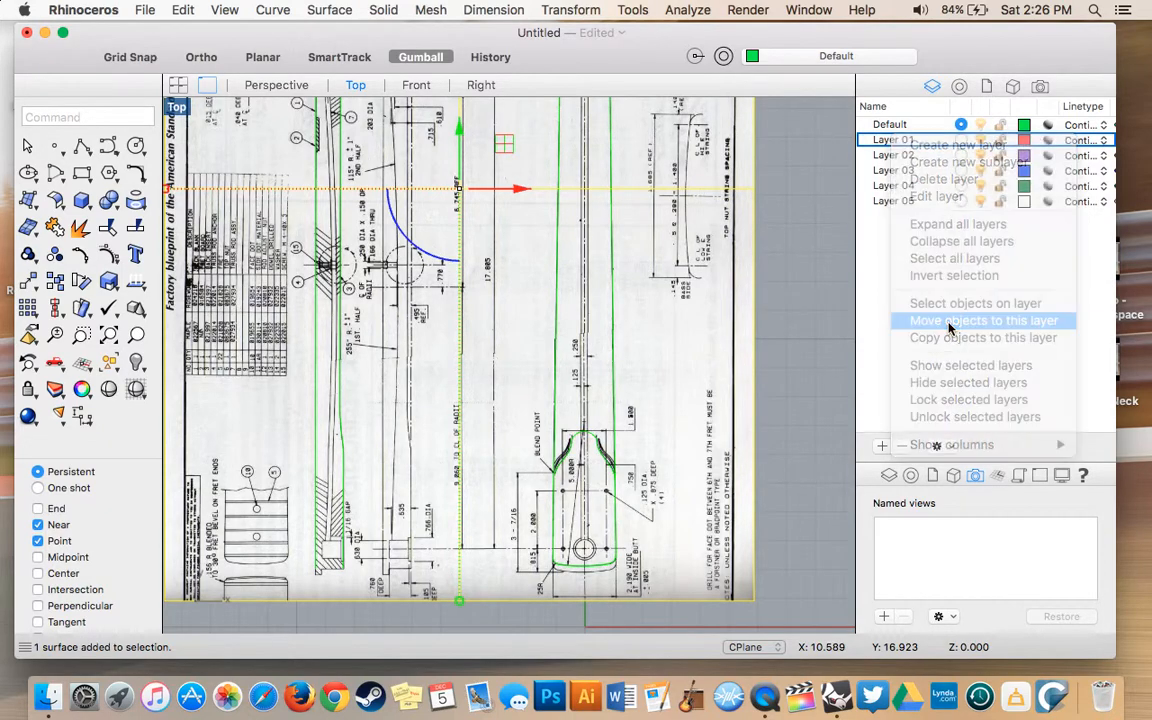
- Rename Layer 01 as blueprint and hide that layer
double_click(892, 143)
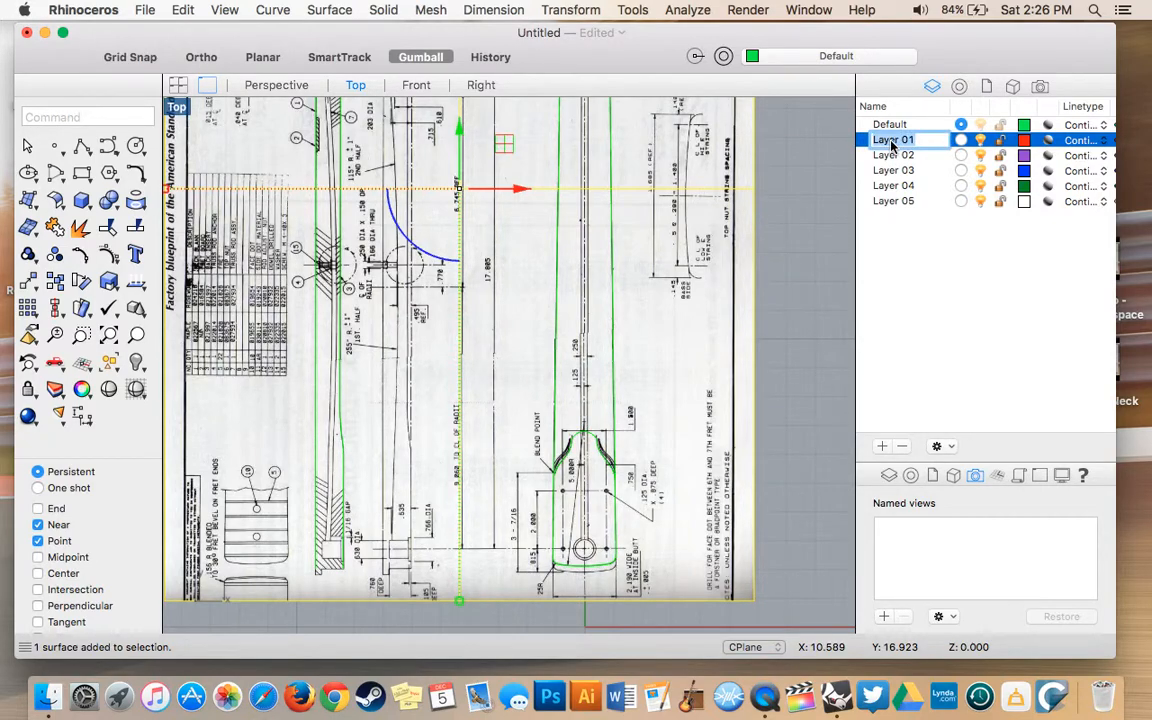
type("blueprint")
key("Return")
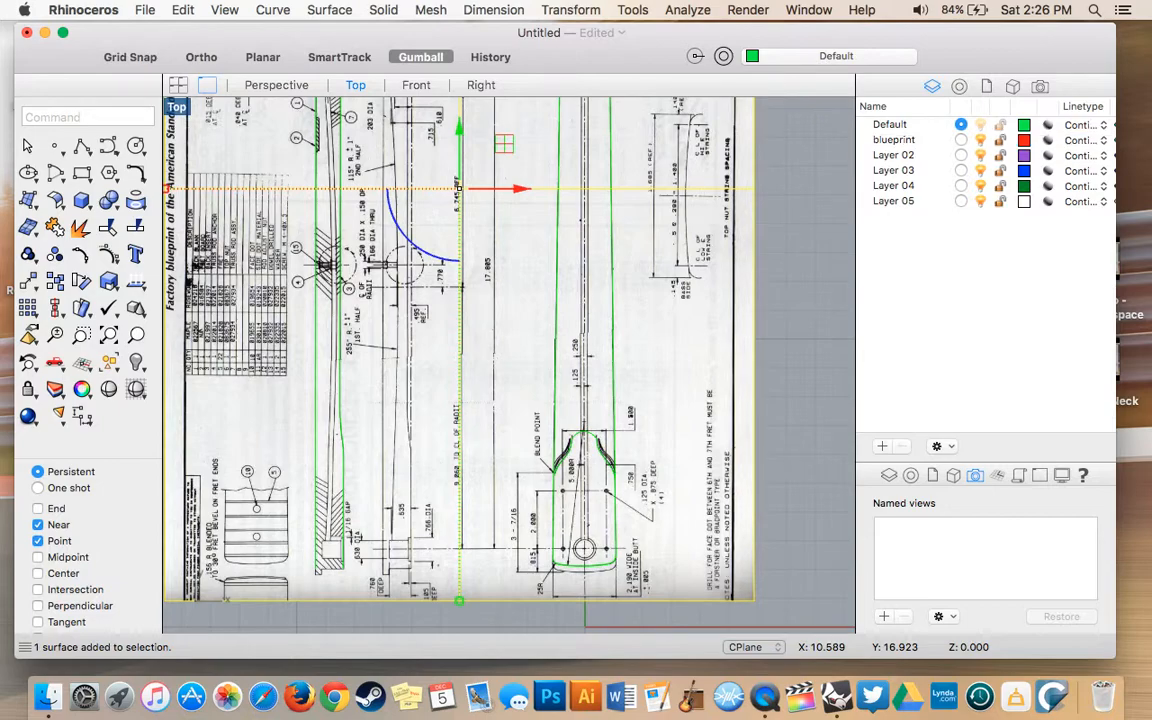
left_click(980, 140)
scroll(764, 313, "down", 3)
scroll(764, 312, "up", 5)
scroll(764, 312, "right", 3)
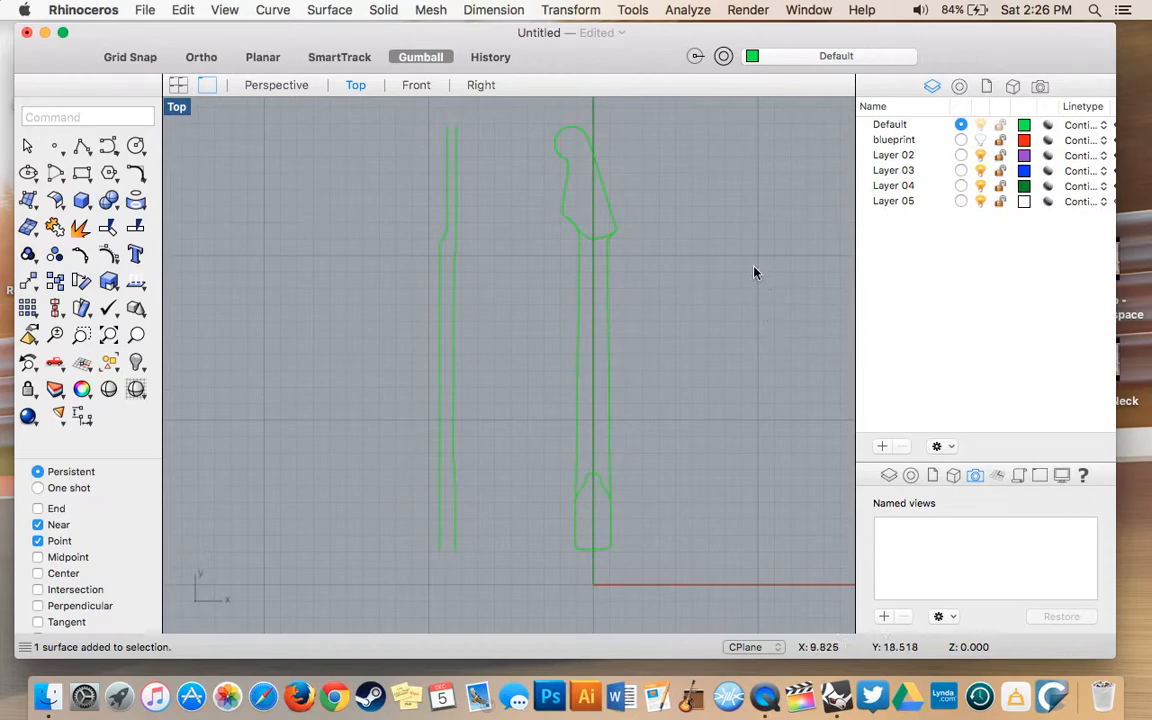
- Rename the Default layer as Outline
left_click(890, 125)
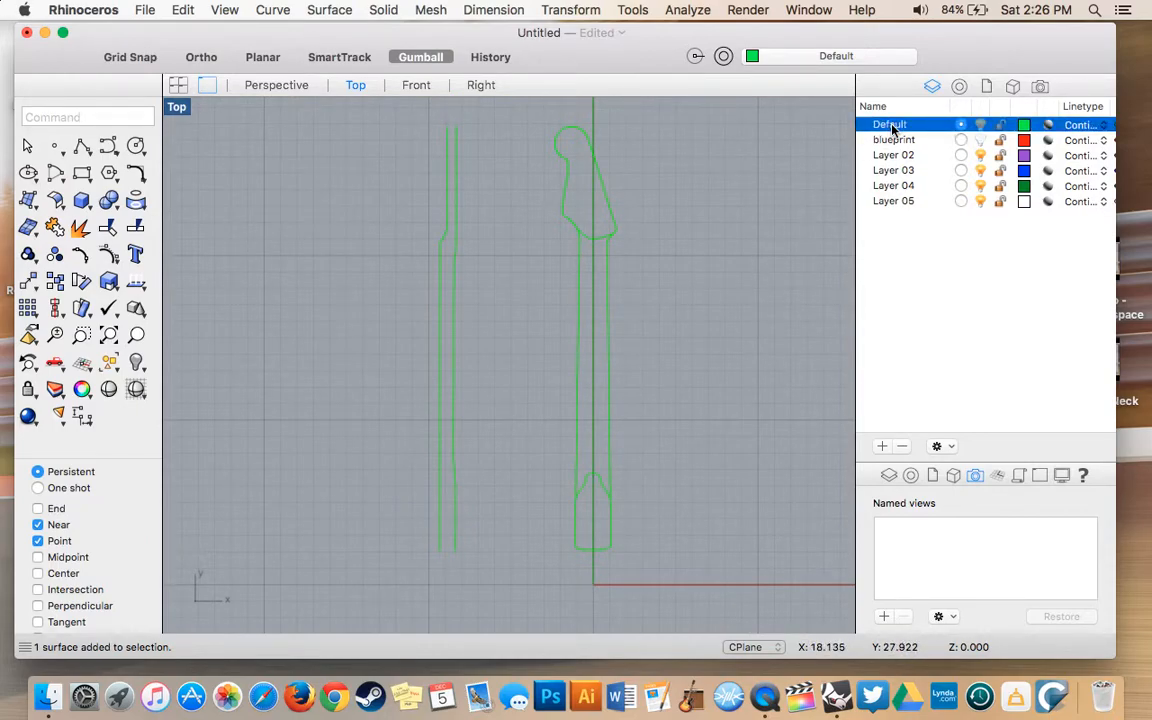
left_click(890, 125)
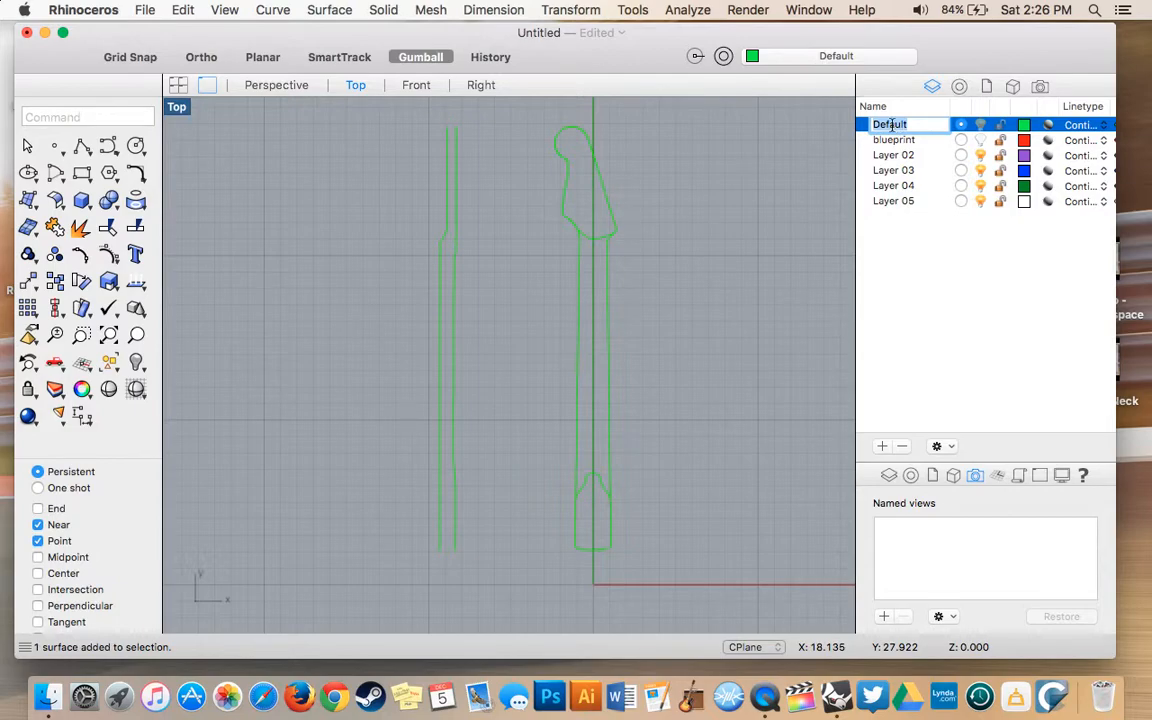
type("0utline")
key("Return")
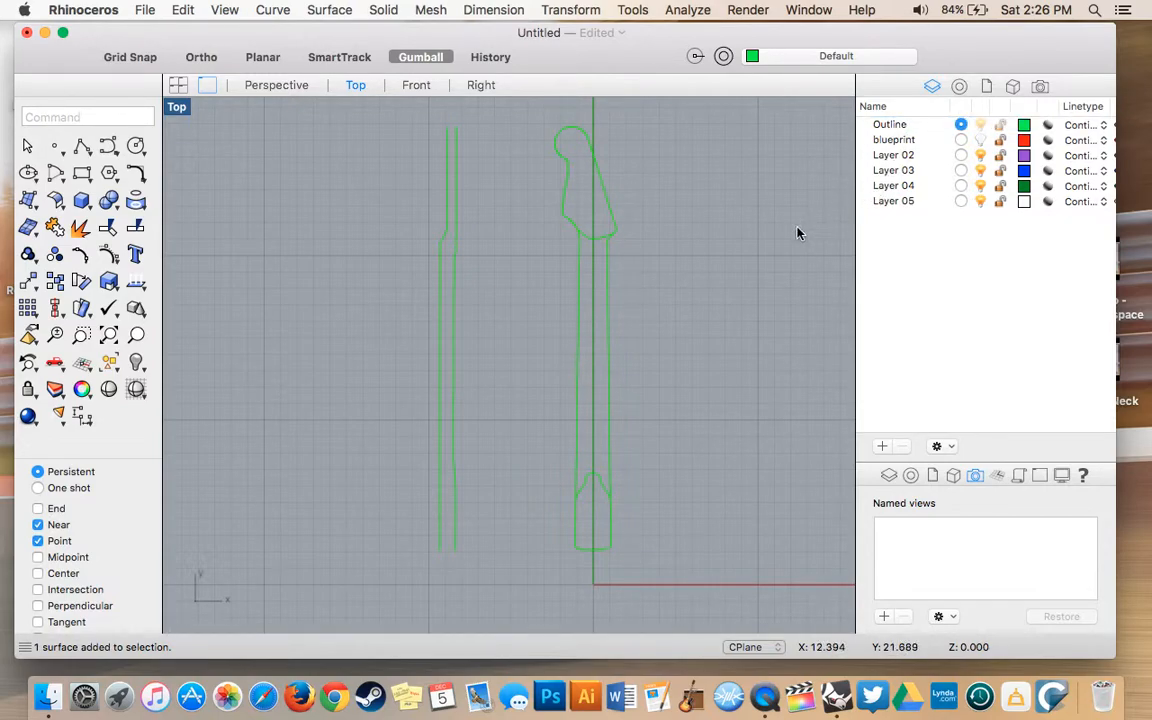
scroll(716, 285, "down", 3)
scroll(714, 287, "down", 2)
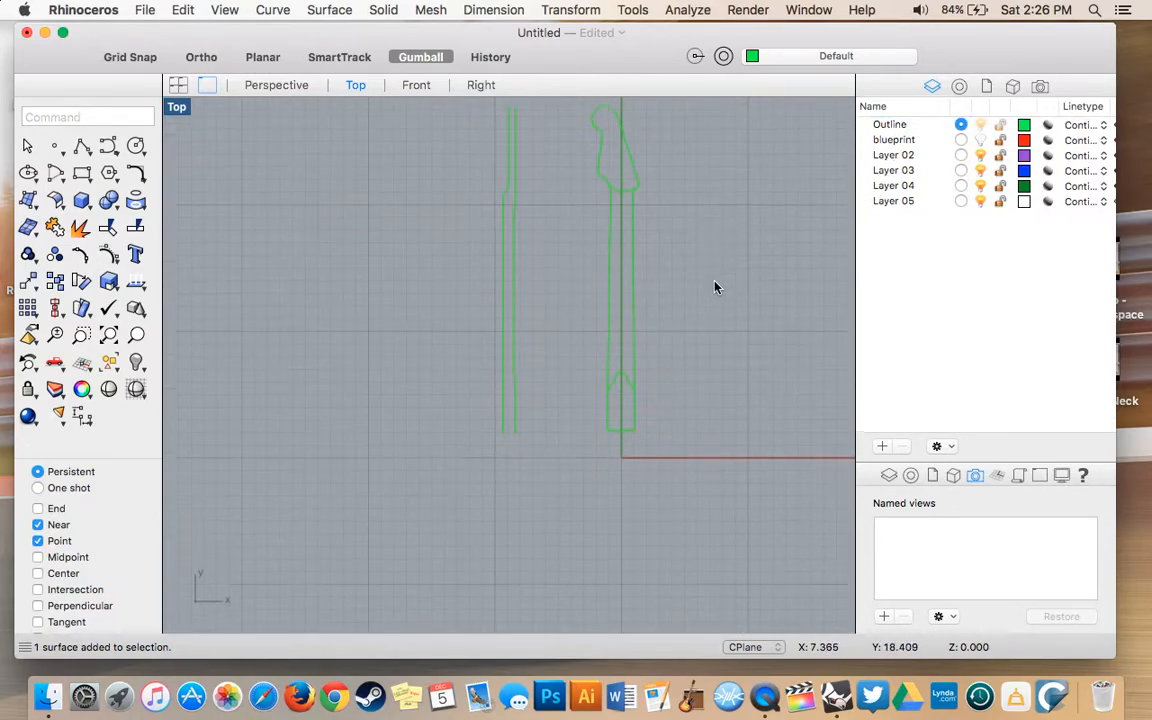
scroll(716, 287, "up", 5)
scroll(575, 393, "down", 2)
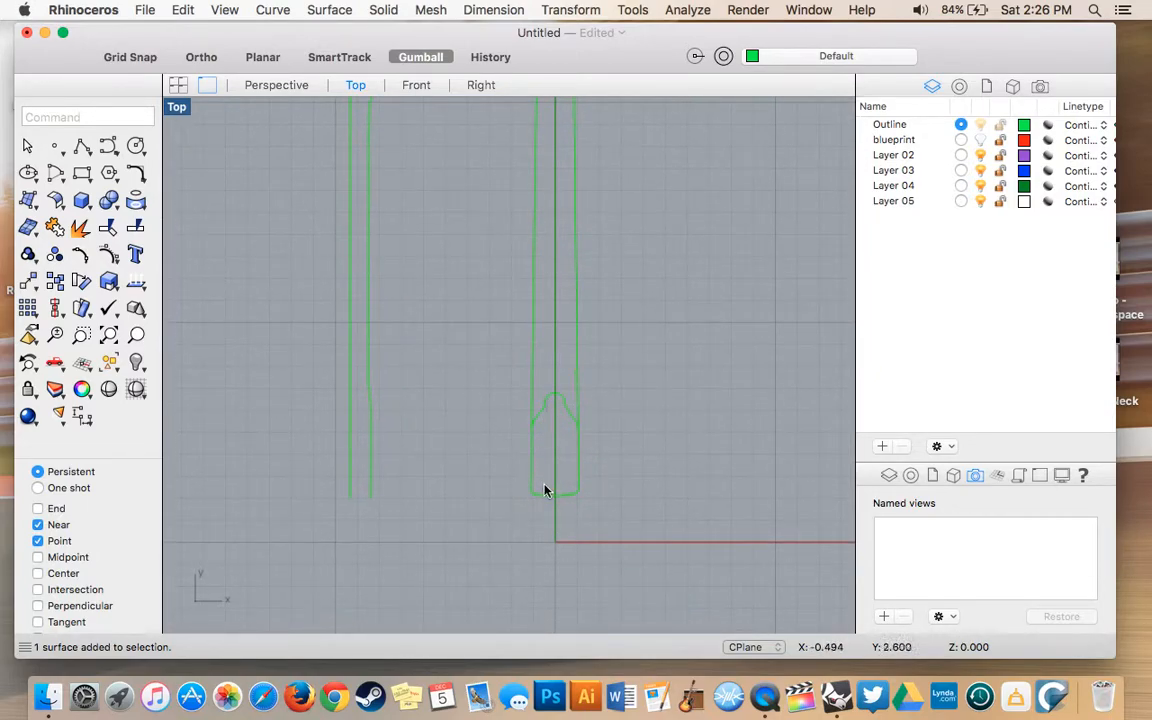
scroll(551, 446, "up", 4)
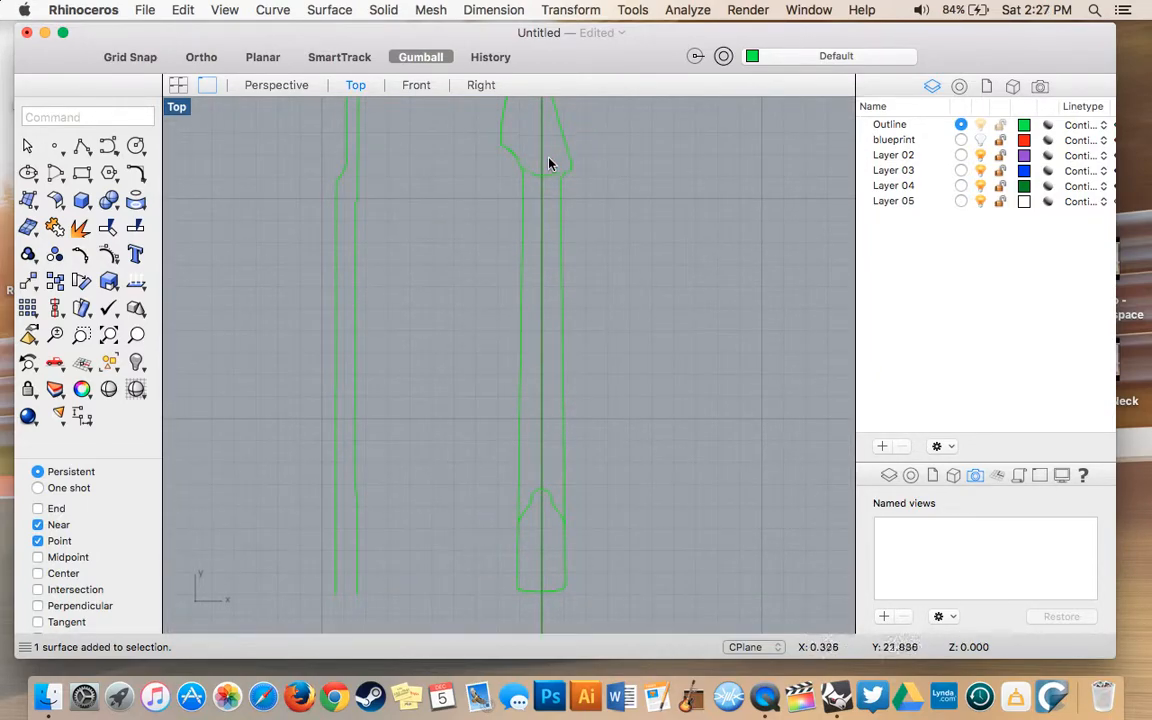